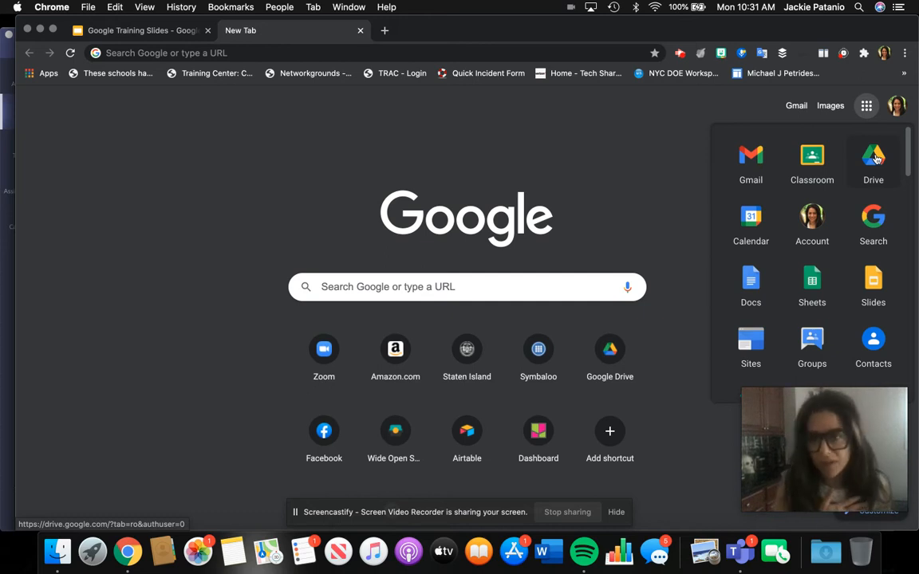
Step: Open Google Drive and browse My Drive's folders, like Socrative Reports and ISTE Folder
left_click(875, 158)
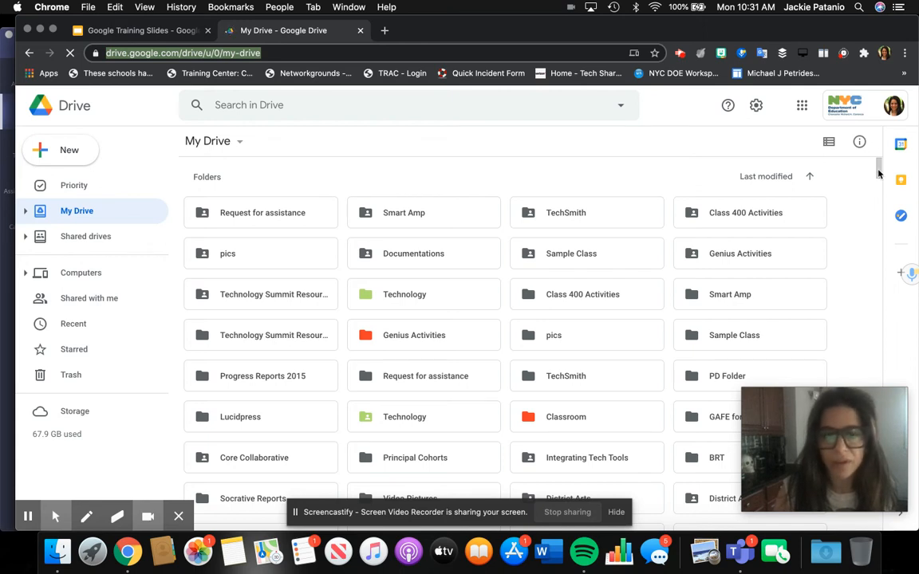
scroll(876, 192, "down", 1)
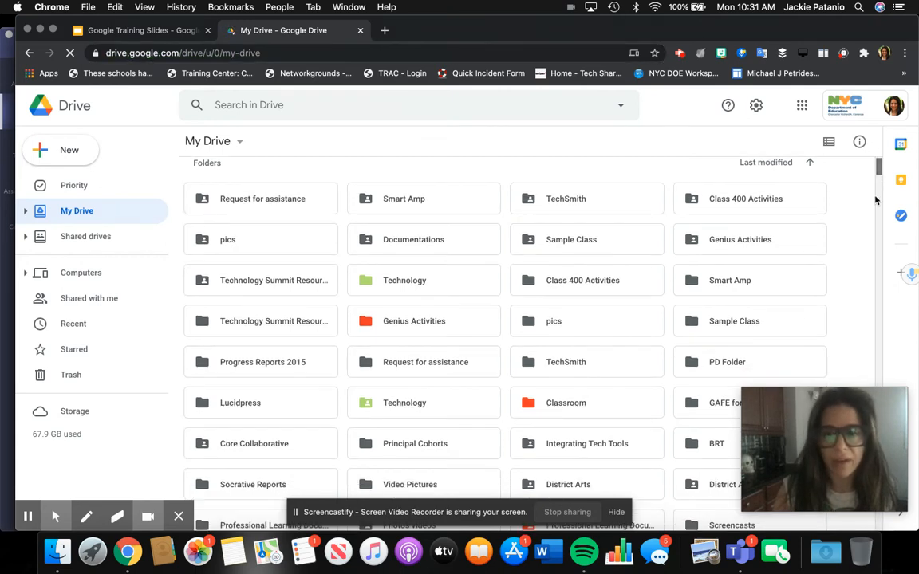
scroll(874, 206, "down", 5)
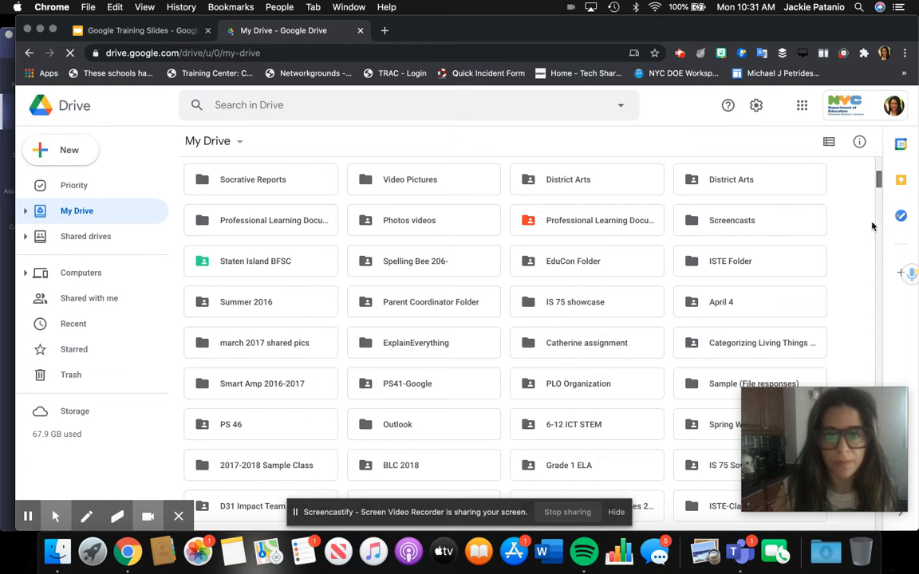
scroll(869, 241, "down", 10)
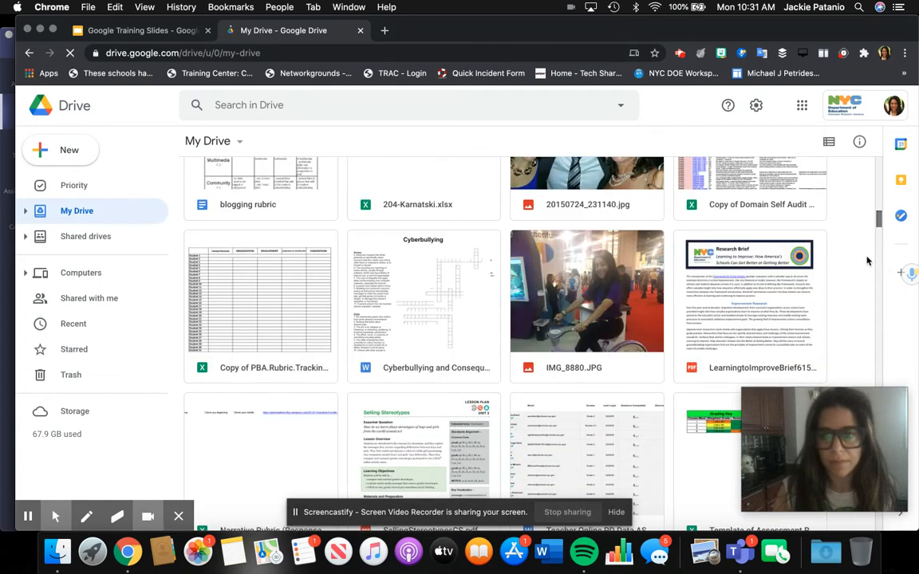
scroll(870, 241, "down", 5)
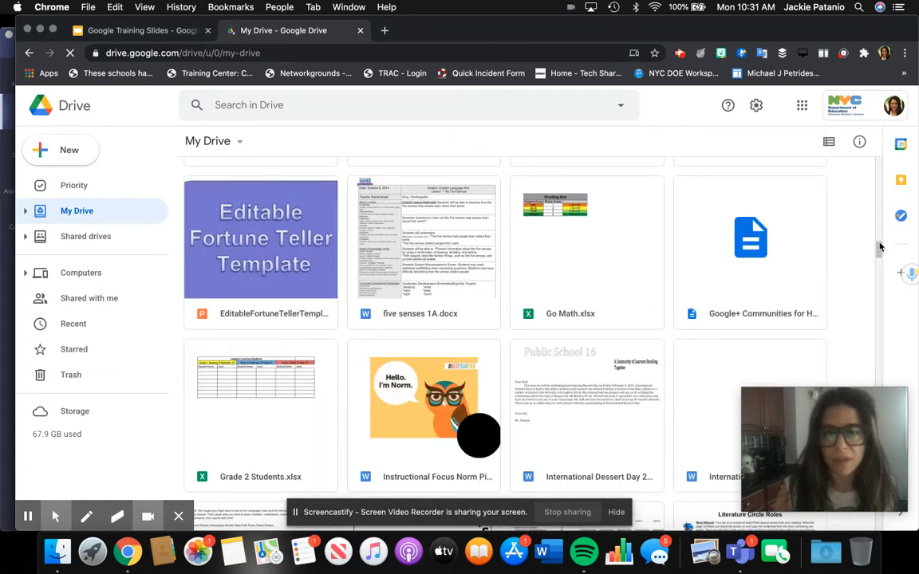
scroll(874, 172, "up", 15)
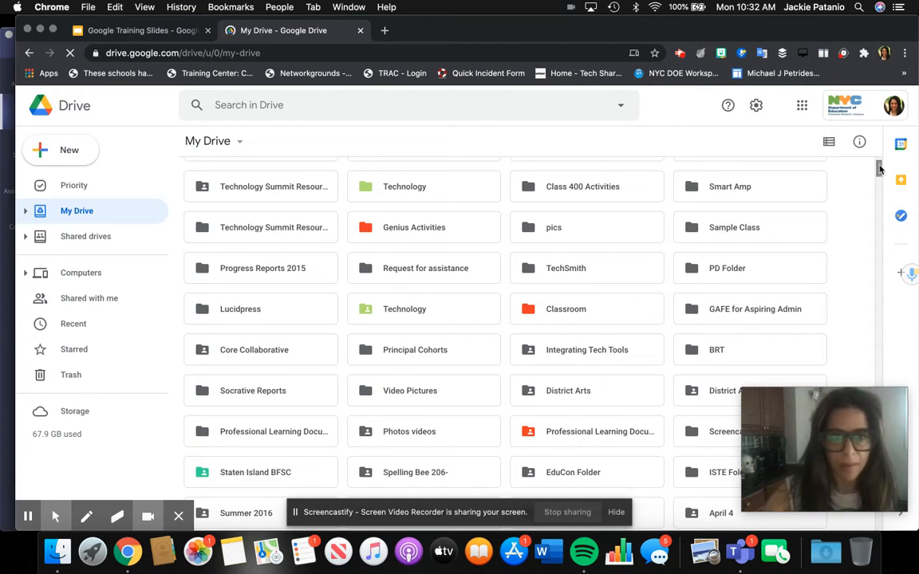
left_click_drag(880, 172, 880, 174)
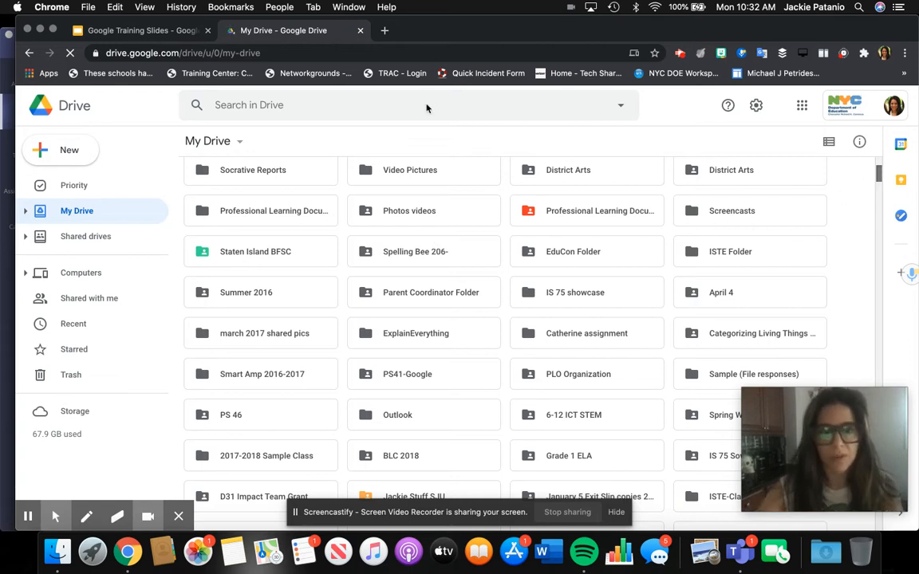
left_click(306, 107)
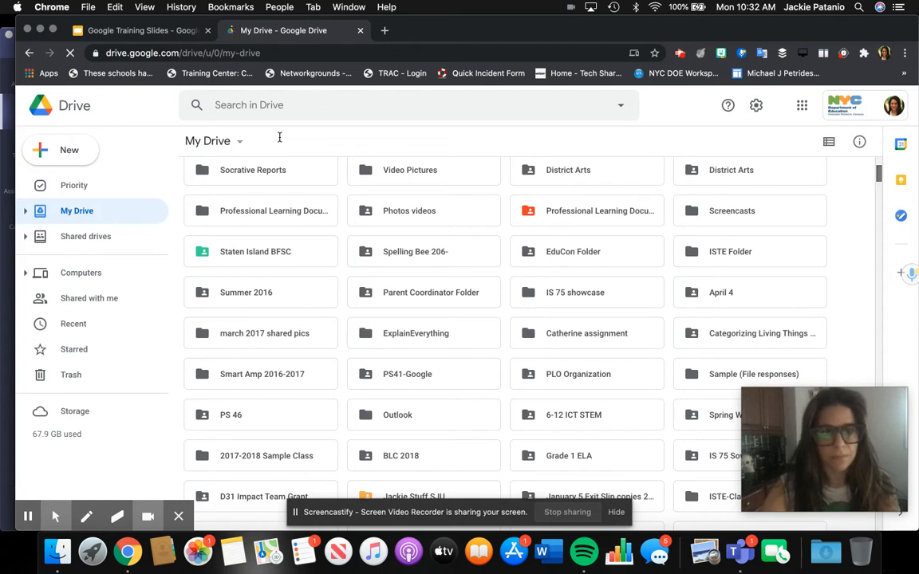
Step: Go to the SIBO Docs 2020-2021 folder and start a new folder there
type("a")
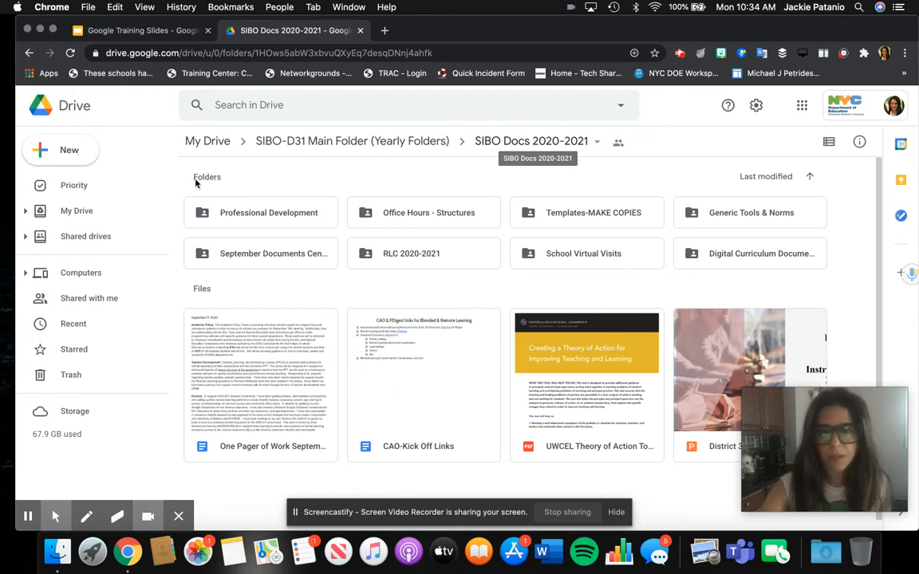
left_click(82, 154)
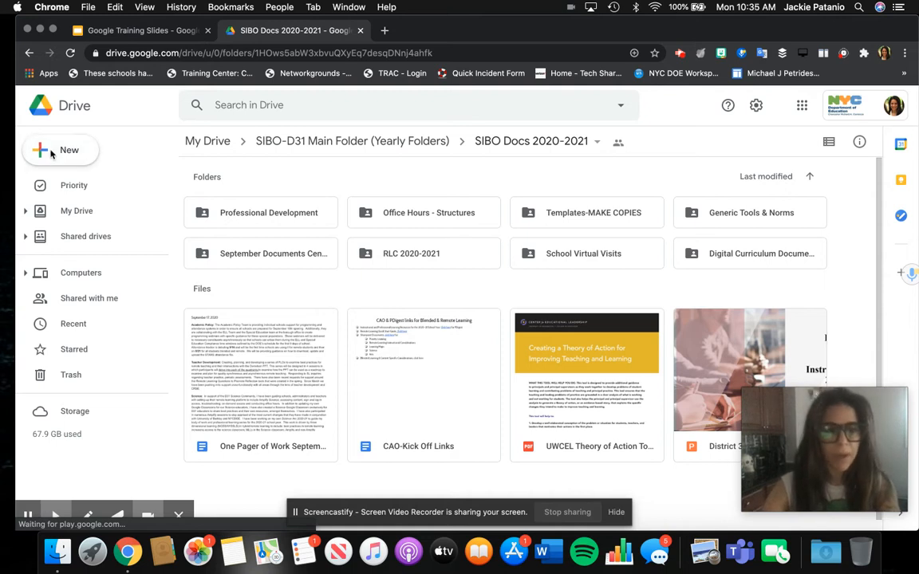
double_click(51, 153)
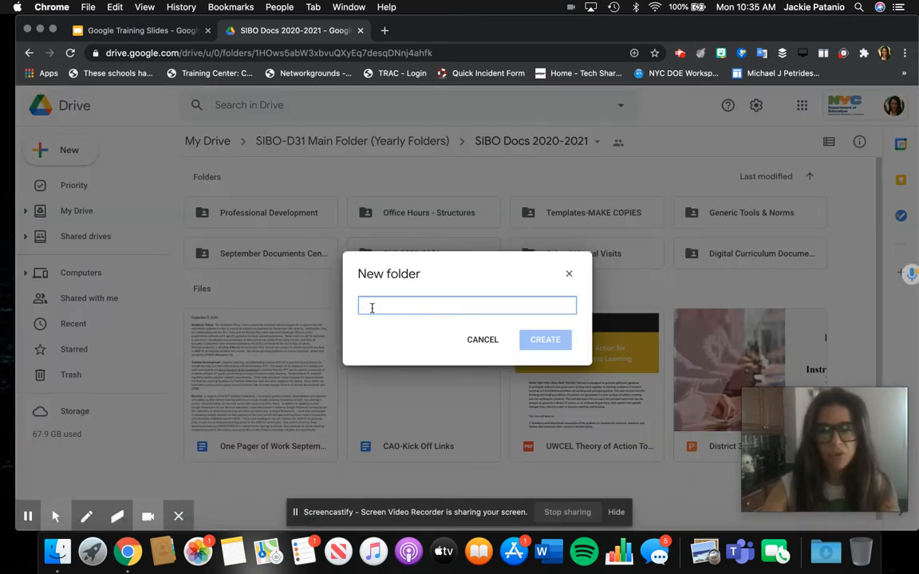
Step: Create a folder named 'Templates for Google' and open it
type("TEmaplte")
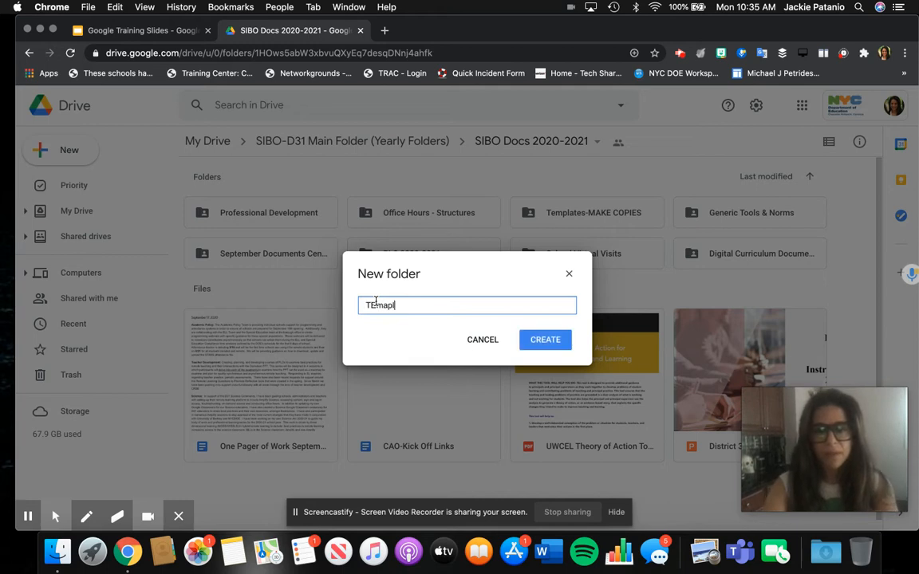
key("BackSpace")
key("BackSpace")
key("BackSpace")
key("BackSpace")
key("BackSpace")
key("BackSpace")
key("BackSpace")
type("e")
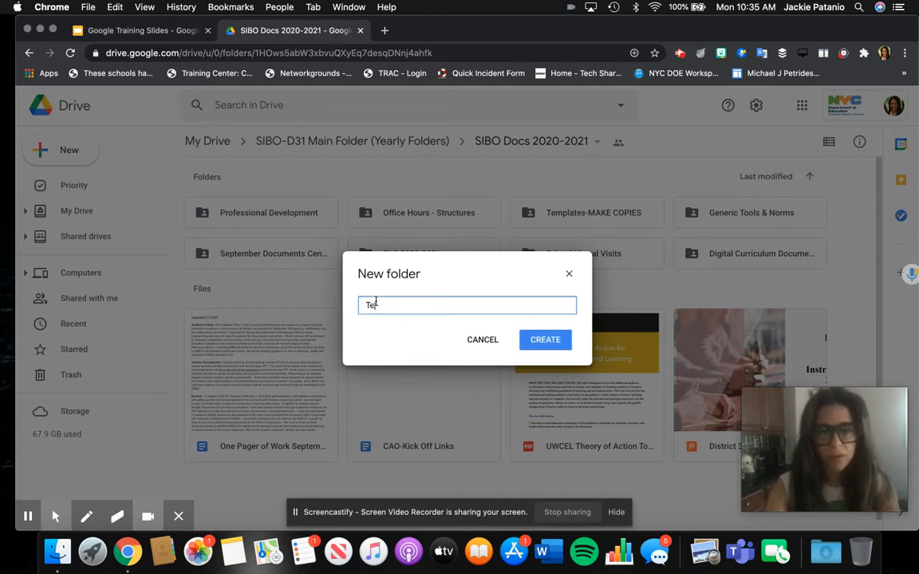
type("mapltes for Google")
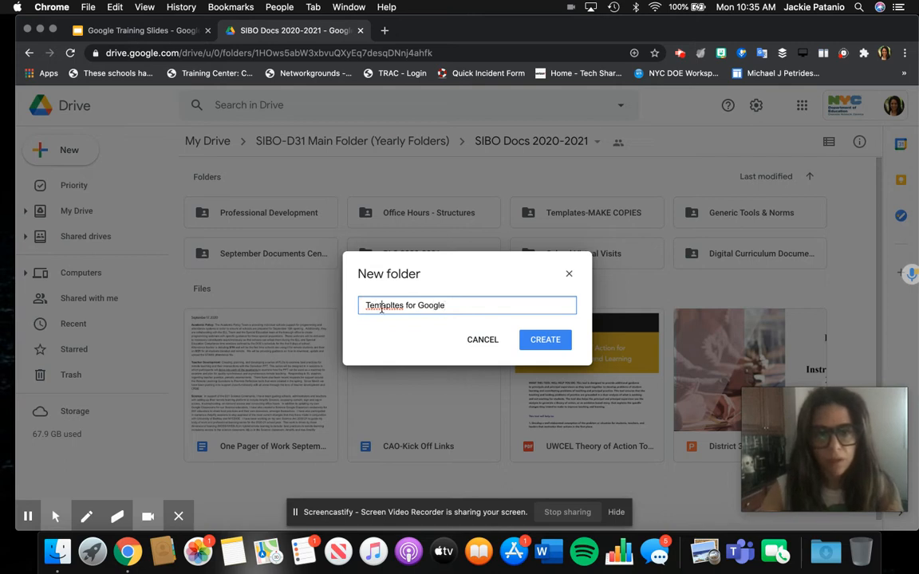
double_click(377, 305)
type("Templa")
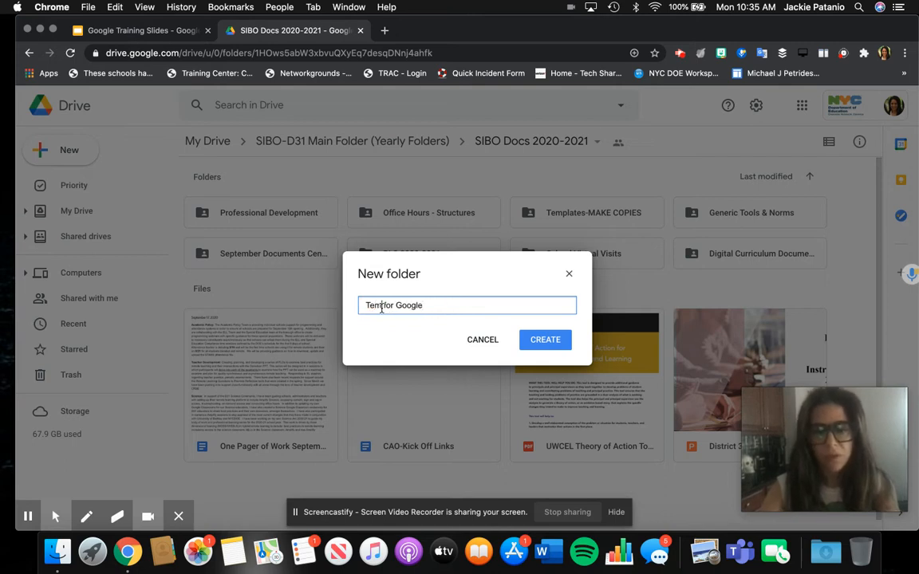
type("tes")
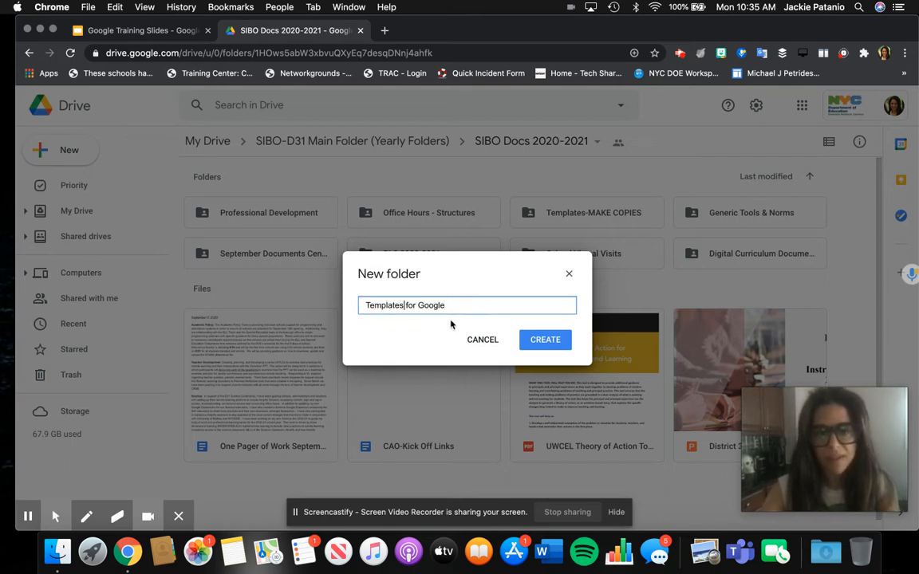
left_click(533, 340)
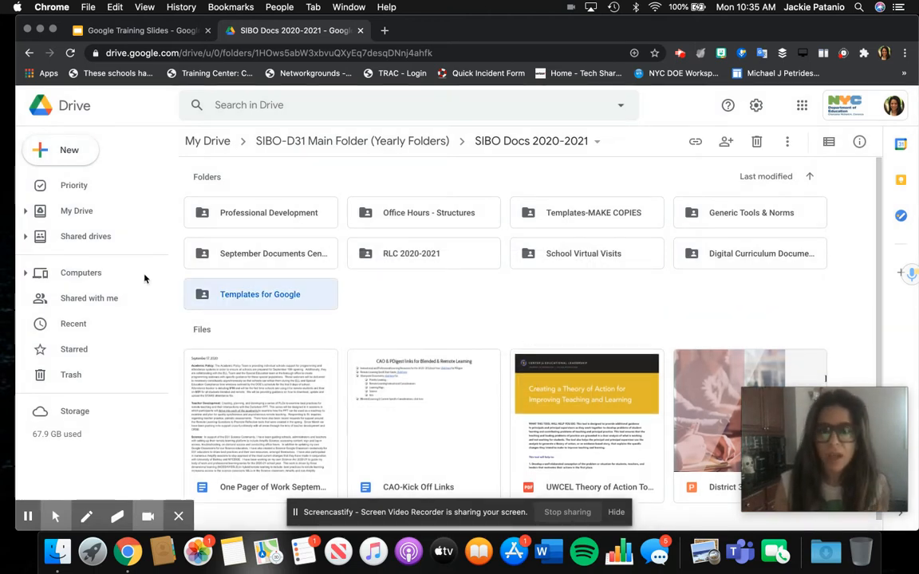
double_click(242, 295)
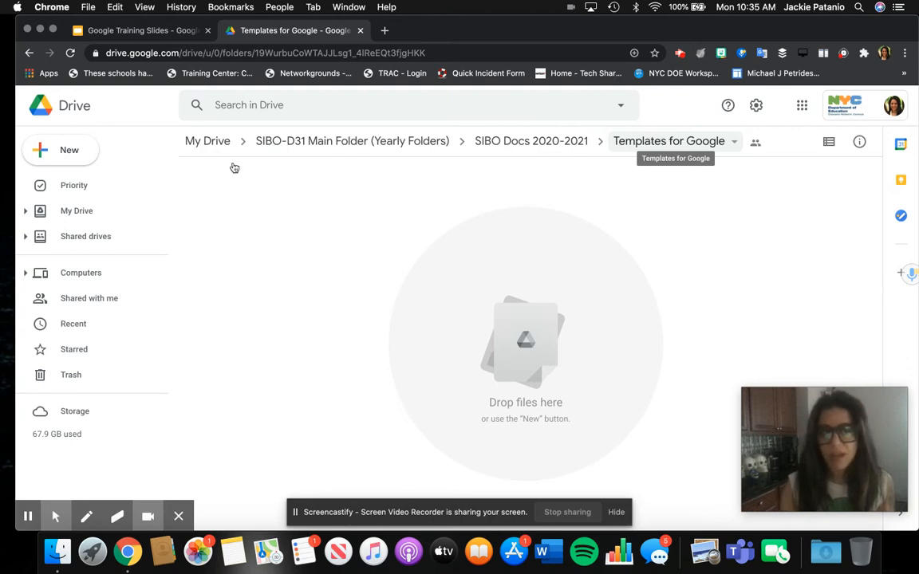
Step: Bring up the New menu inside the empty Templates for Google folder
left_click(83, 150)
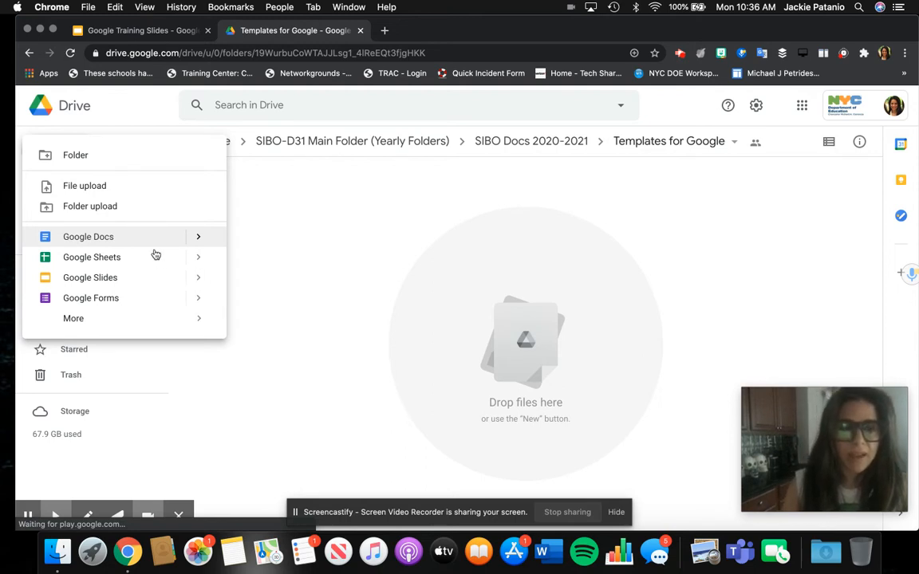
Step: Create a blank Google Doc in Templates for Google, shared with the folder's people
left_click(106, 237)
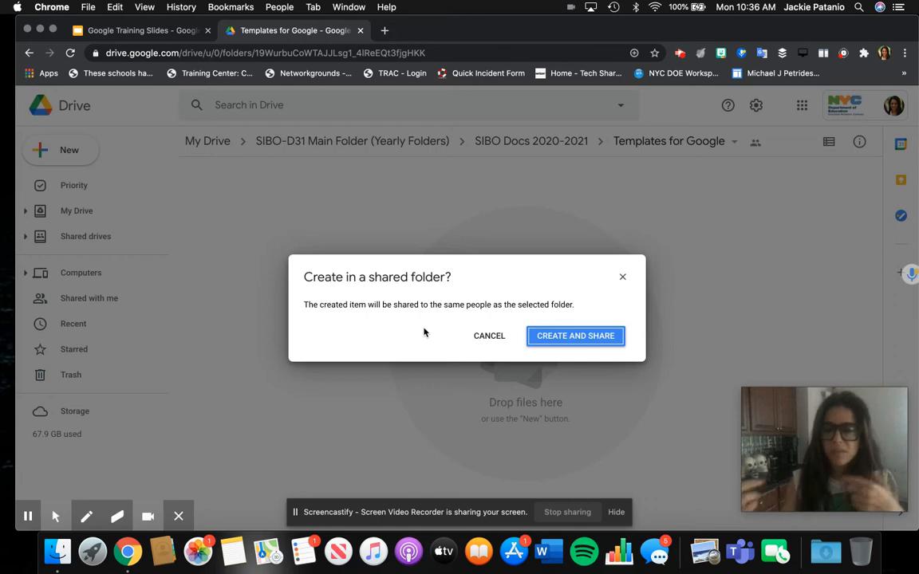
left_click(583, 337)
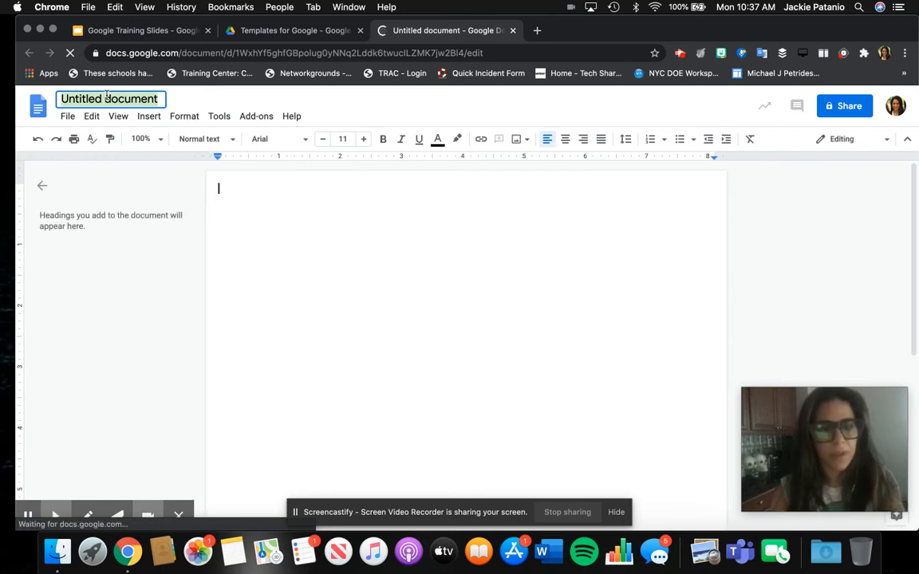
Step: Title the new document 'Literacy Board'
type("Read")
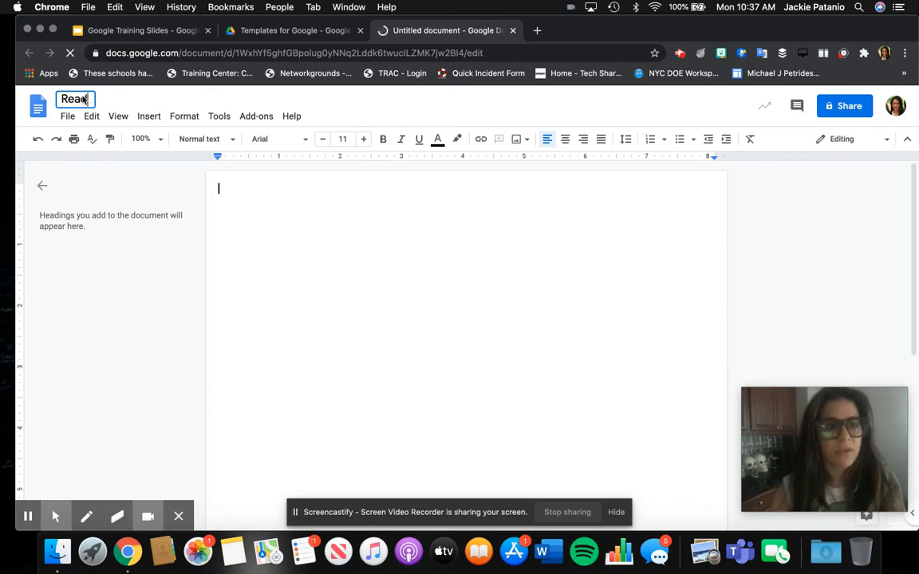
key("BackSpace")
key("BackSpace")
key("BackSpace")
key("BackSpace")
type("L")
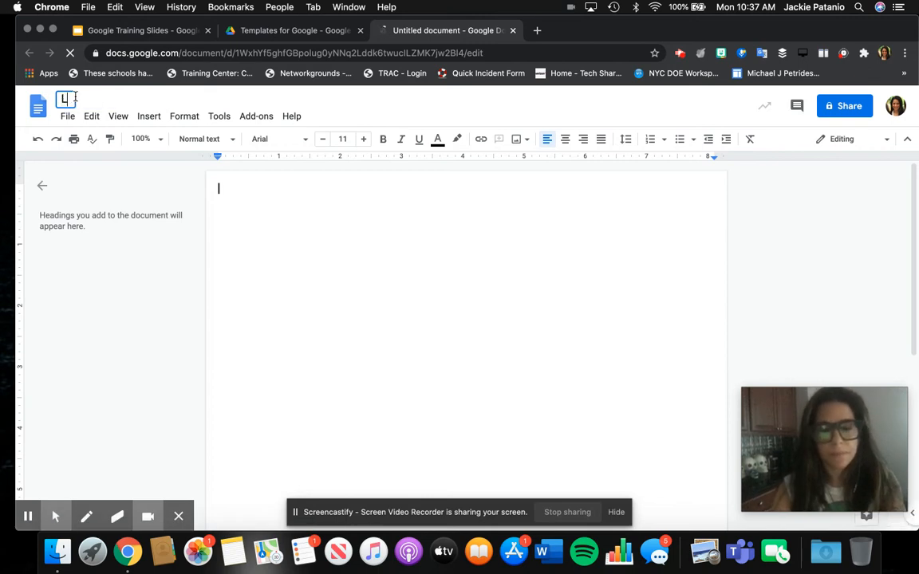
type("ibracy")
key("BackSpace")
key("BackSpace")
key("BackSpace")
key("BackSpace")
key("BackSpace")
key("BackSpace")
key("BackSpace")
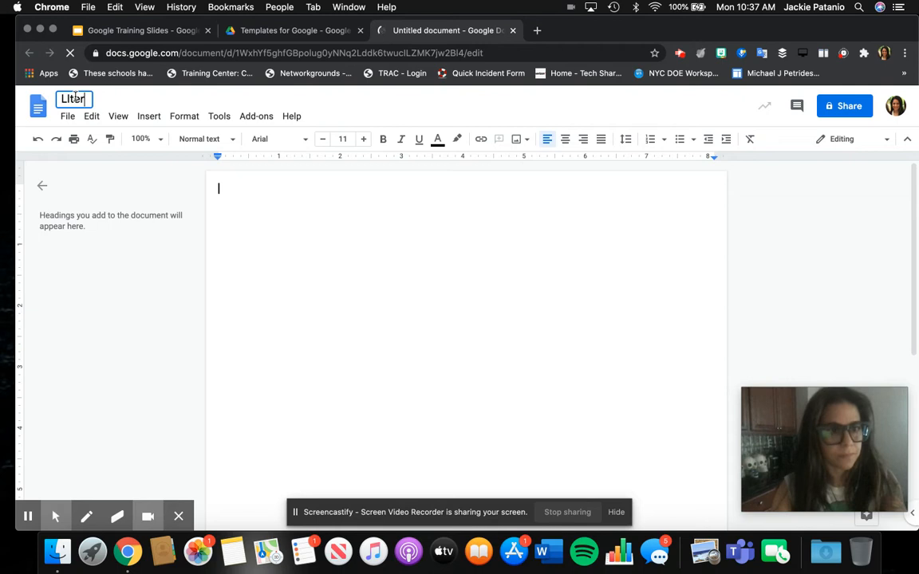
type("iteracy Board")
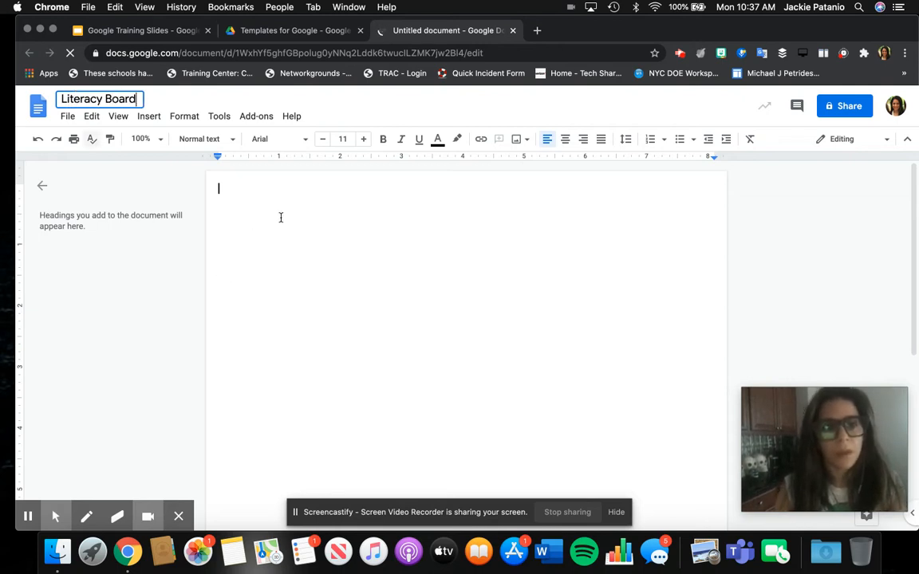
key("Return")
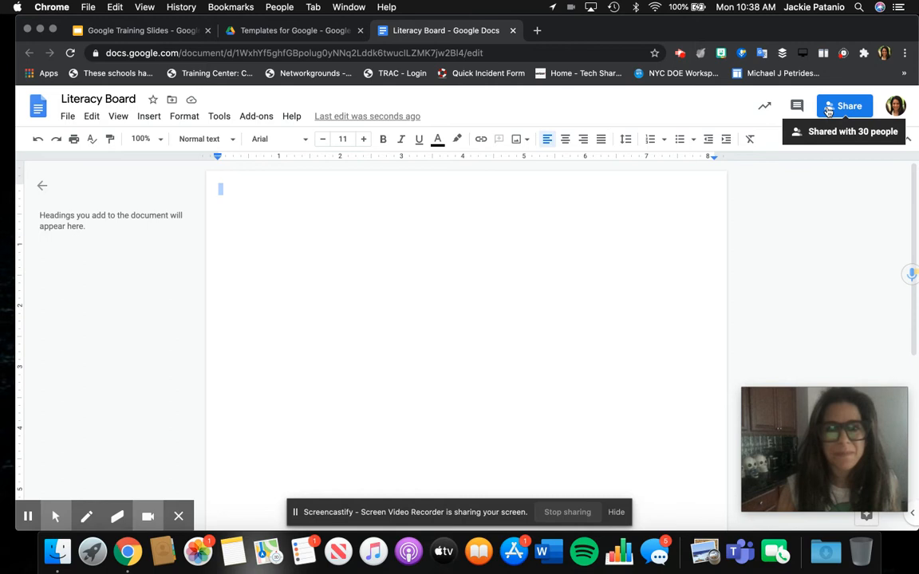
Step: Remove the first editor after the owner from the document's share list
left_click(829, 111)
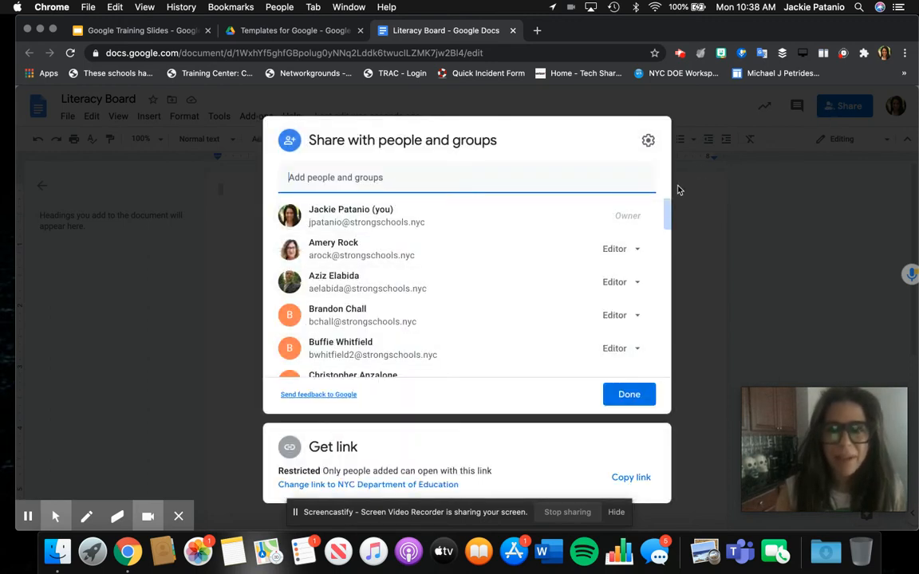
scroll(663, 263, "down", 3)
scroll(662, 263, "down", 10)
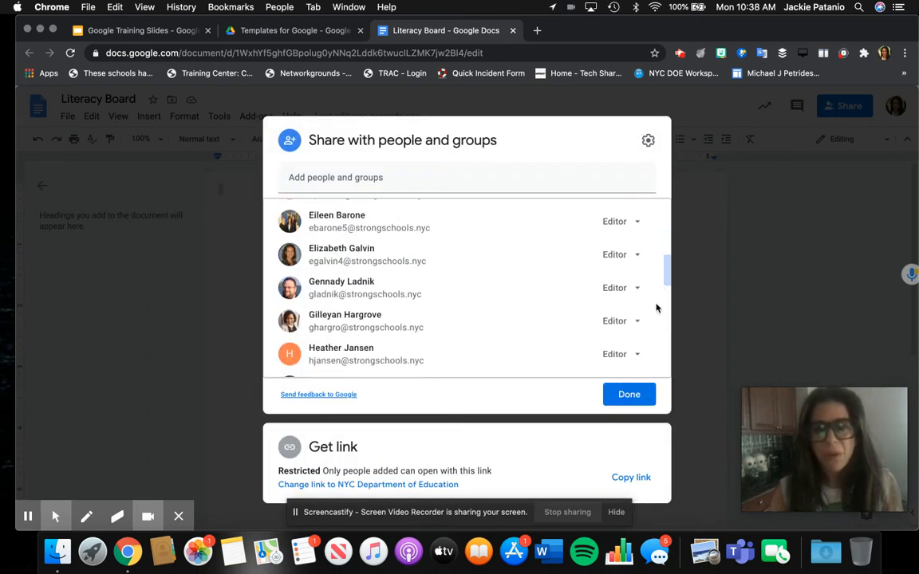
scroll(657, 205, "up", 10)
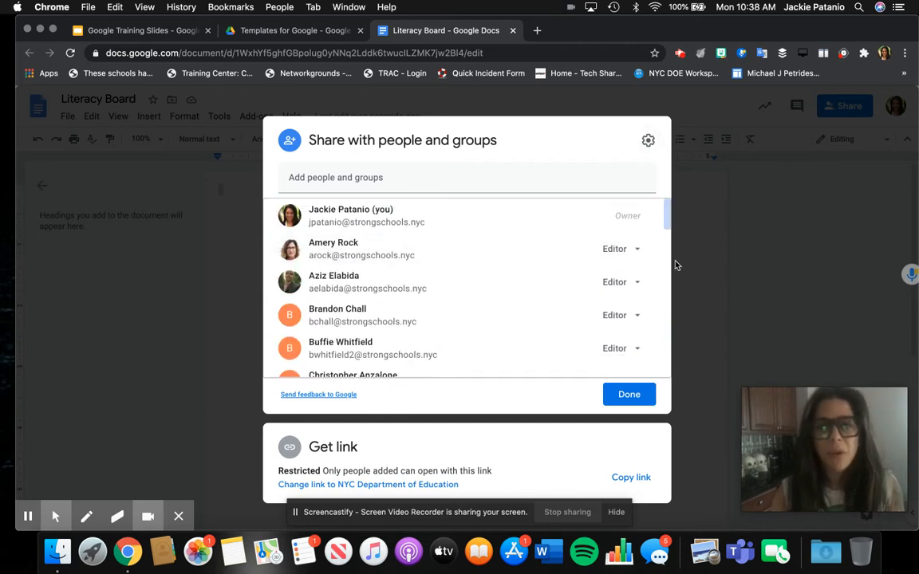
left_click(637, 249)
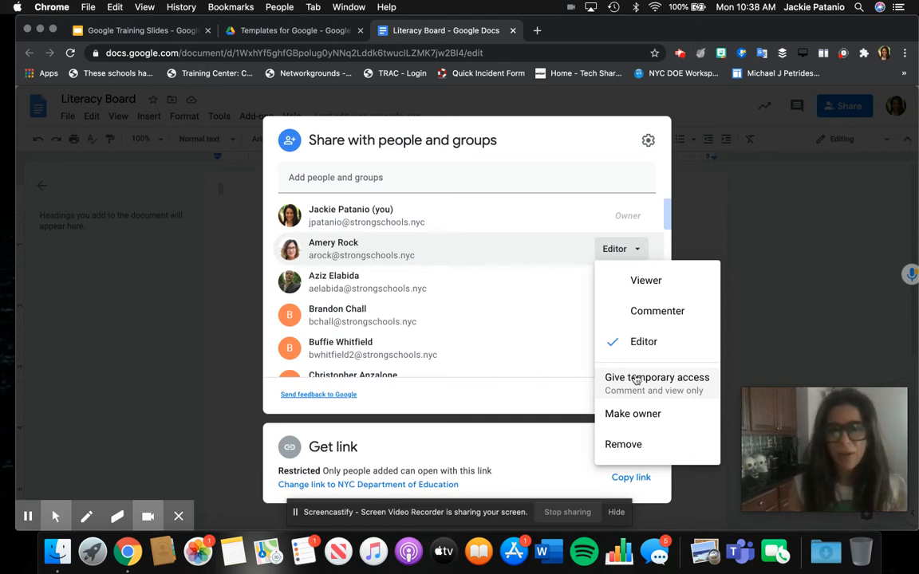
left_click(638, 446)
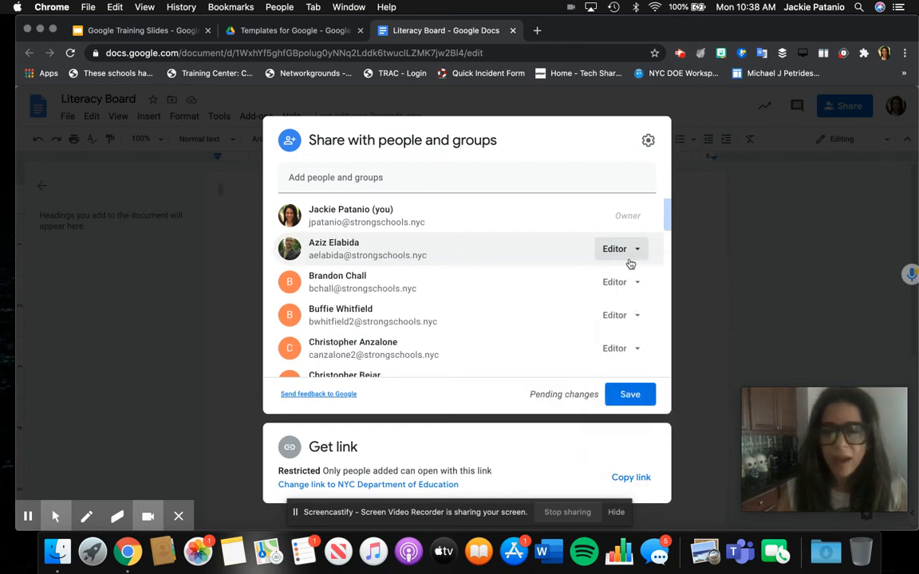
Step: Remove five more collaborators from the Literacy Board share list
left_click(635, 250)
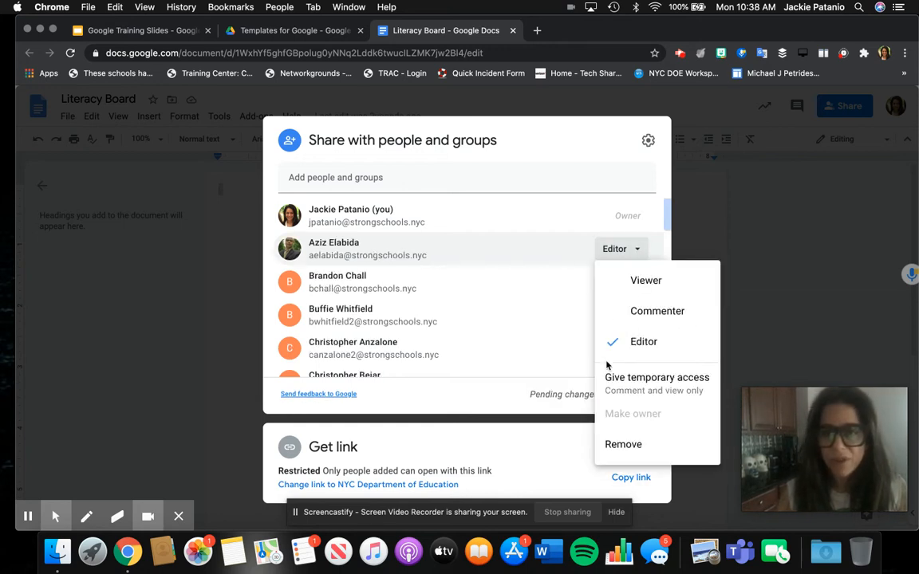
left_click(623, 444)
left_click(627, 286)
left_click(636, 283)
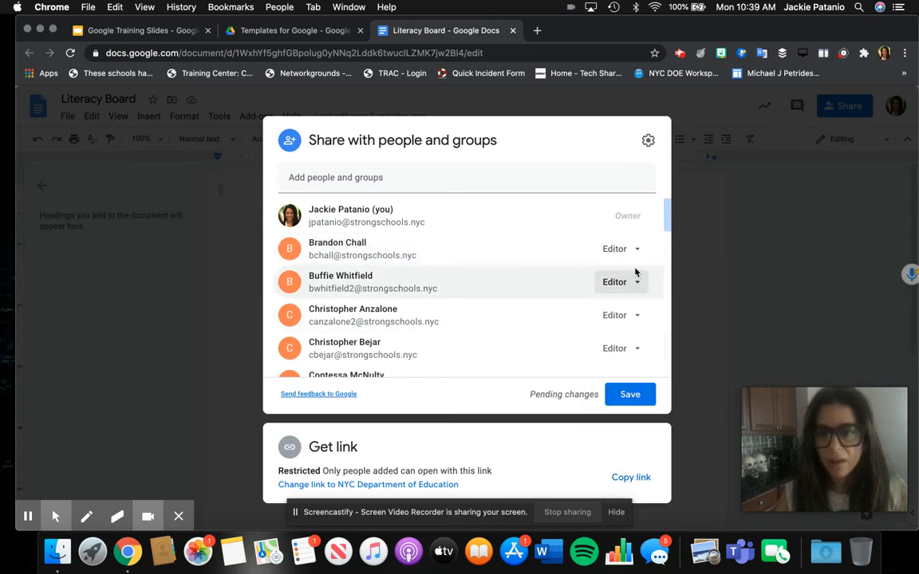
left_click(626, 283)
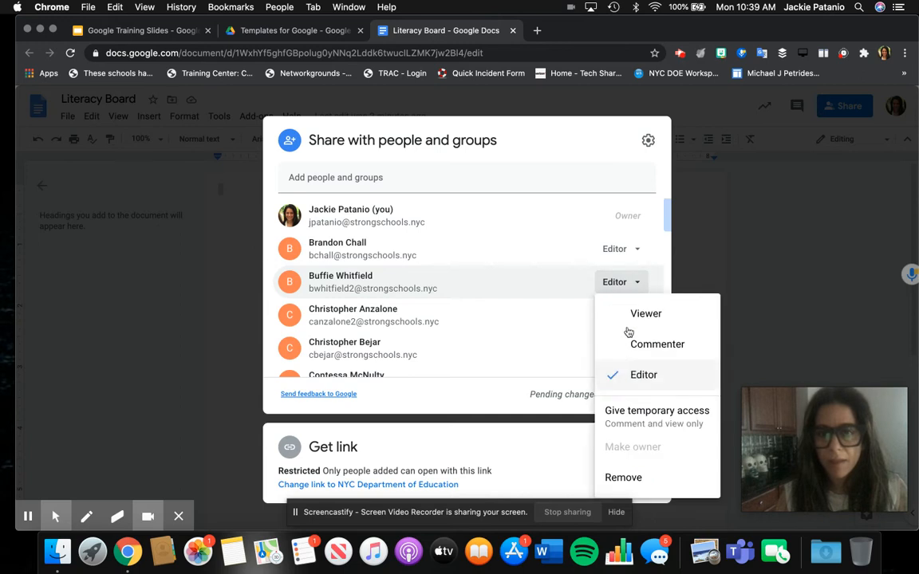
left_click(623, 477)
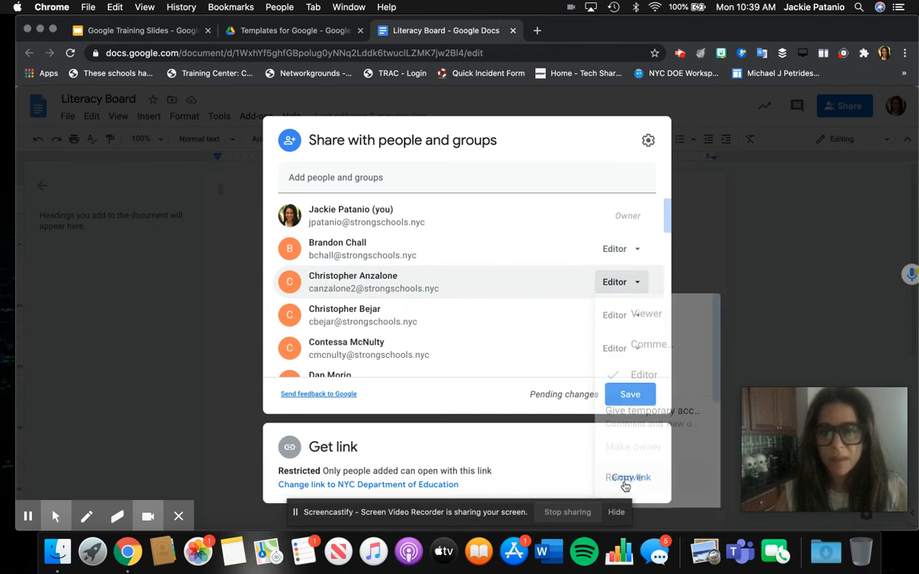
left_click(634, 249)
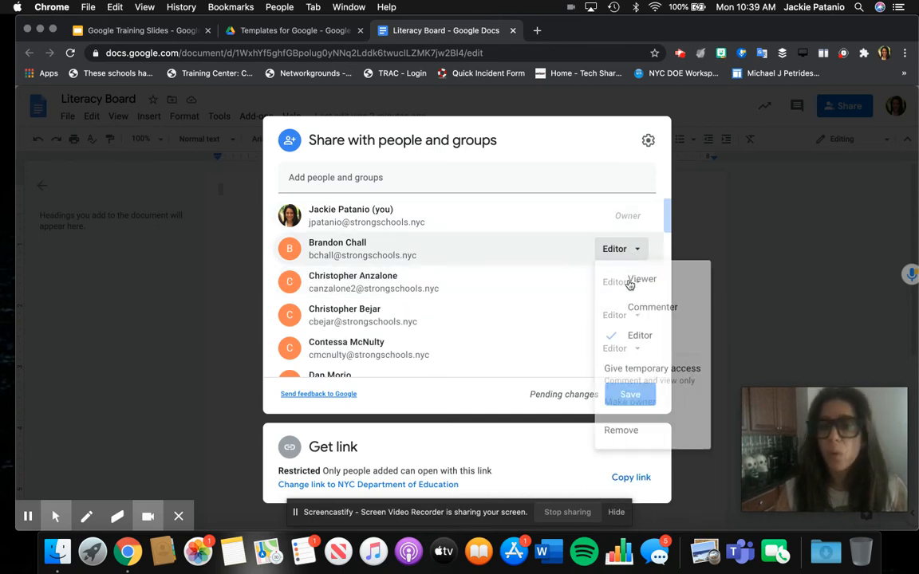
left_click(616, 452)
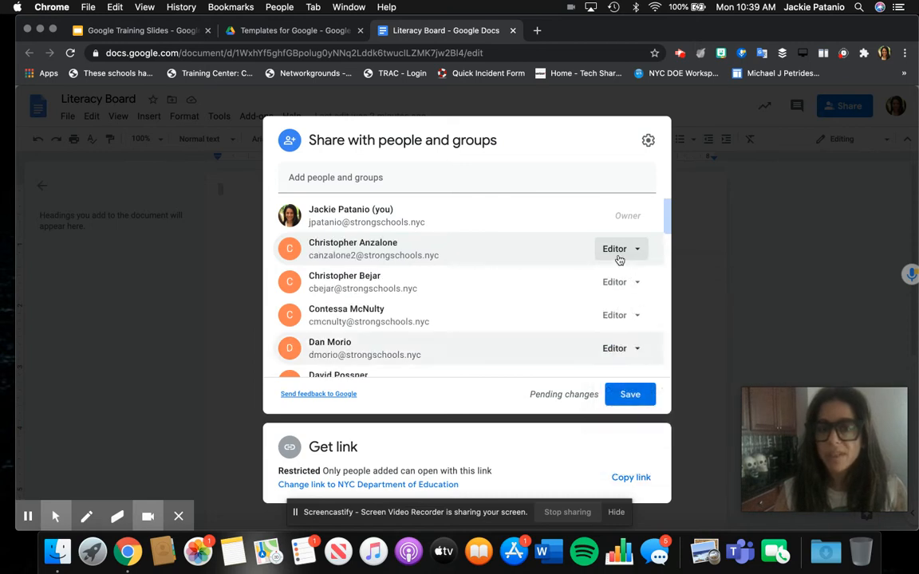
left_click(620, 282)
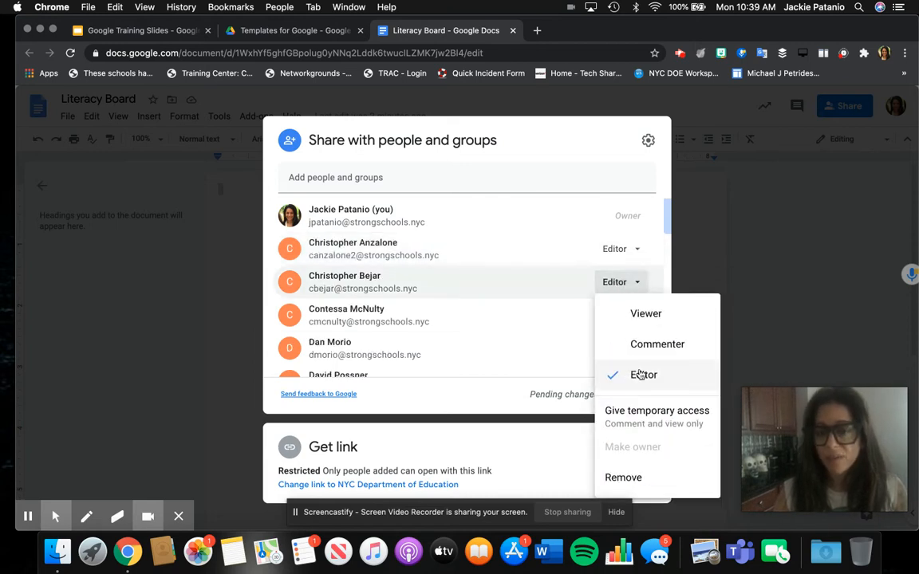
left_click(617, 475)
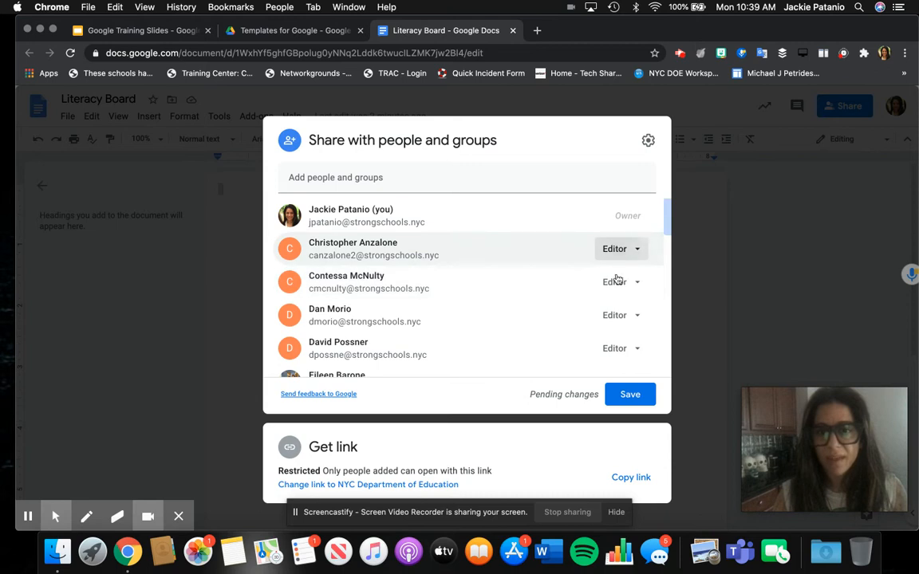
left_click(618, 250)
left_click(623, 450)
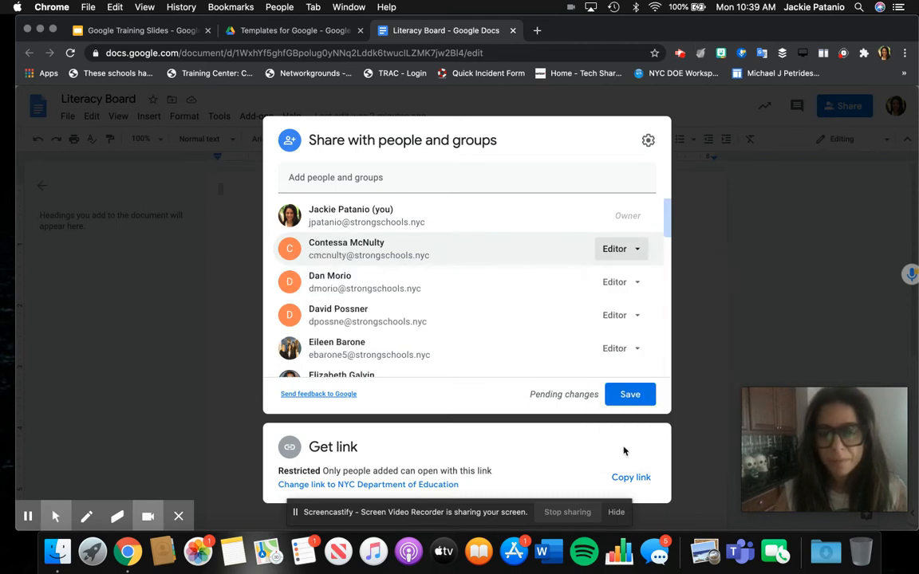
Step: Look up a person by their e-mail address, then dismiss the suggestions
left_click(537, 180)
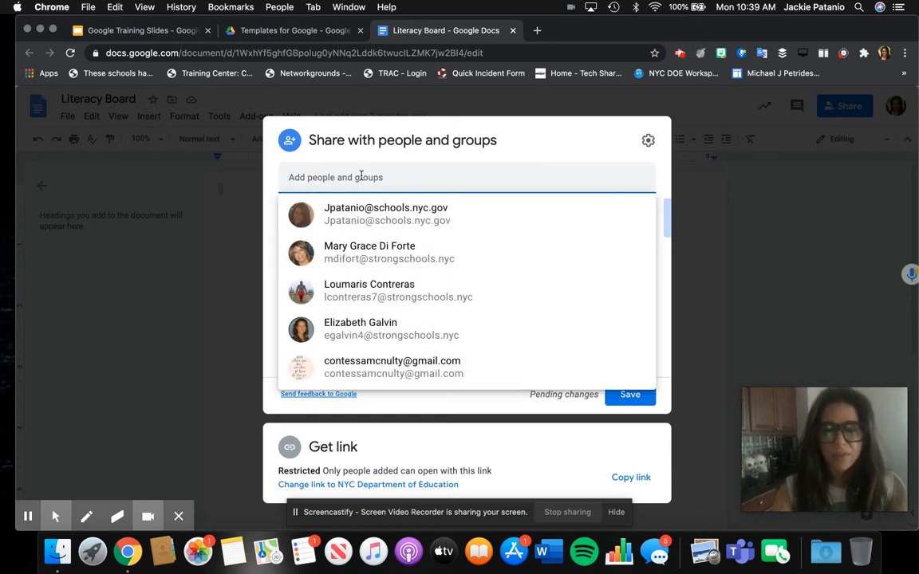
key("super+v")
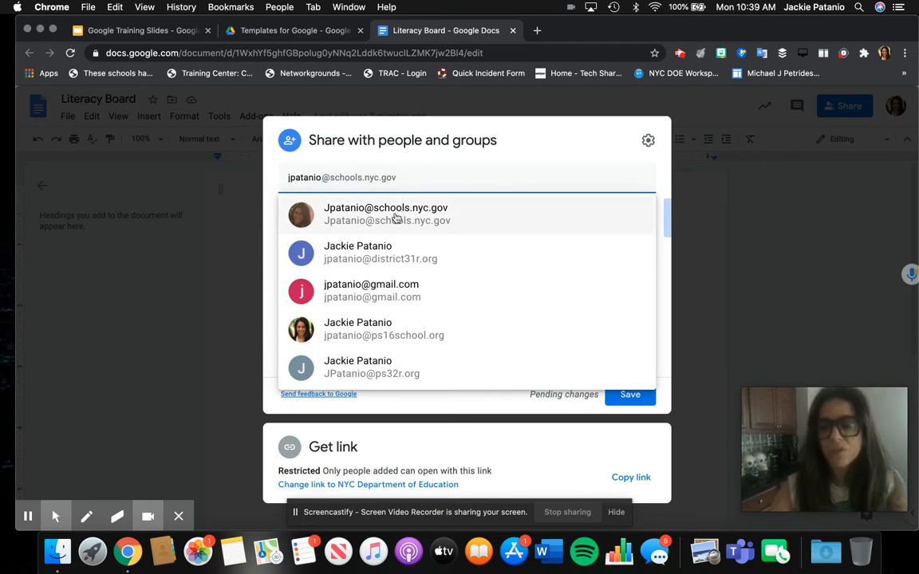
mouse_move(392, 217)
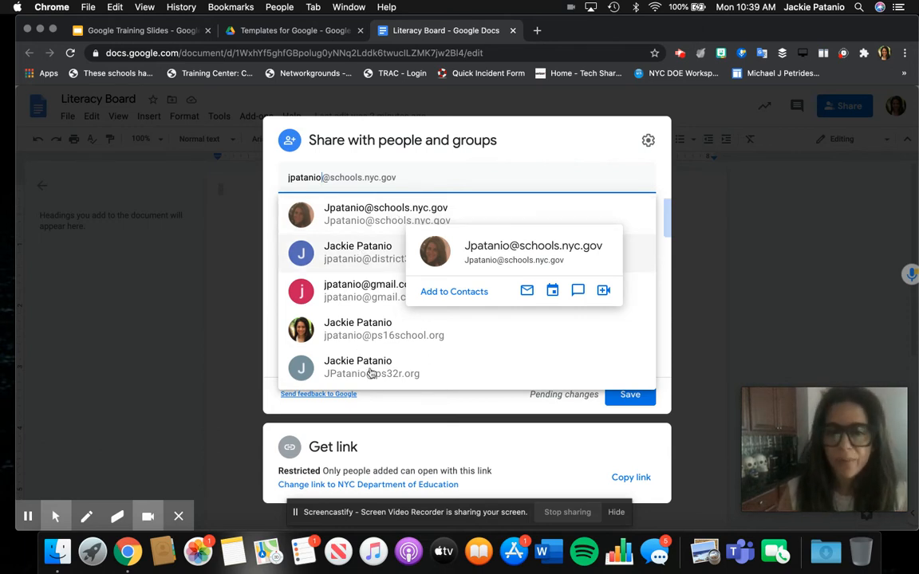
left_click(403, 403)
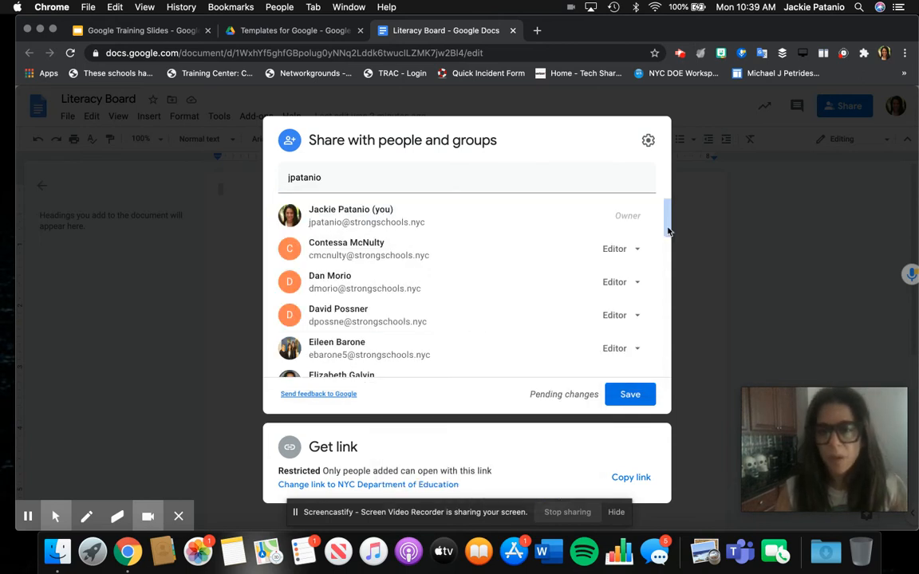
Step: Remove the last collaborator from the list and save the access changes
left_click_drag(669, 230, 656, 419)
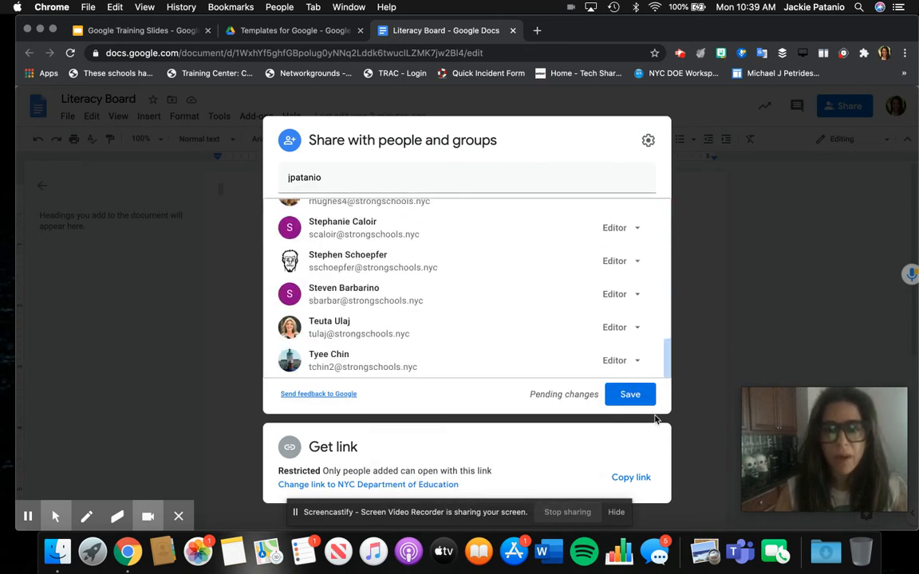
left_click(628, 371)
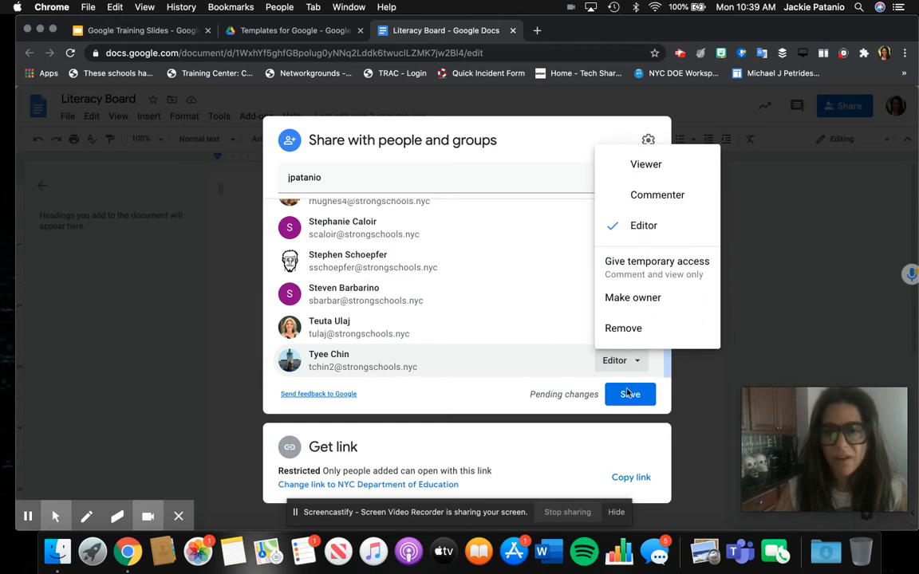
left_click(616, 328)
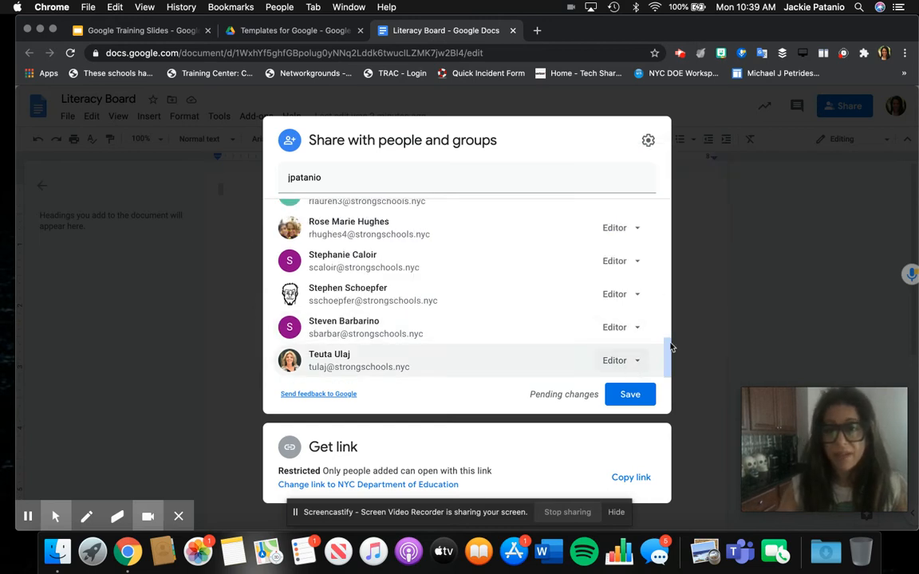
left_click(649, 149)
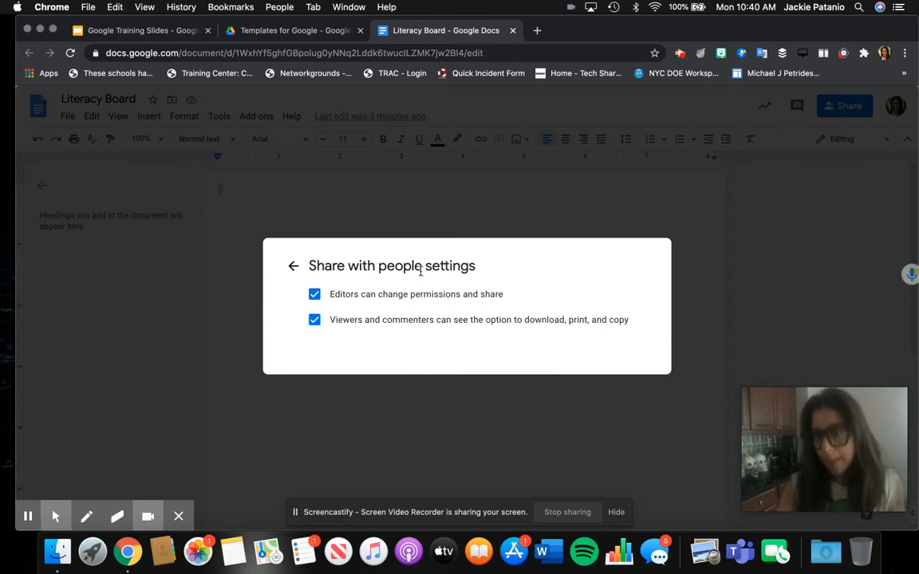
Step: Return to the people list and expand the link options, currently Restricted
left_click(294, 266)
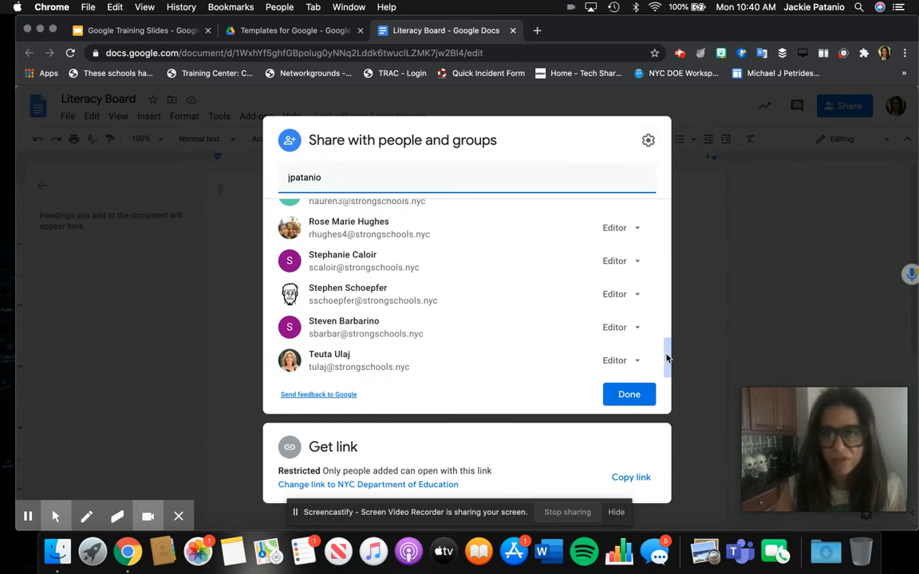
left_click_drag(667, 359, 667, 194)
scroll(664, 342, "down", 10)
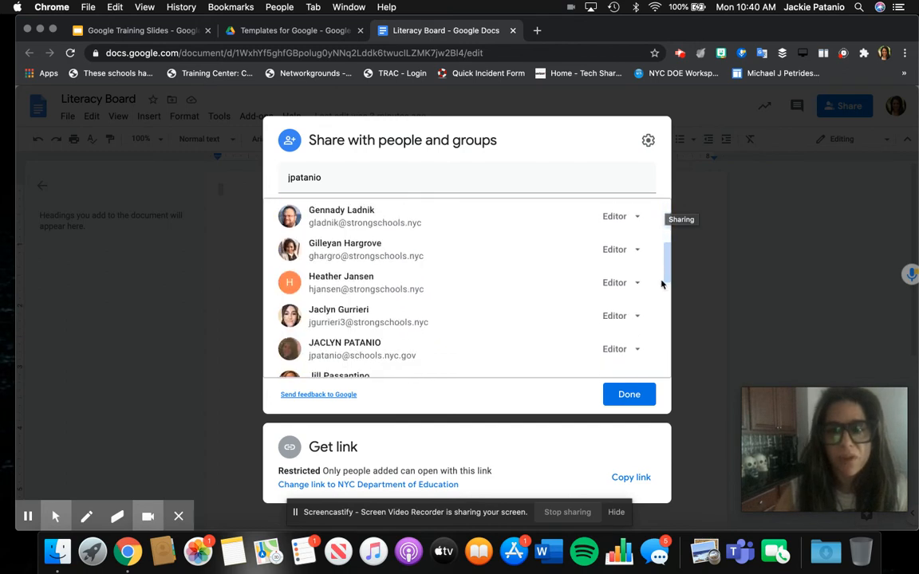
scroll(664, 342, "down", 5)
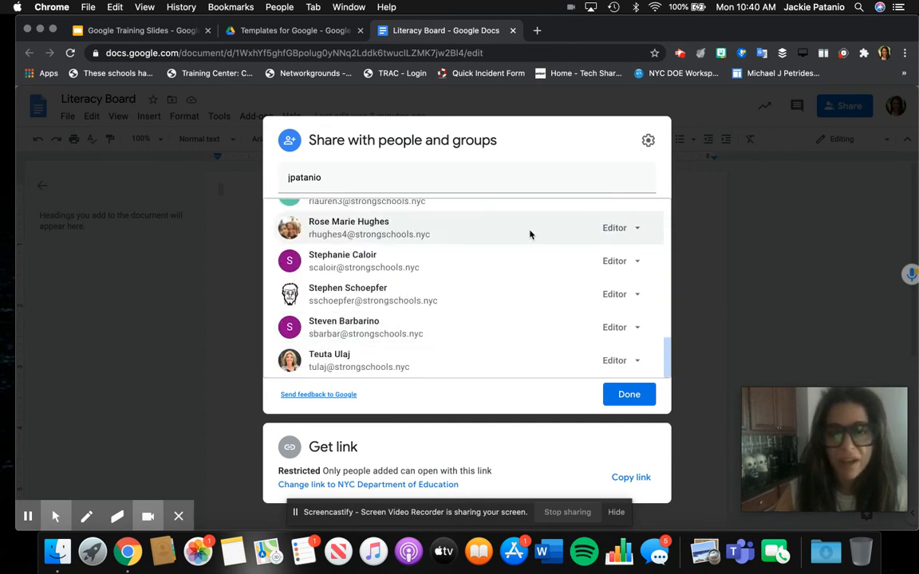
left_click(519, 443)
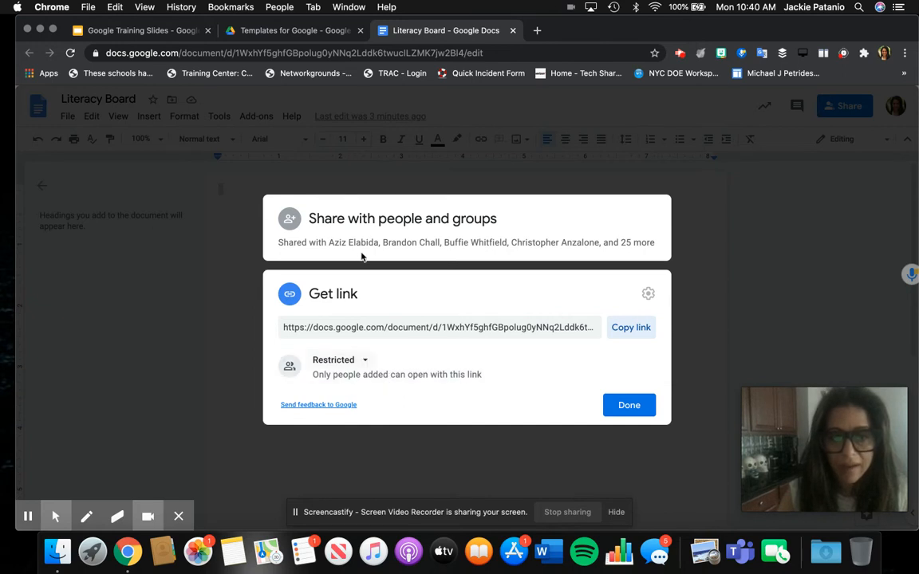
left_click(361, 364)
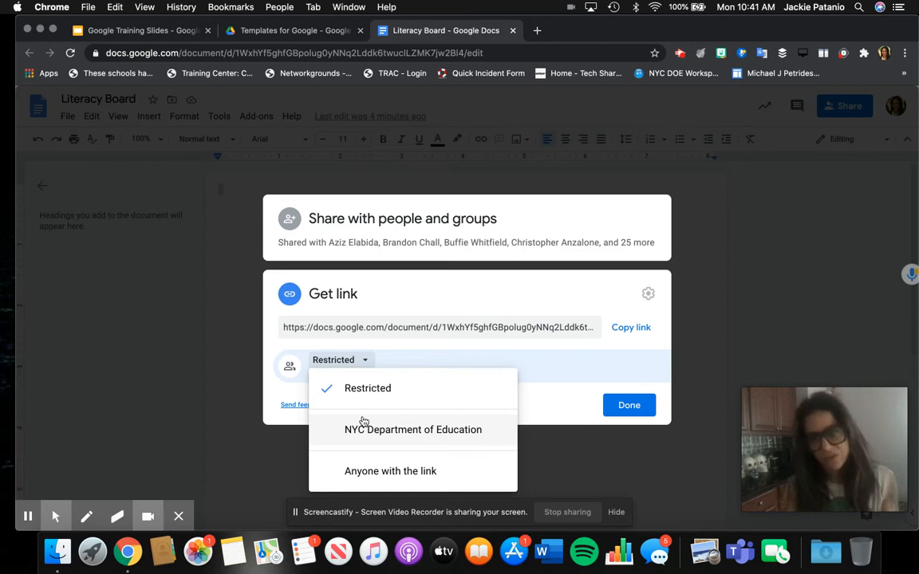
Step: Set link access to Anyone with the link as Viewer and close sharing
left_click(386, 474)
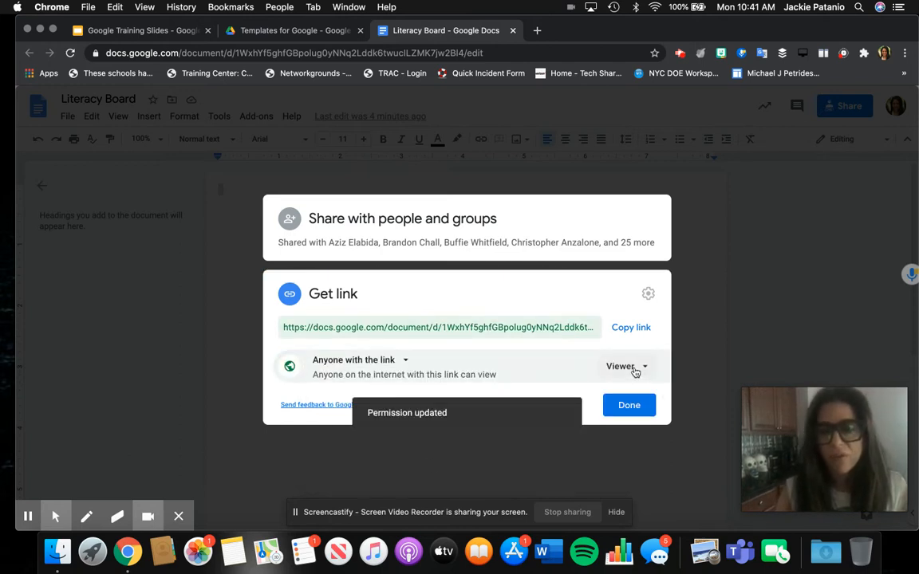
left_click(625, 366)
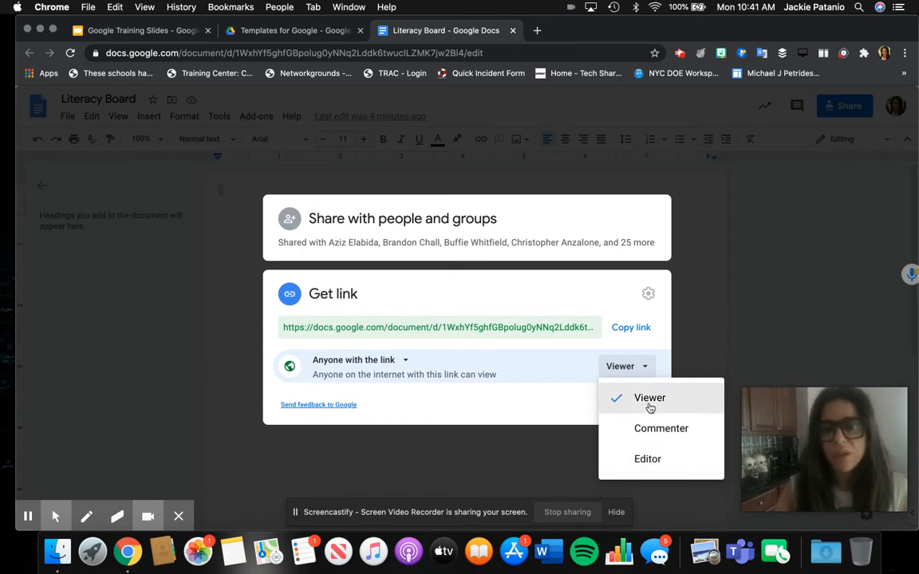
left_click(623, 398)
left_click(623, 406)
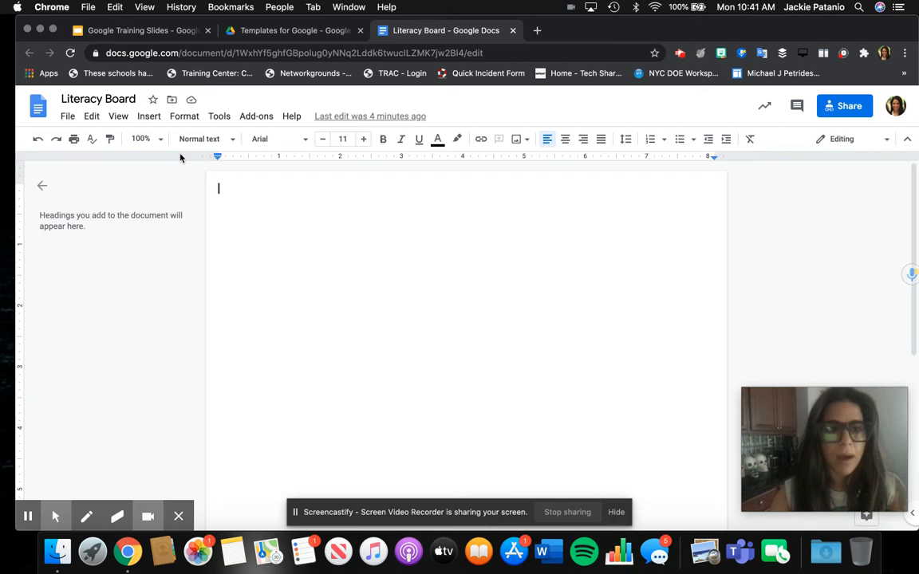
Step: Format the empty first line of Literacy Board with the Title style (size 26)
left_click(147, 117)
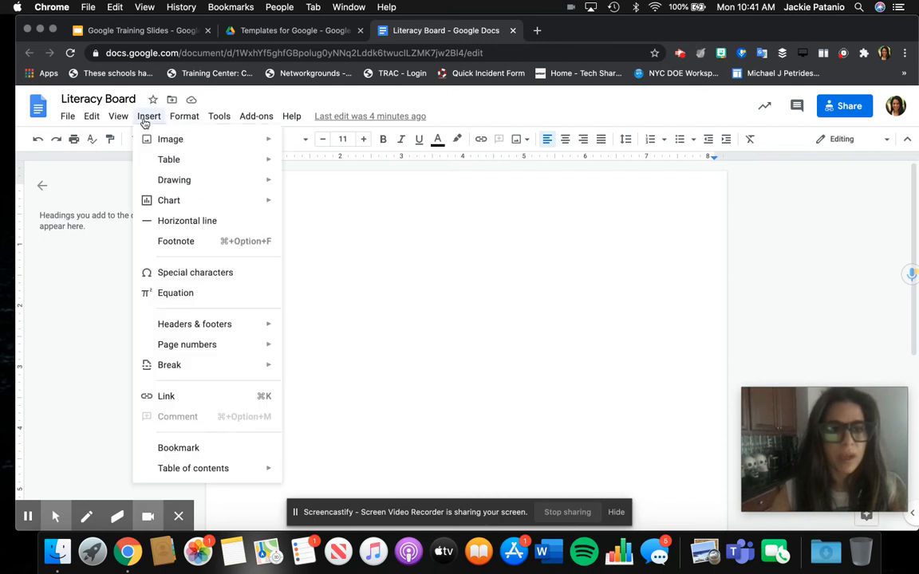
left_click(146, 118)
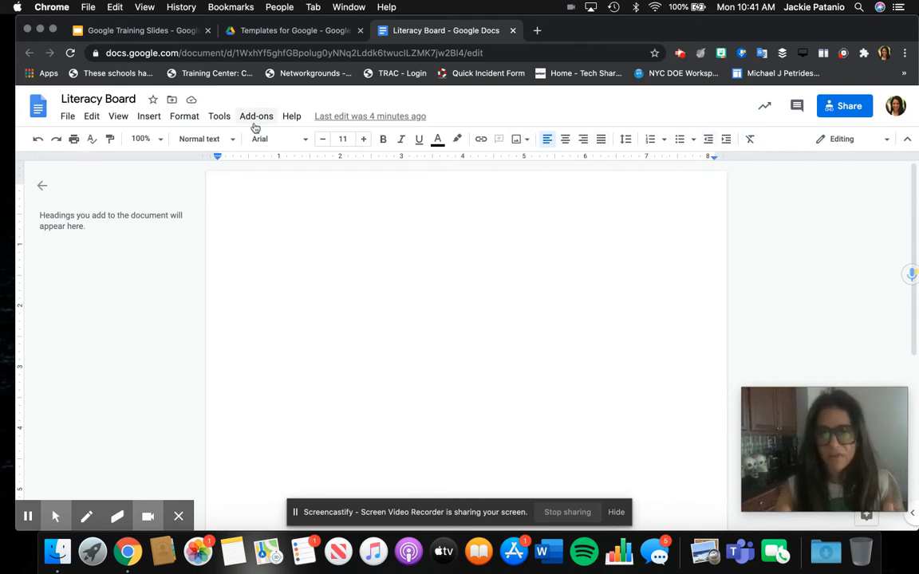
left_click(199, 140)
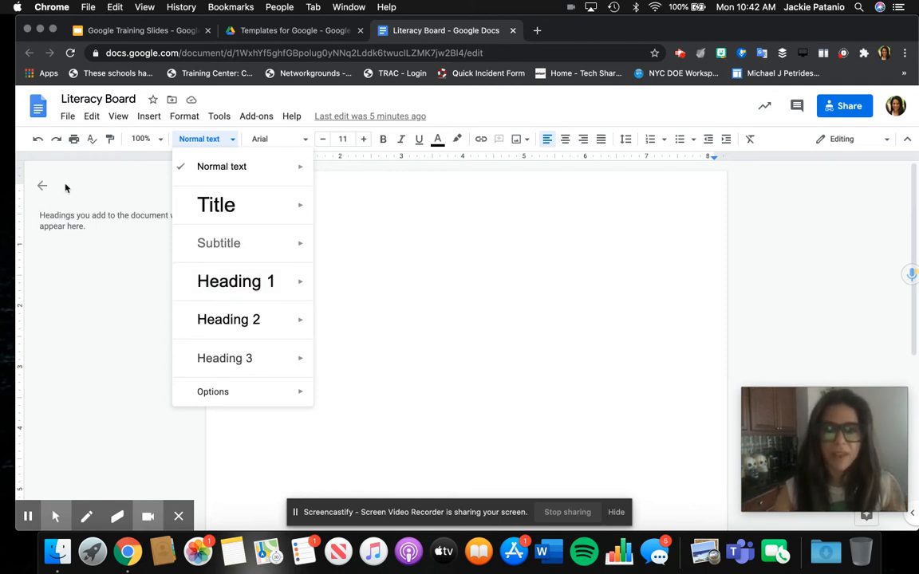
left_click(223, 214)
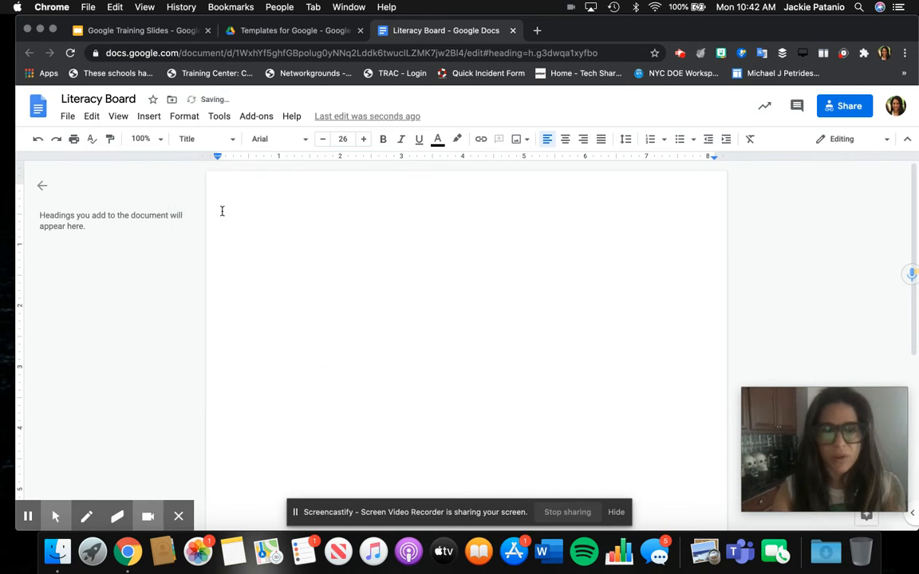
Step: Type the title 'Literacy Board' and start a Normal text line beneath it
type("LIteracy")
key("BackSpace")
key("BackSpace")
key("BackSpace")
key("BackSpace")
key("BackSpace")
key("BackSpace")
key("BackSpace")
key("BackSpace")
type("i")
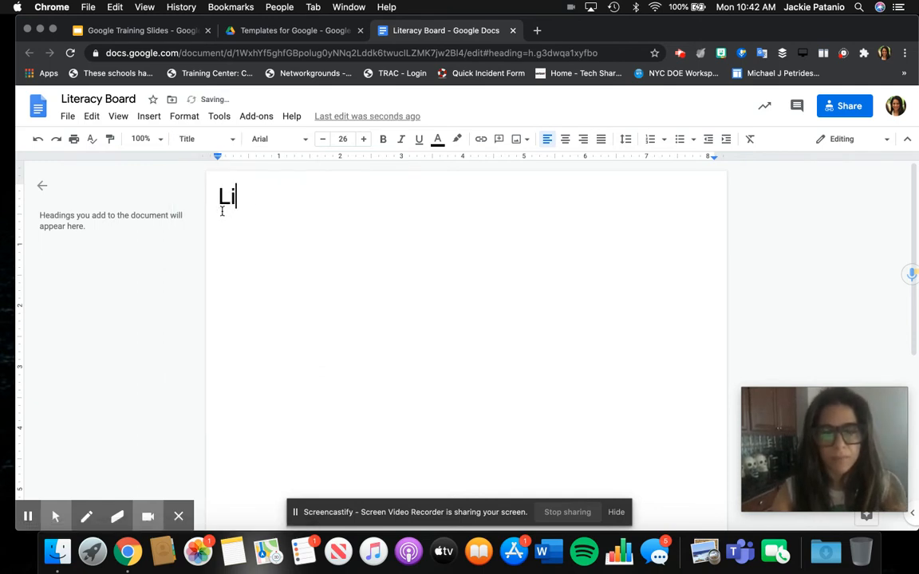
type("teracy Board")
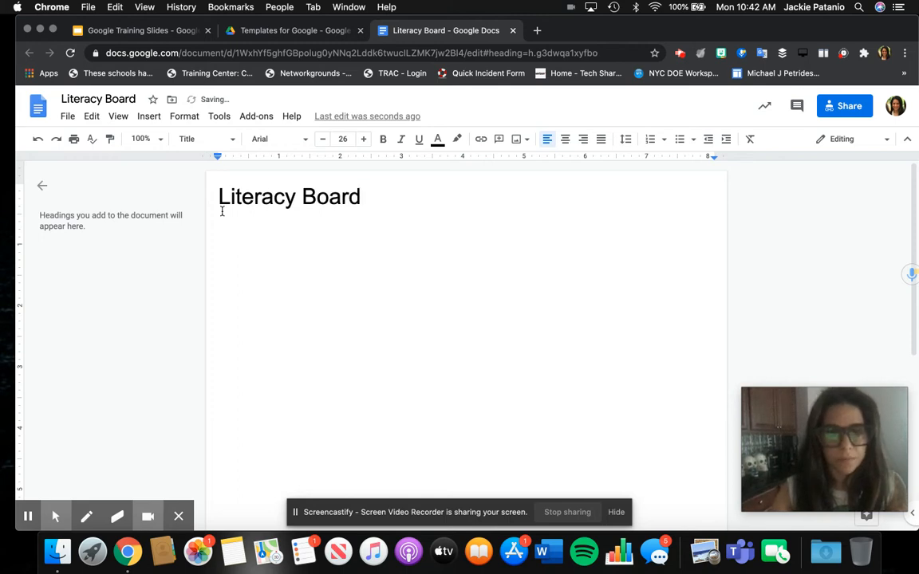
key("Return")
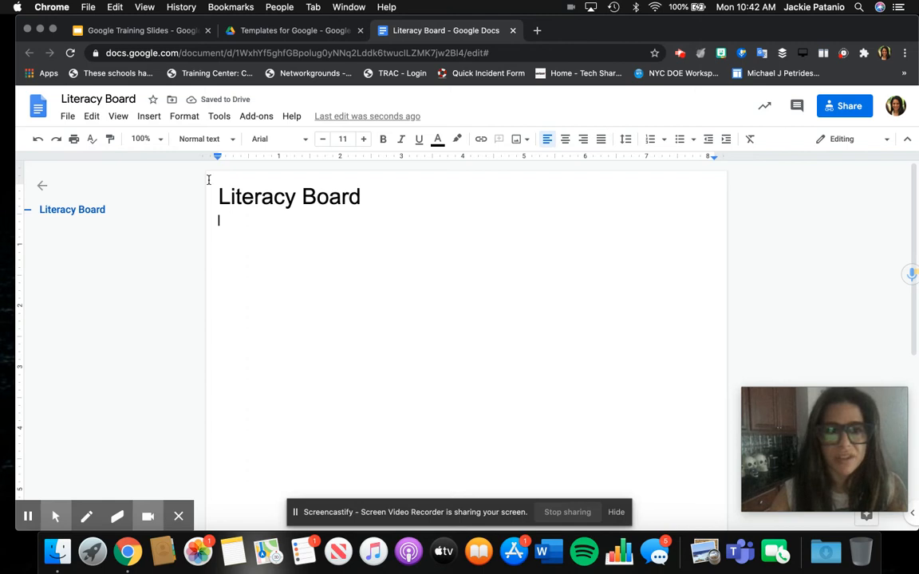
left_click(209, 139)
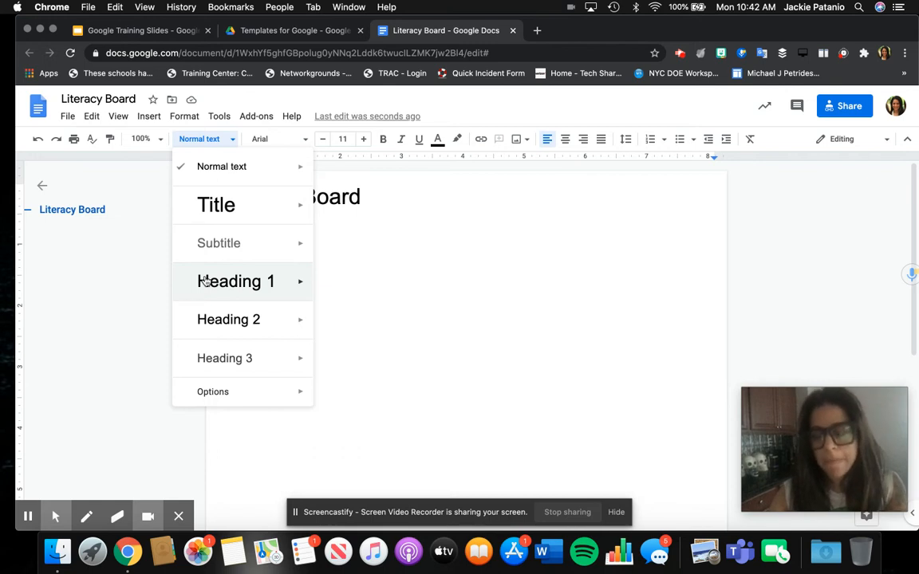
left_click(323, 260)
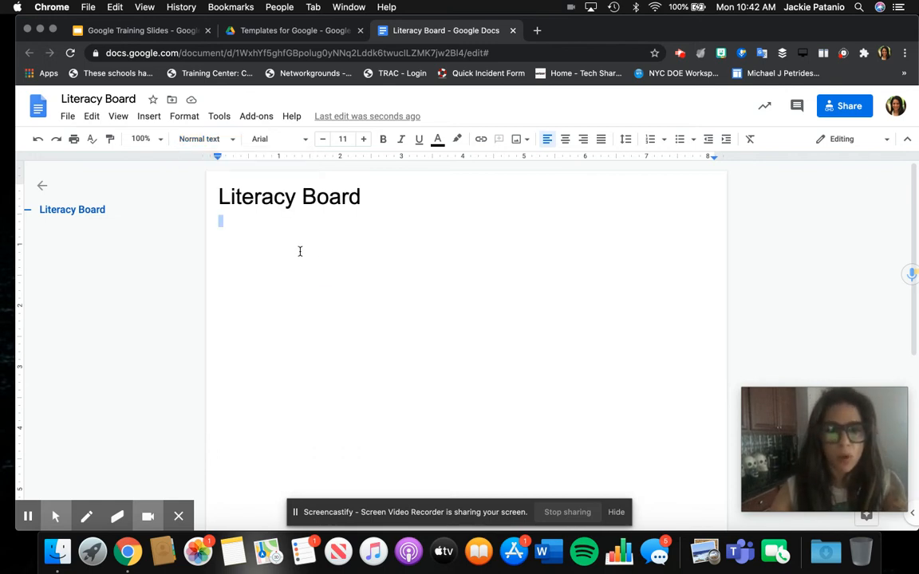
Step: Write 'Directions: Please use this board as a guide to work on your literacy projects.'
left_click(241, 220)
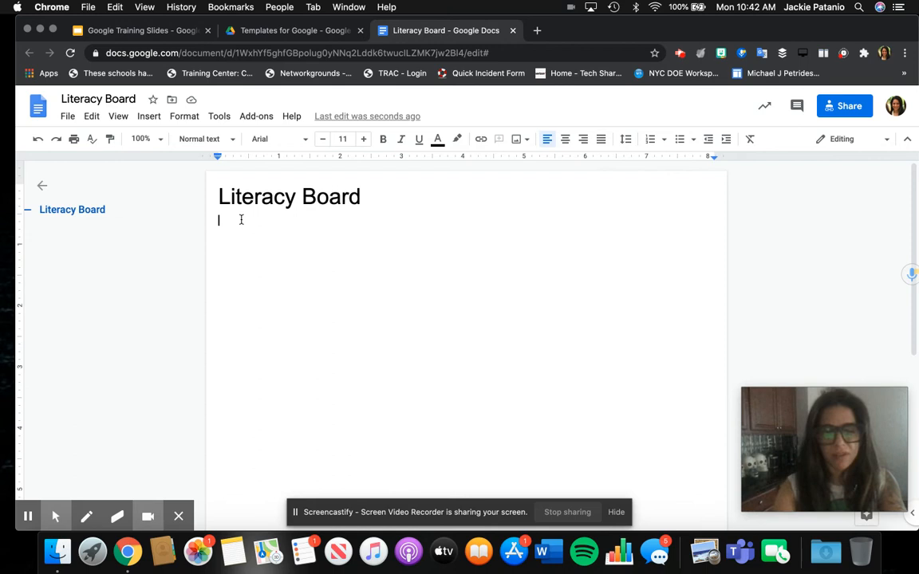
type("Directions")
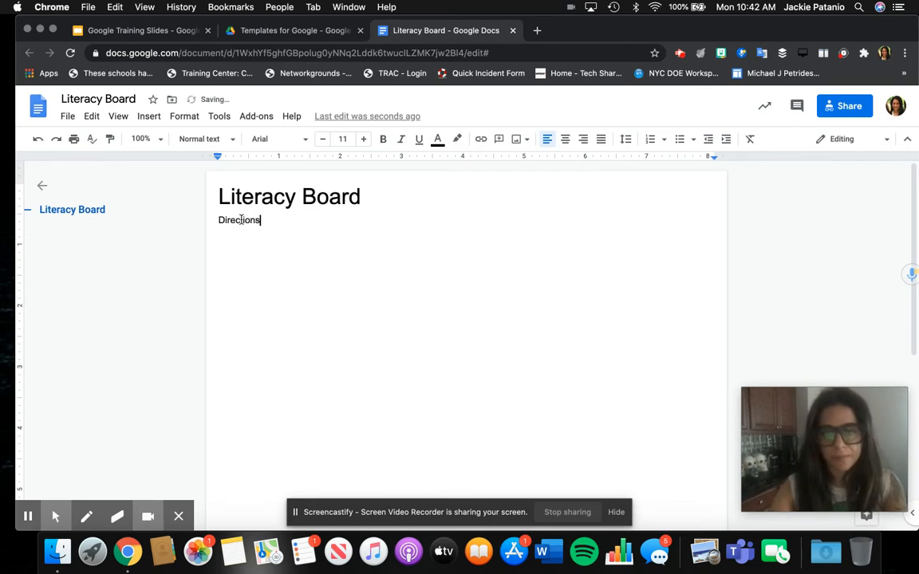
type(":")
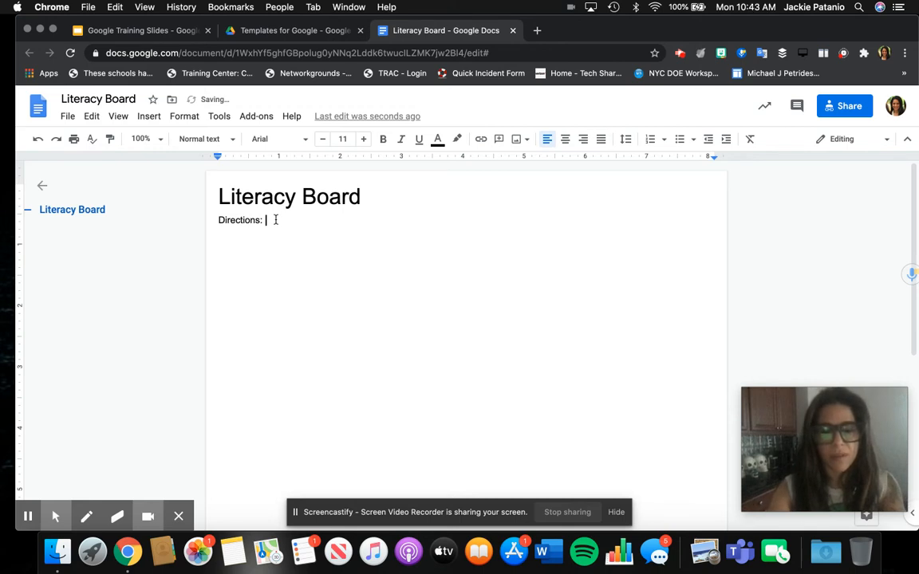
type("Pl")
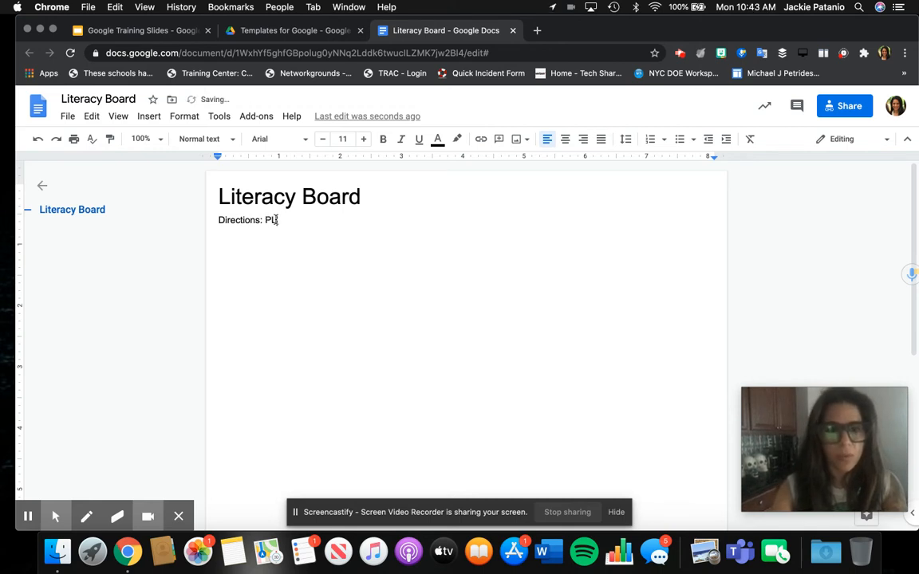
type("ease use this")
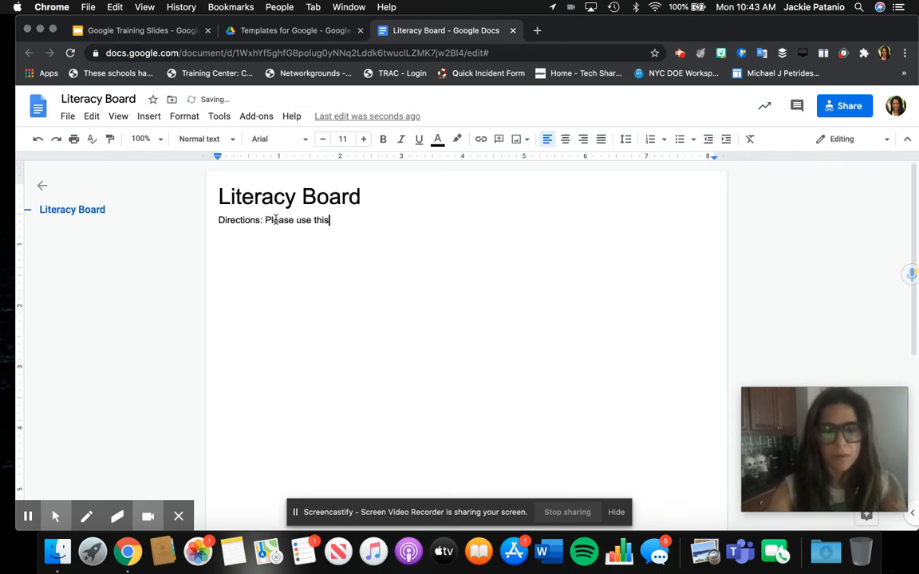
type(" board to comp")
key("BackSpace")
key("BackSpace")
key("BackSpace")
key("BackSpace")
key("BackSpace")
key("BackSpace")
key("BackSpace")
key("BackSpace")
type("as a guide ")
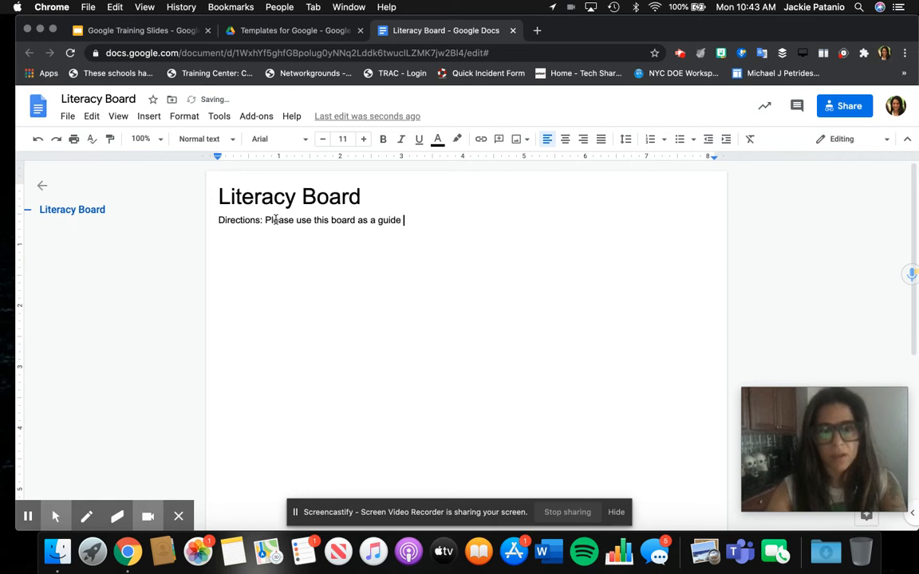
type("to work")
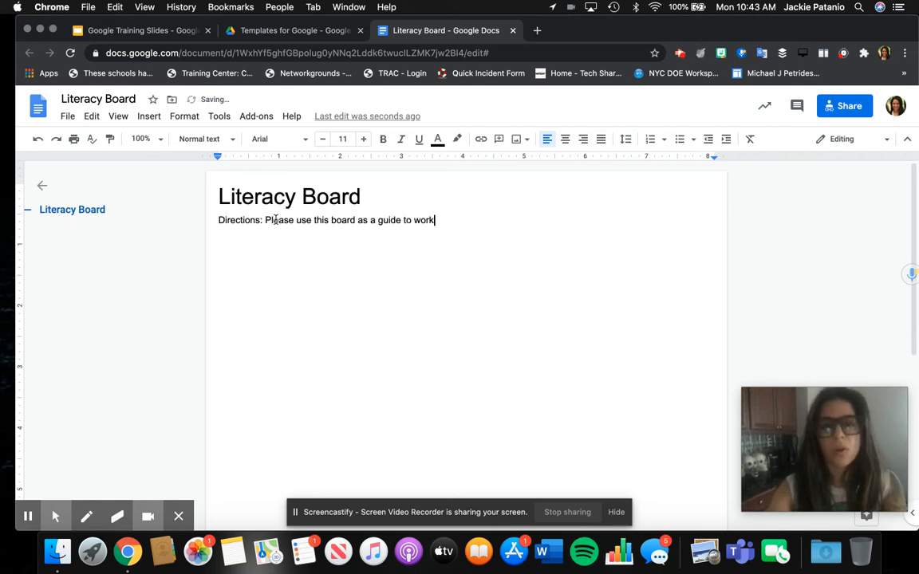
type(" on yoru literacy proje")
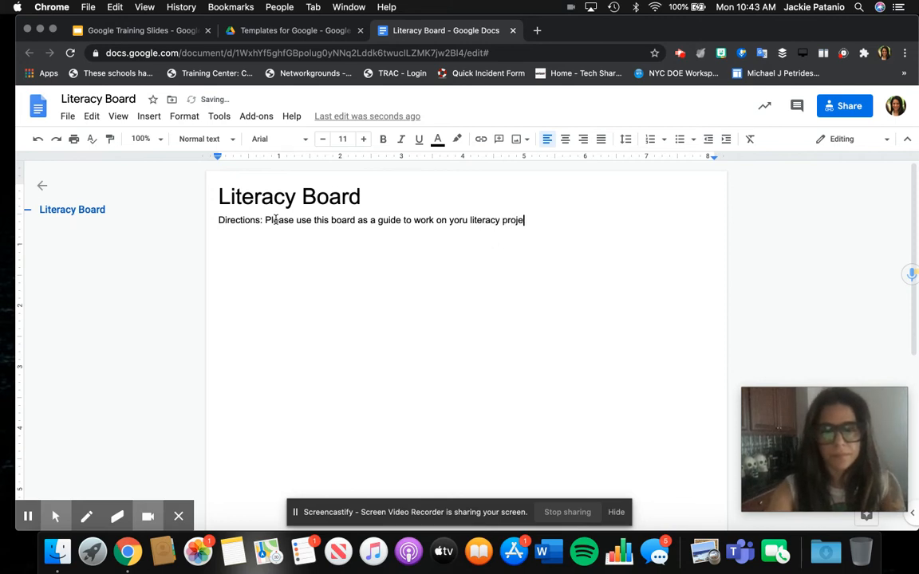
type("cts. Yo")
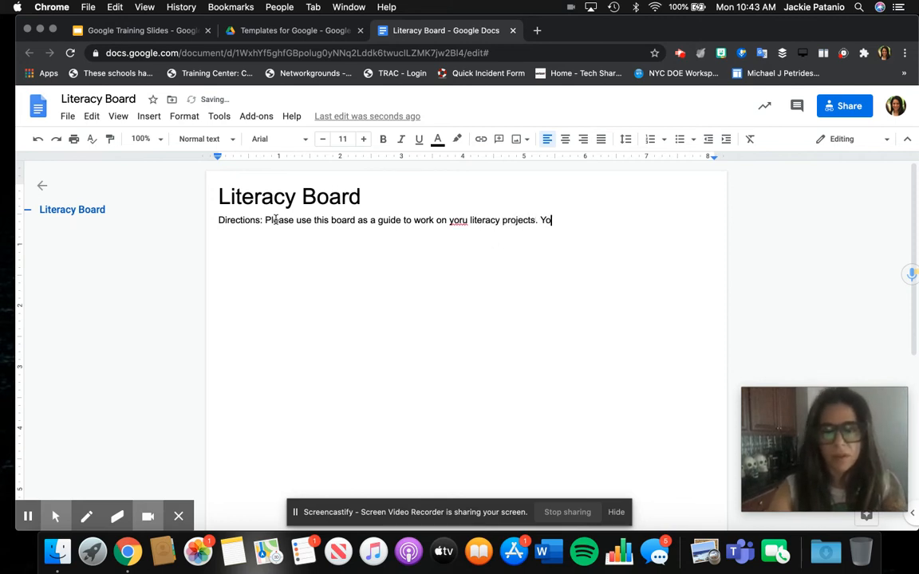
key("BackSpace")
key("BackSpace")
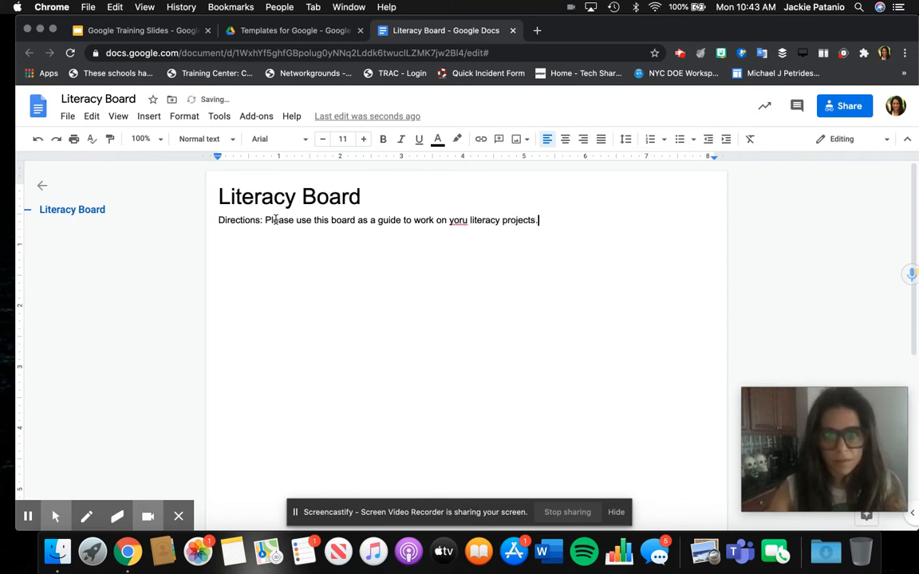
double_click(451, 220)
type("you")
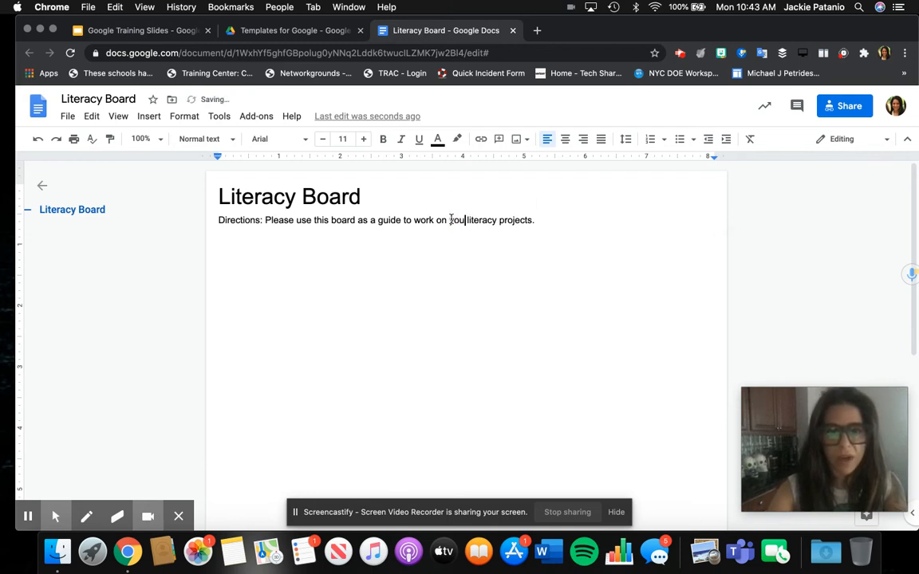
left_click(466, 220)
type("r")
left_click(547, 220)
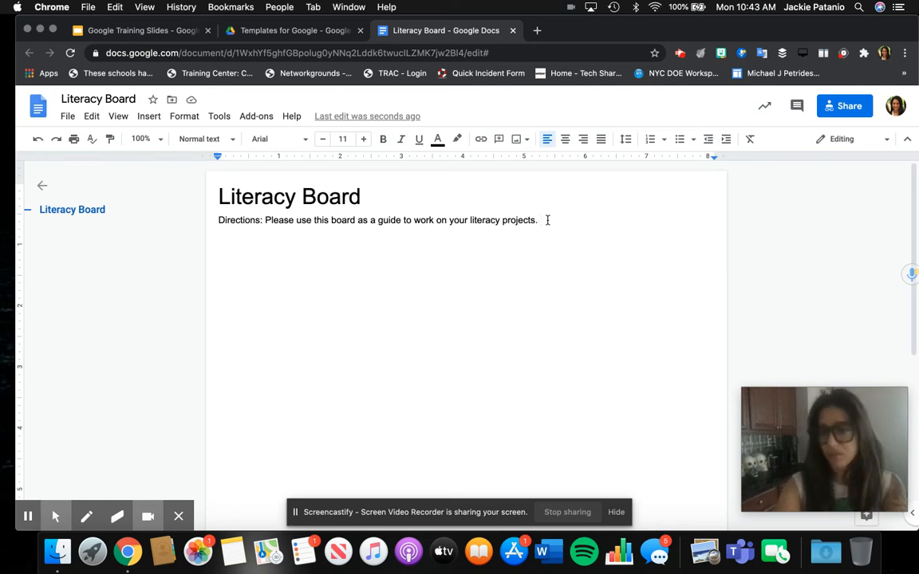
Step: Add 'Select up to three squares diagonal, horizontal or vertical.' and select the whole paragraph
type("Select up to")
type(" three")
type(" square")
type("s ")
type("diagn")
type("ola, hor")
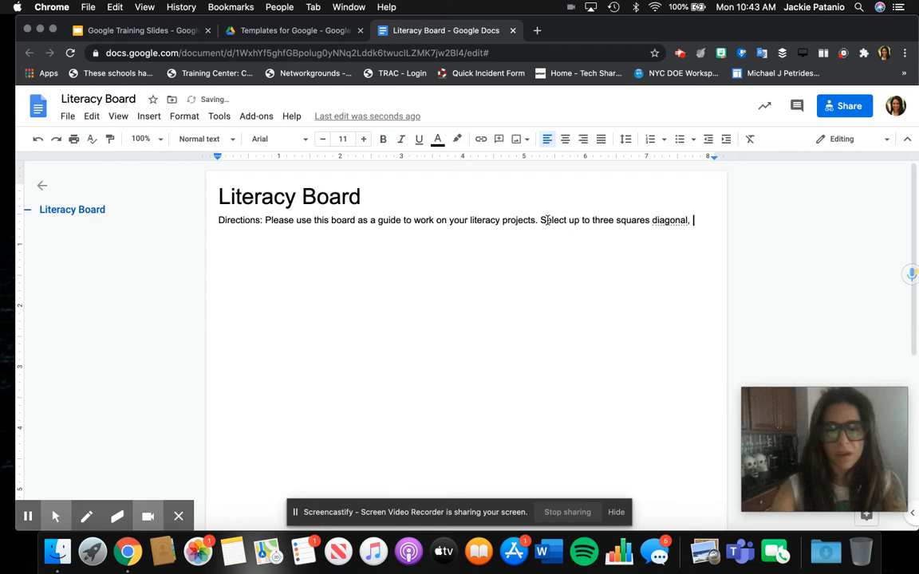
type("izontal and ver")
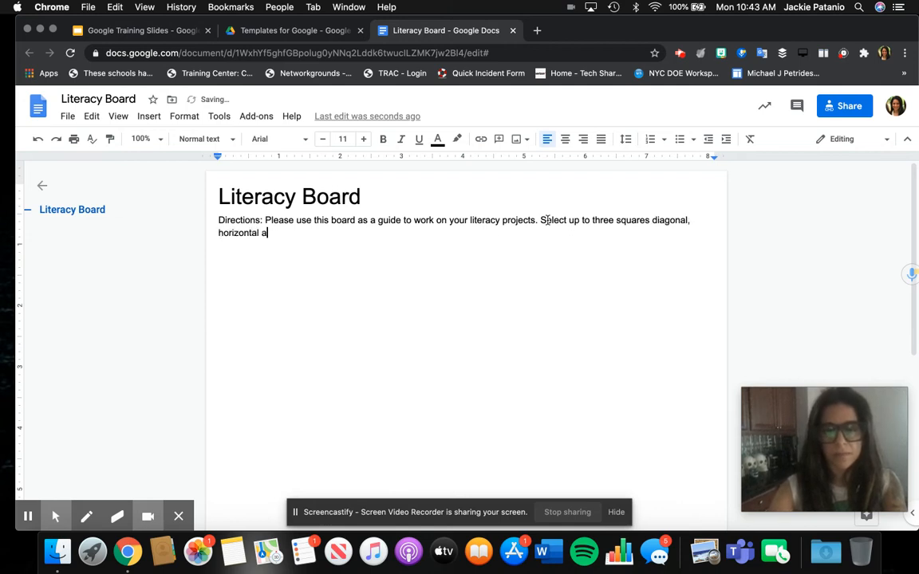
key("BackSpace")
key("BackSpace")
key("BackSpace")
key("BackSpace")
key("BackSpace")
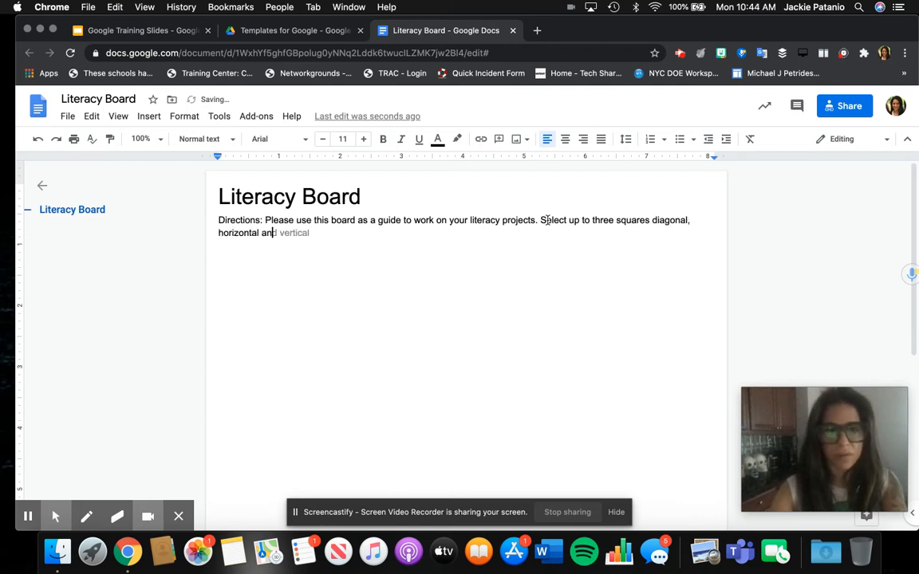
key("BackSpace")
type("or vertical.")
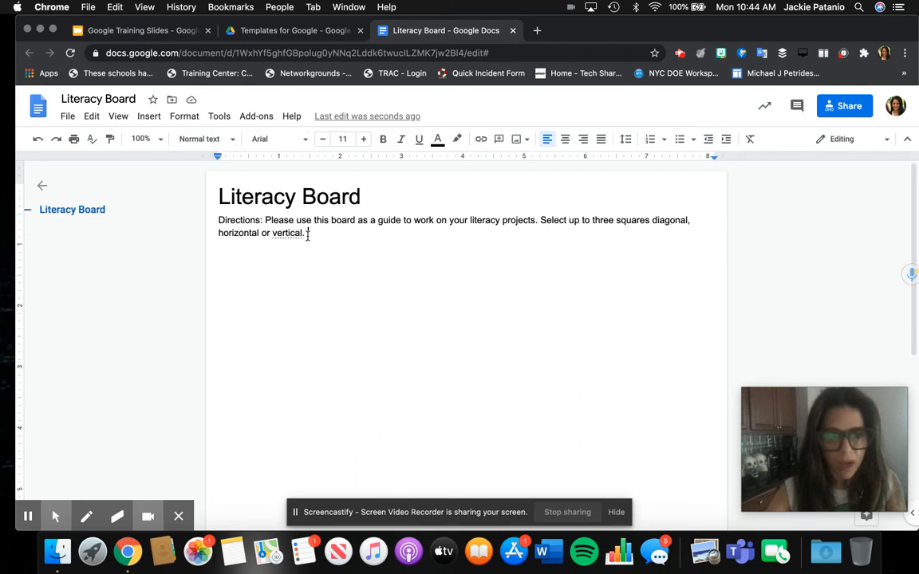
left_click_drag(308, 233, 217, 218)
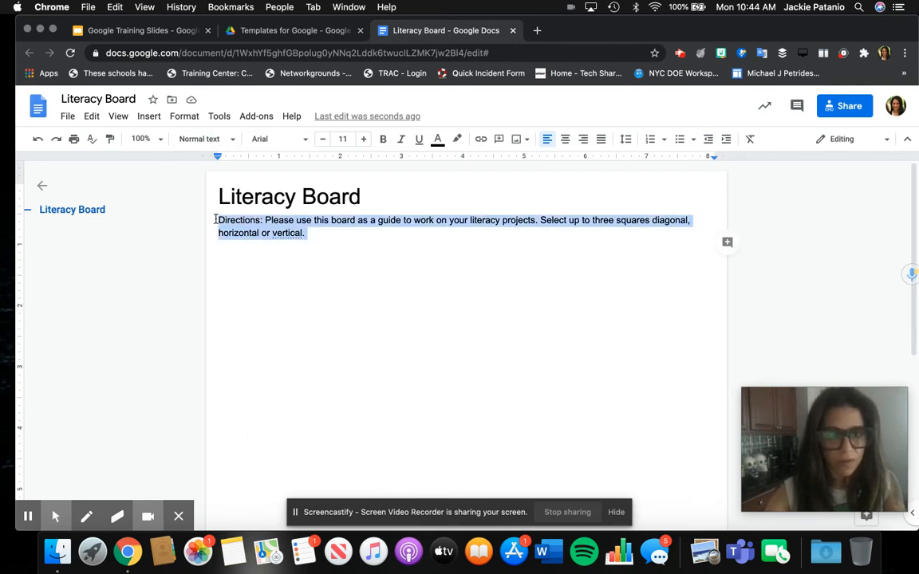
Step: Set the selected directions paragraph to Cabin Condensed font at size 13
left_click(300, 140)
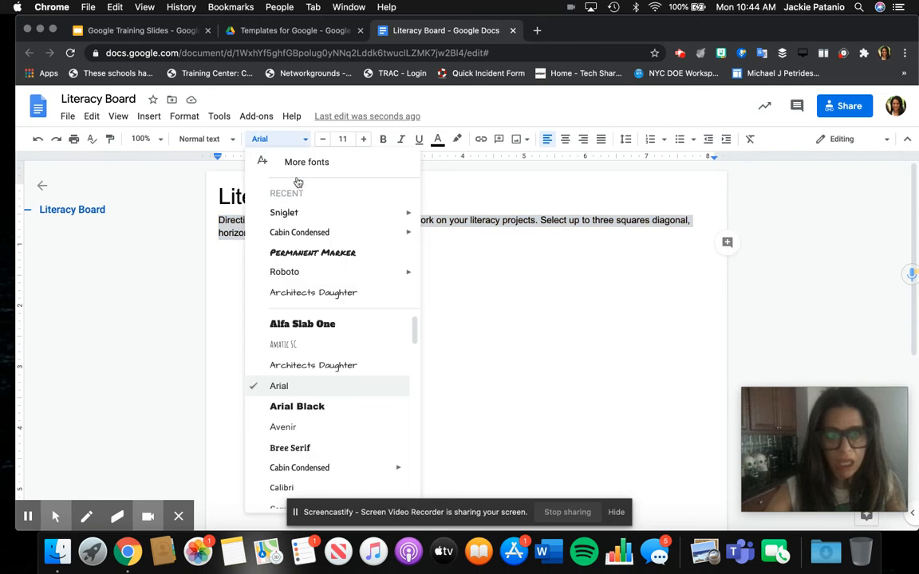
left_click(289, 232)
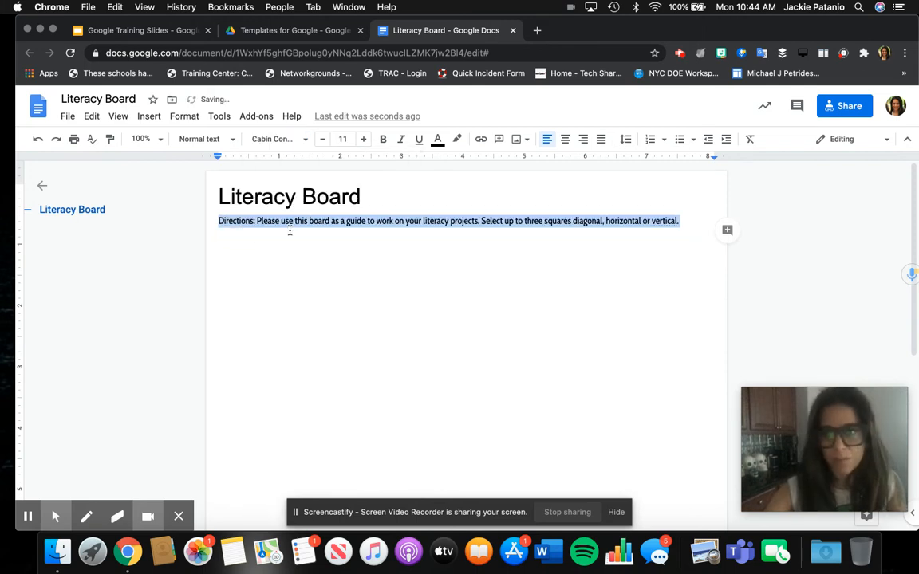
left_click(364, 139)
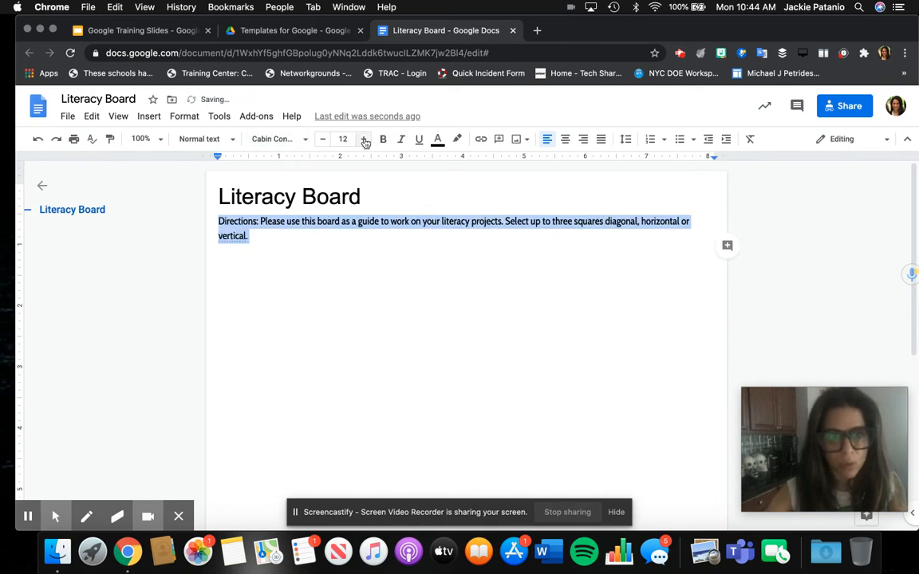
left_click(364, 140)
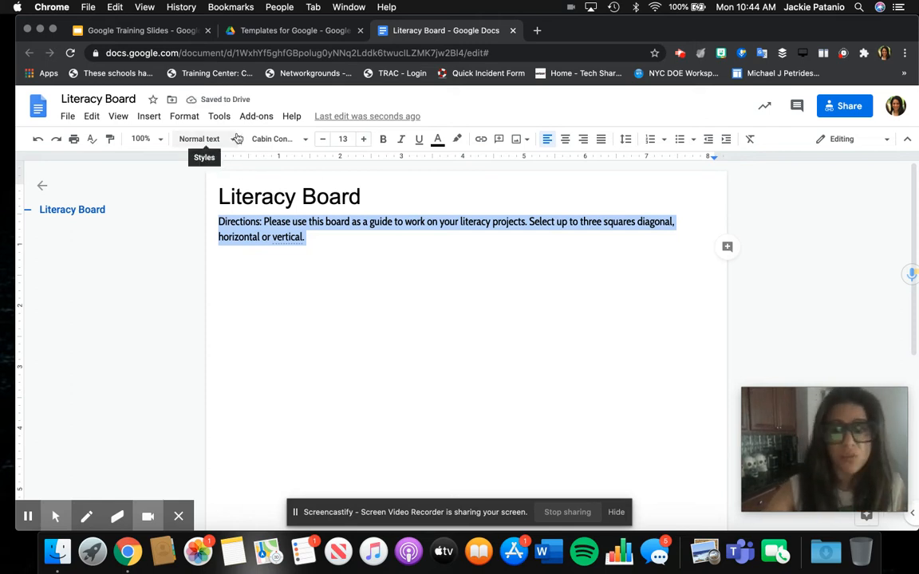
left_click(237, 139)
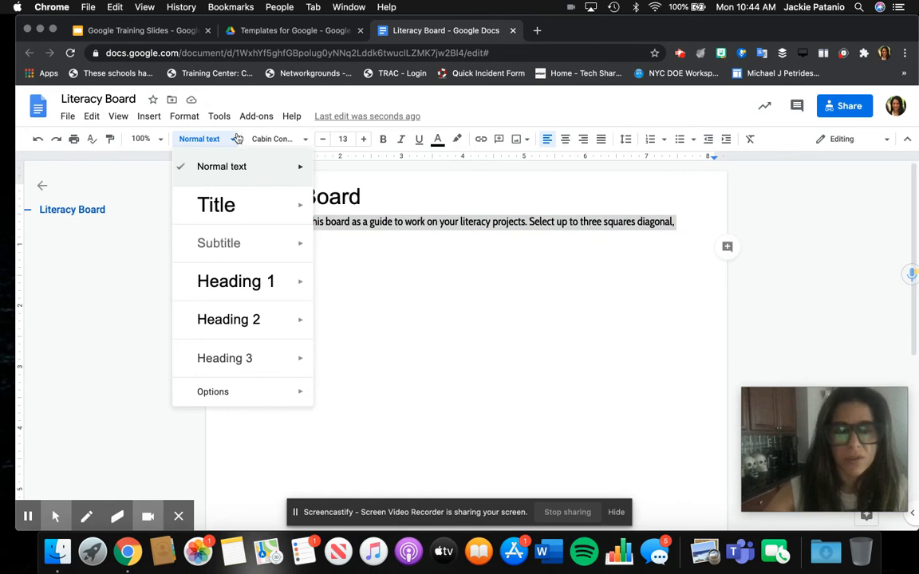
left_click(237, 139)
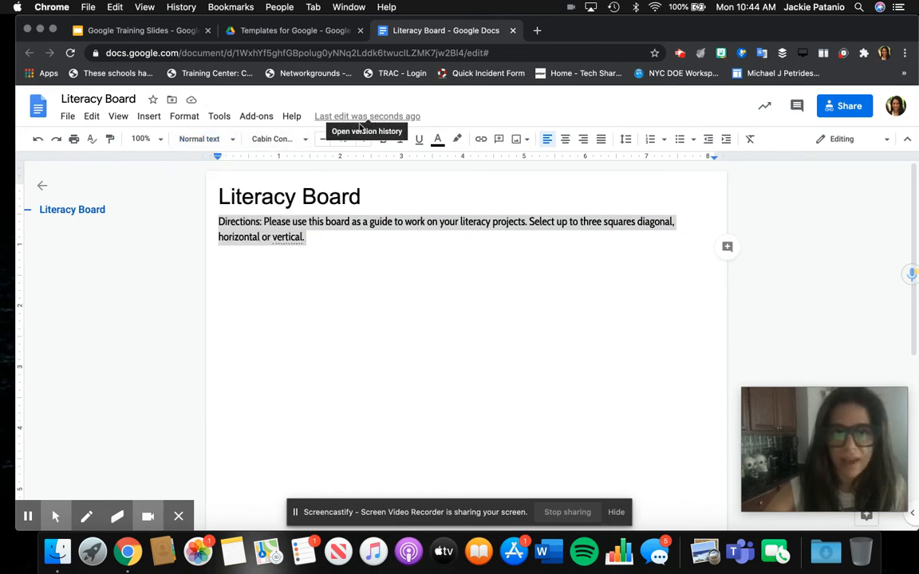
left_click(235, 140)
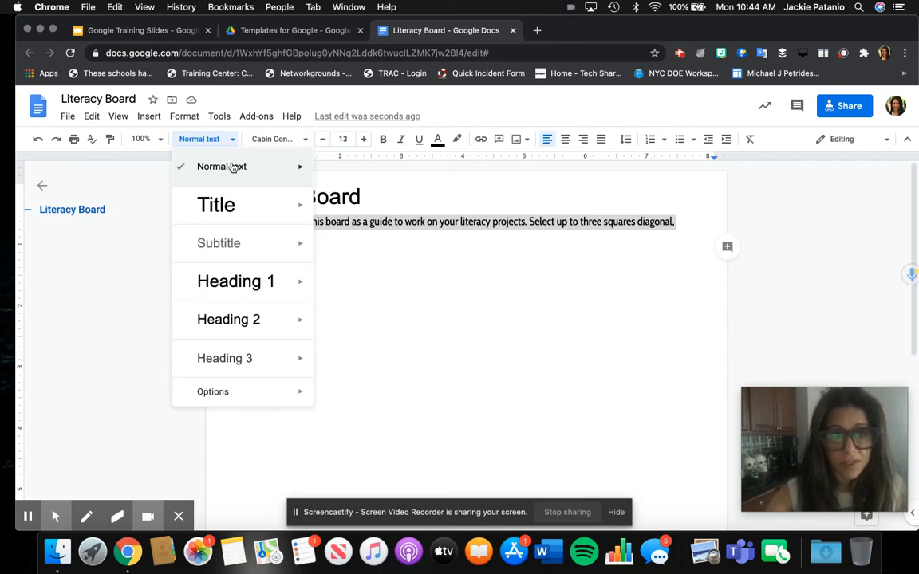
mouse_move(285, 169)
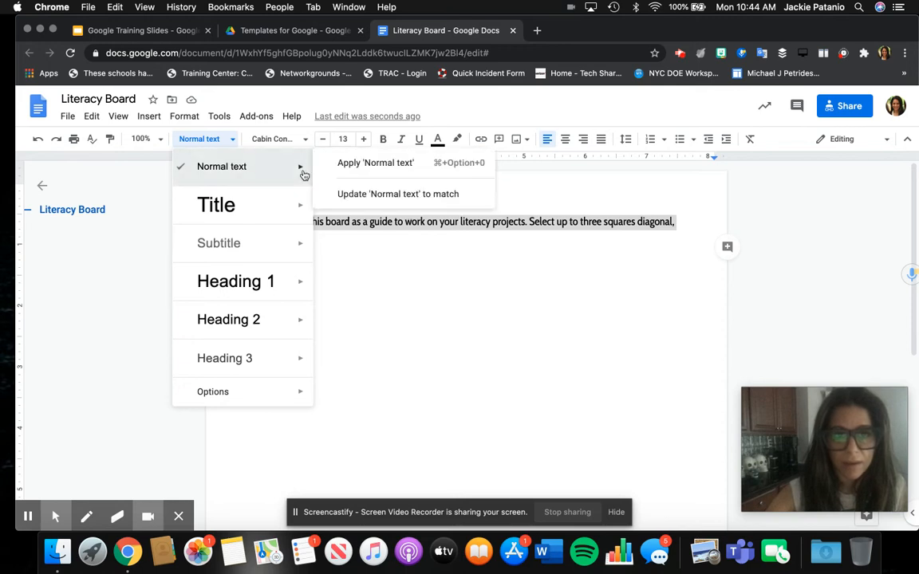
Step: Reapply Cabin Condensed 13 to the directions and update Normal text to match
left_click(303, 173)
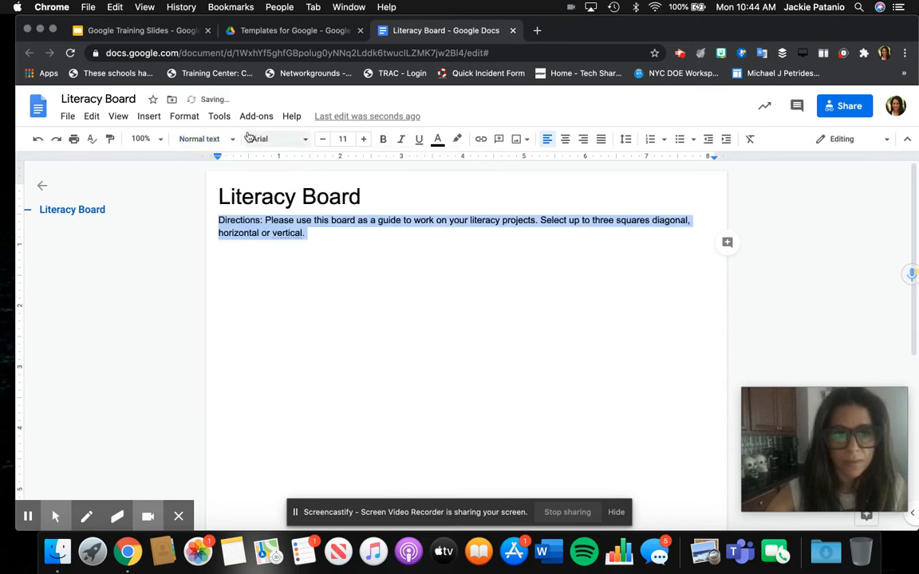
left_click(35, 134)
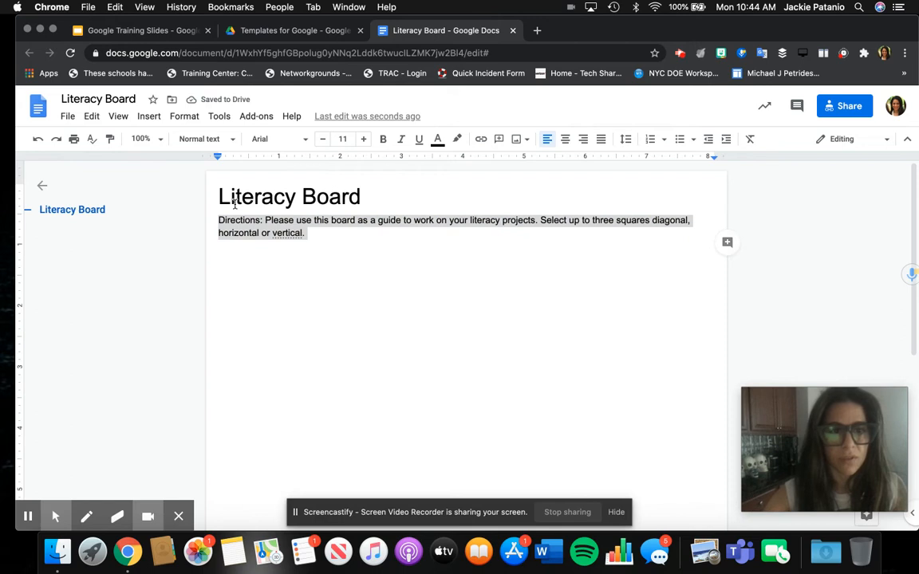
left_click(283, 141)
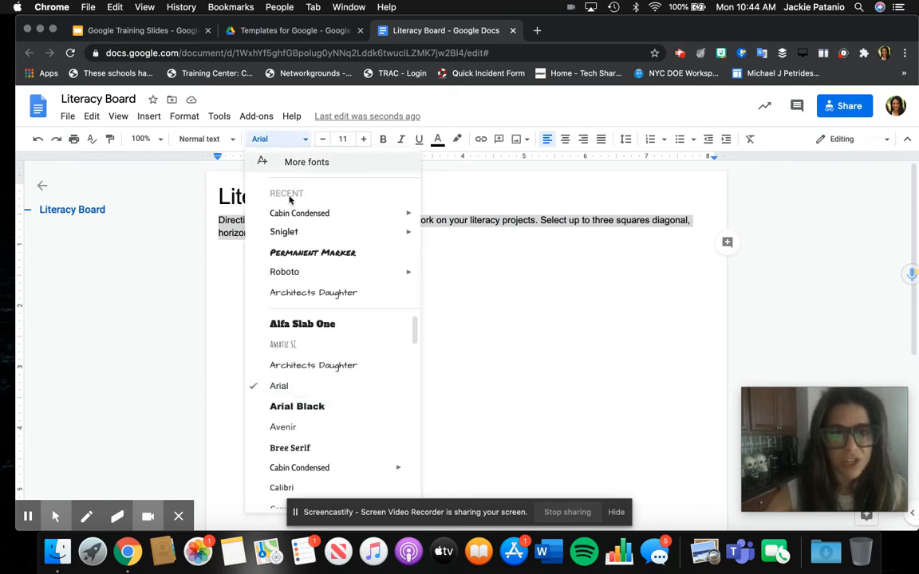
left_click(290, 214)
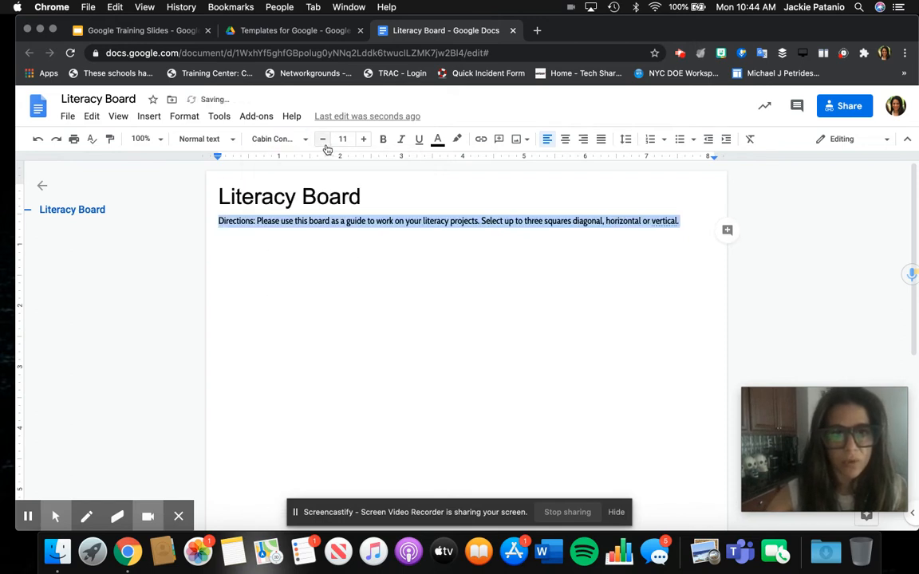
left_click(364, 140)
left_click(364, 141)
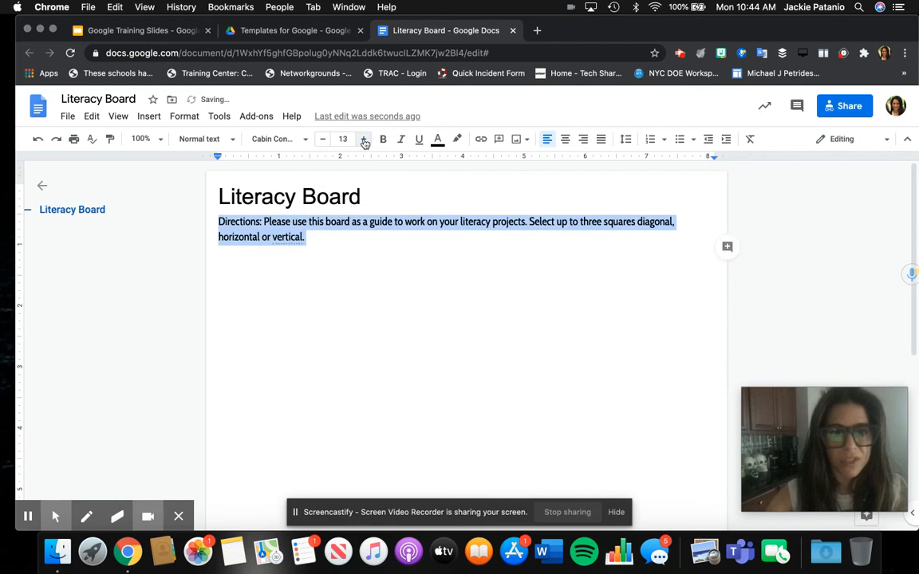
left_click(228, 140)
mouse_move(302, 169)
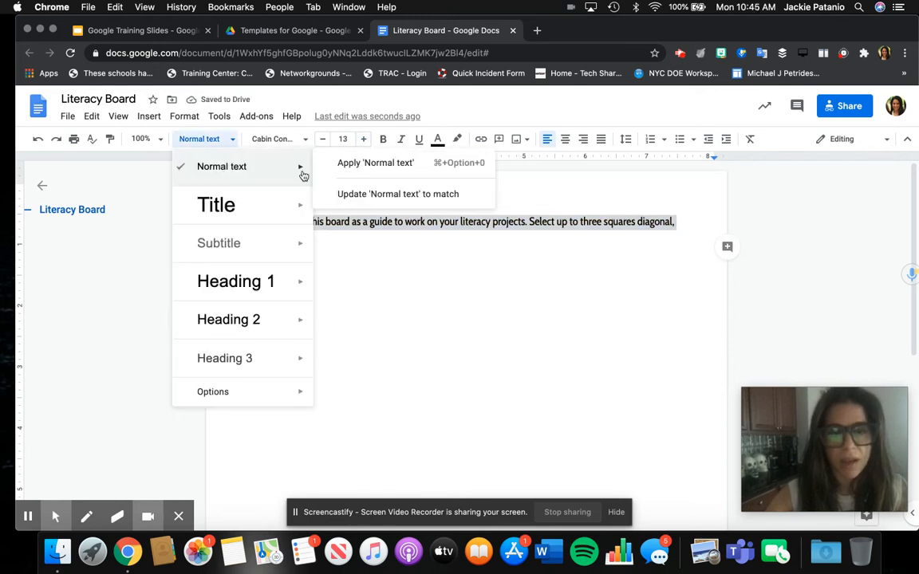
left_click(341, 195)
Step: Add an empty line after 'vertical.' below the directions paragraph
left_click(317, 237)
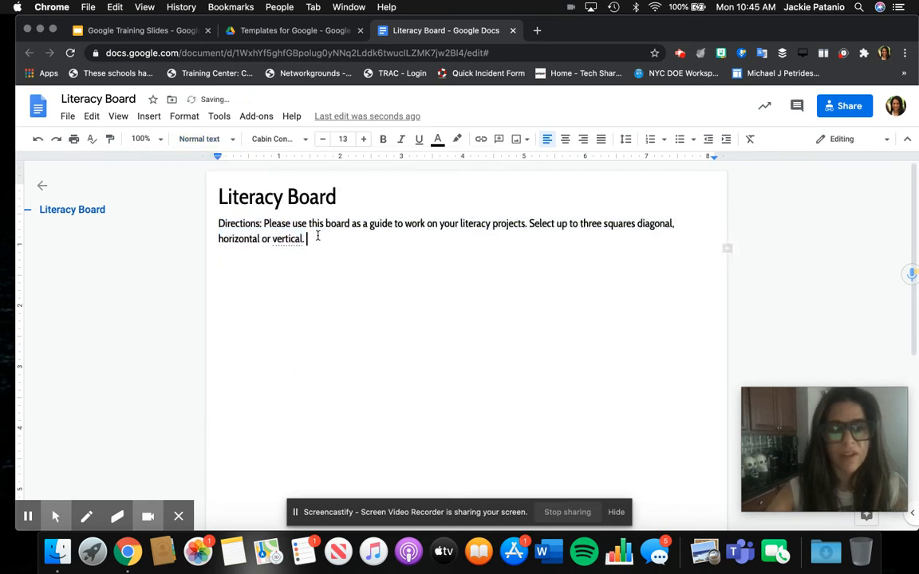
key("Return")
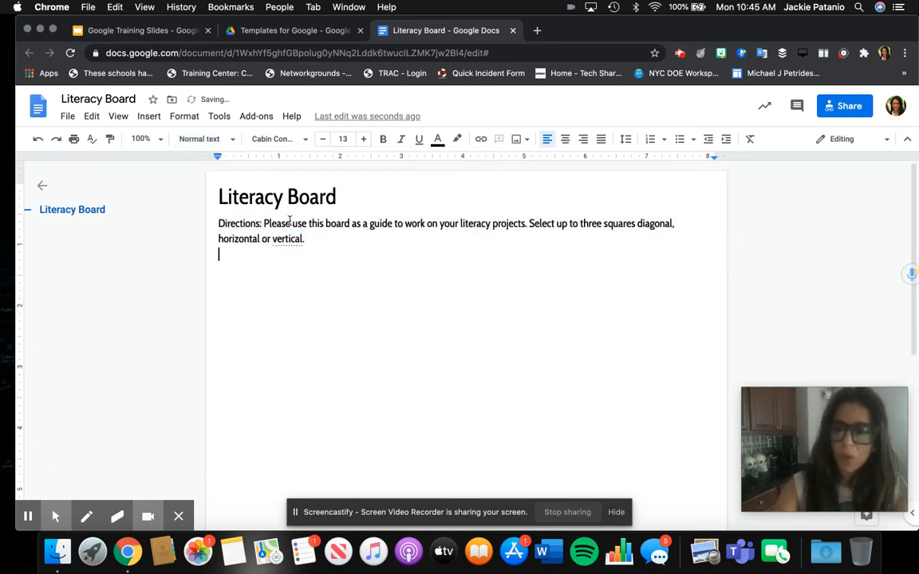
left_click(203, 140)
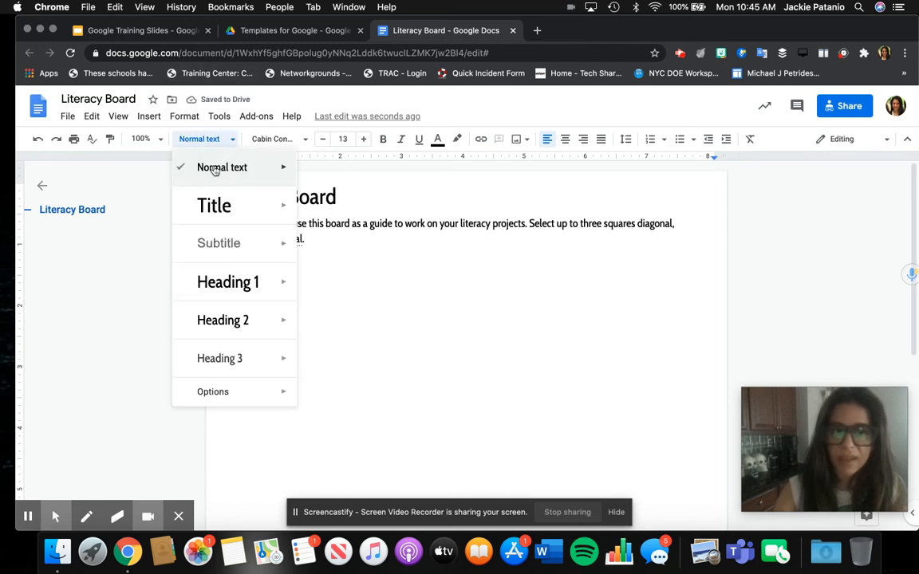
mouse_move(217, 166)
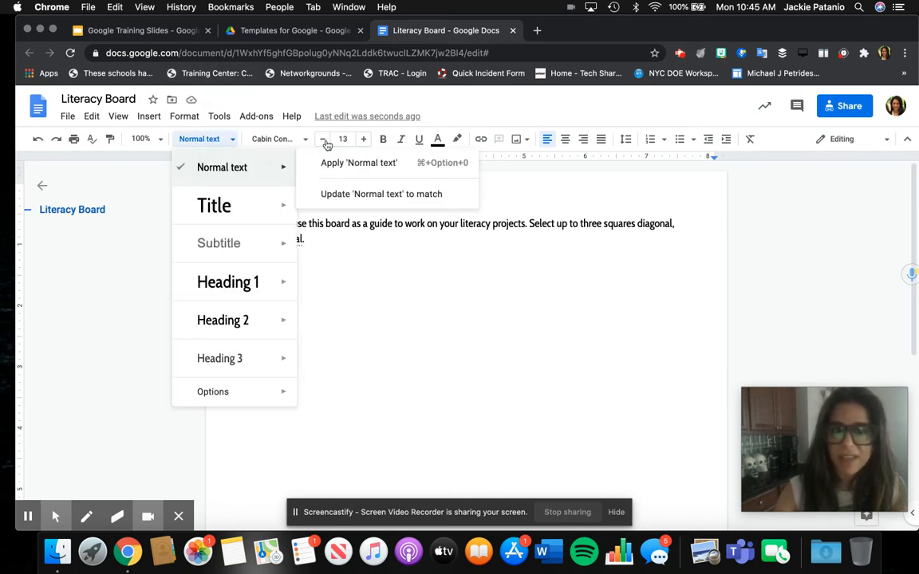
key("Escape")
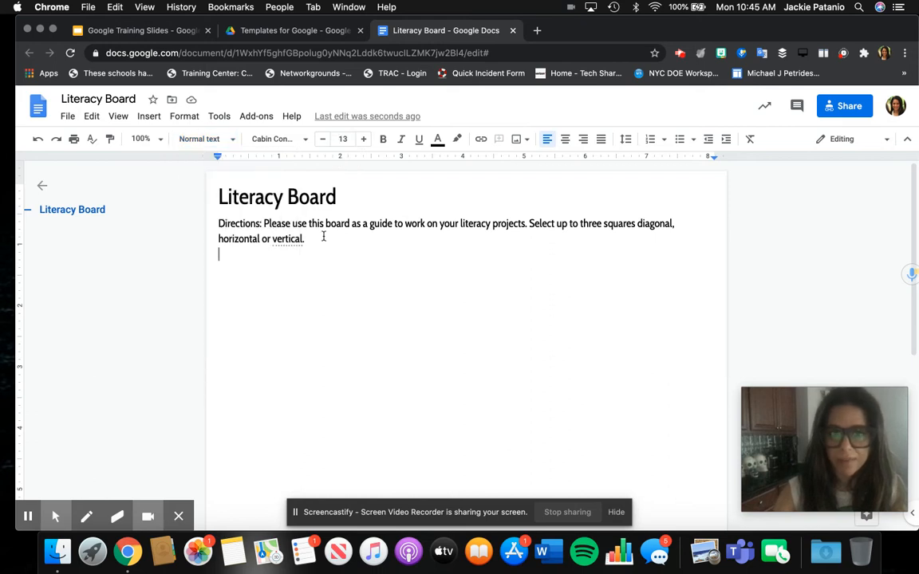
double_click(323, 237)
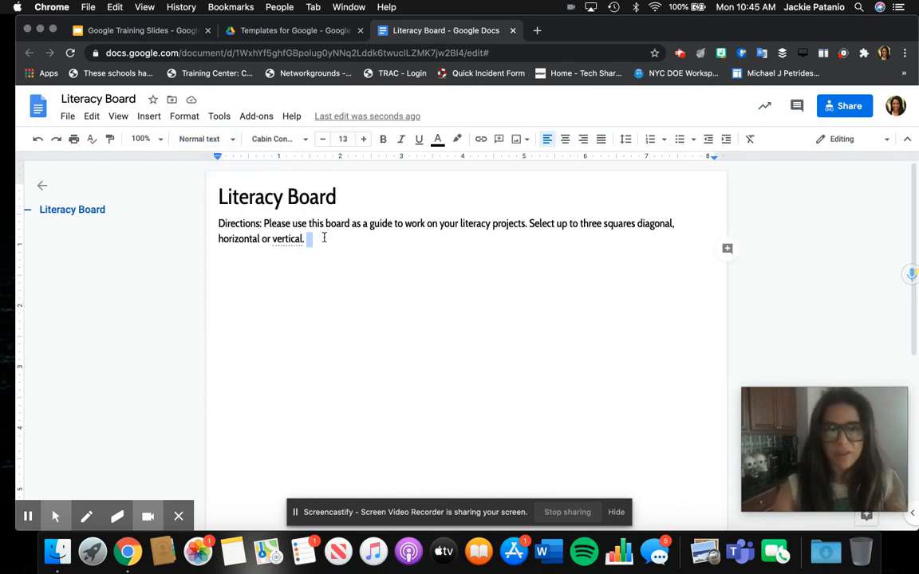
key("Return")
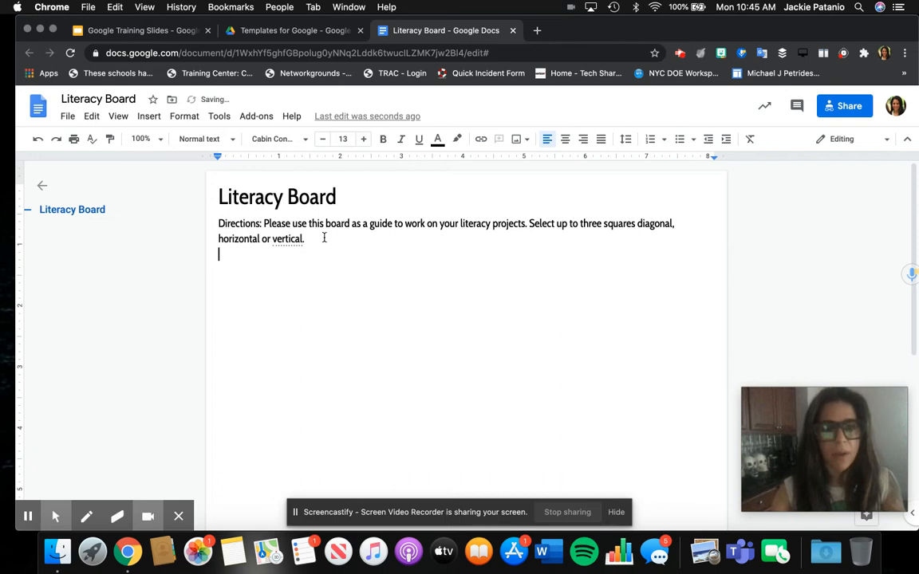
left_click(145, 116)
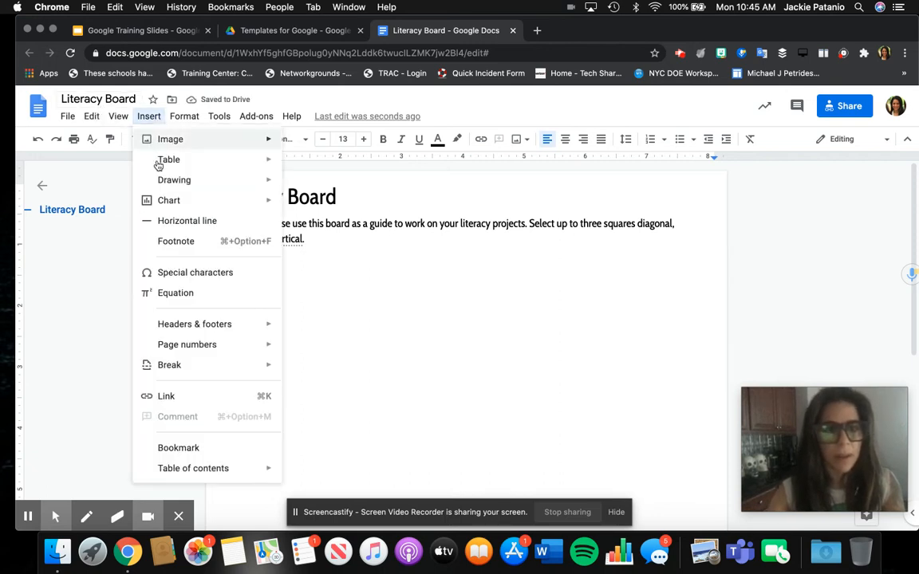
Step: Open the Search the web image panel from the Insert > Image menu
mouse_move(158, 165)
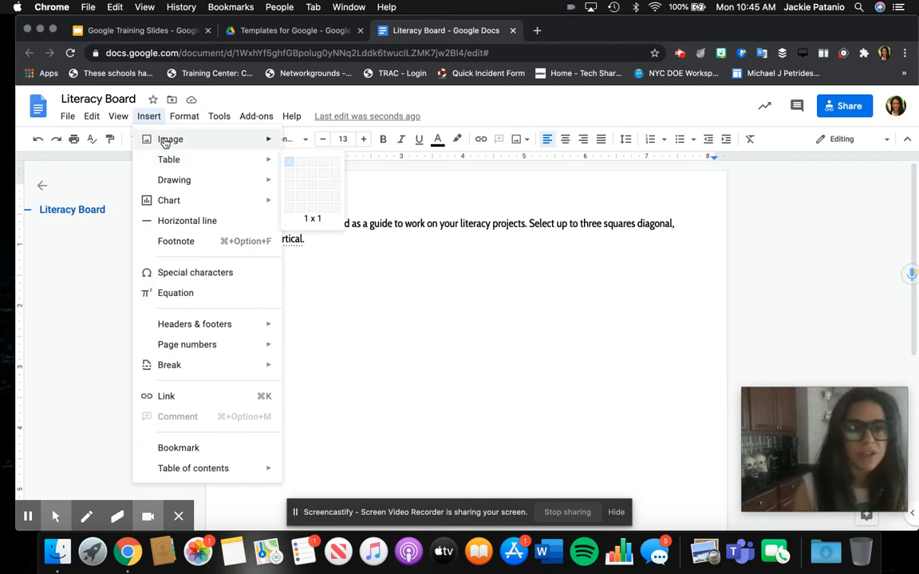
mouse_move(165, 142)
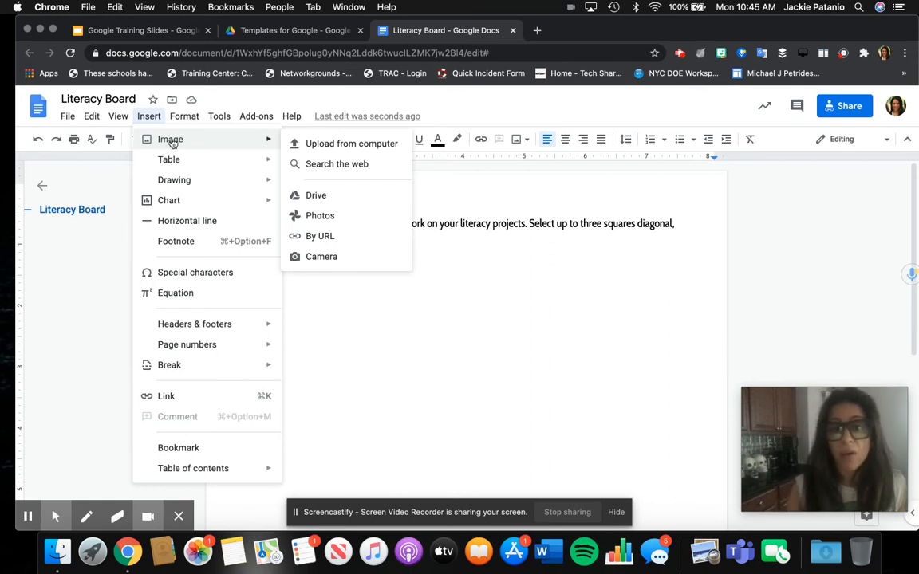
left_click(365, 164)
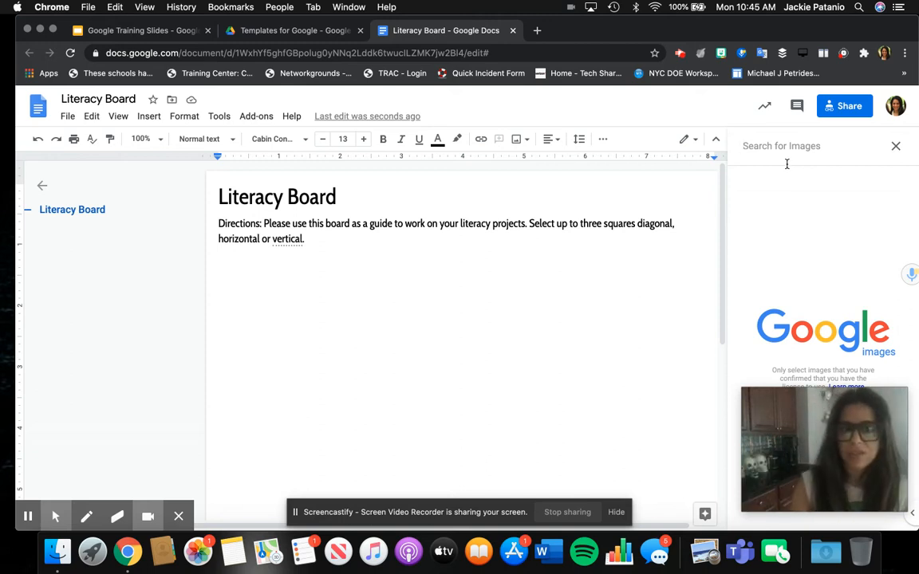
Step: Close the image search sidebar and insert a 3 x 3 table below the directions
left_click(896, 149)
left_click(148, 118)
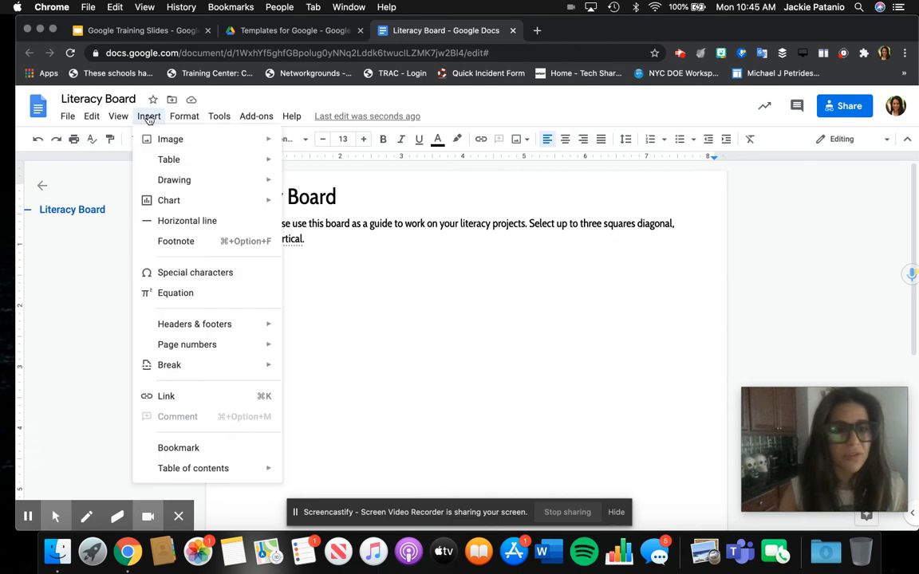
mouse_move(239, 160)
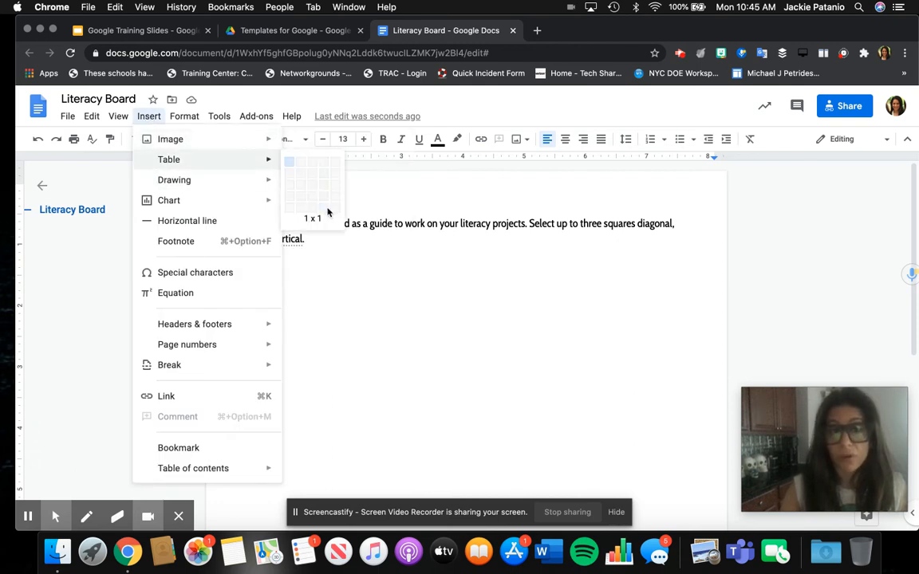
mouse_move(231, 137)
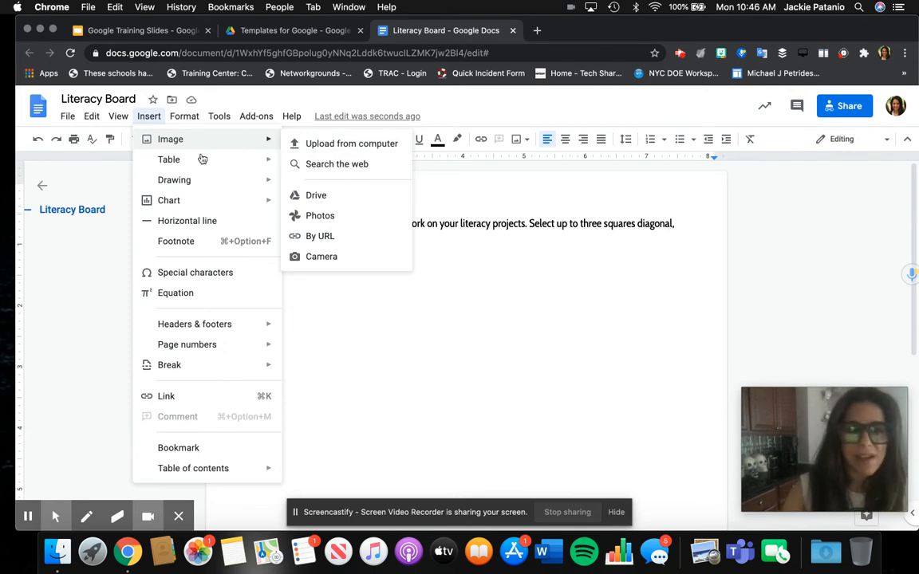
mouse_move(184, 185)
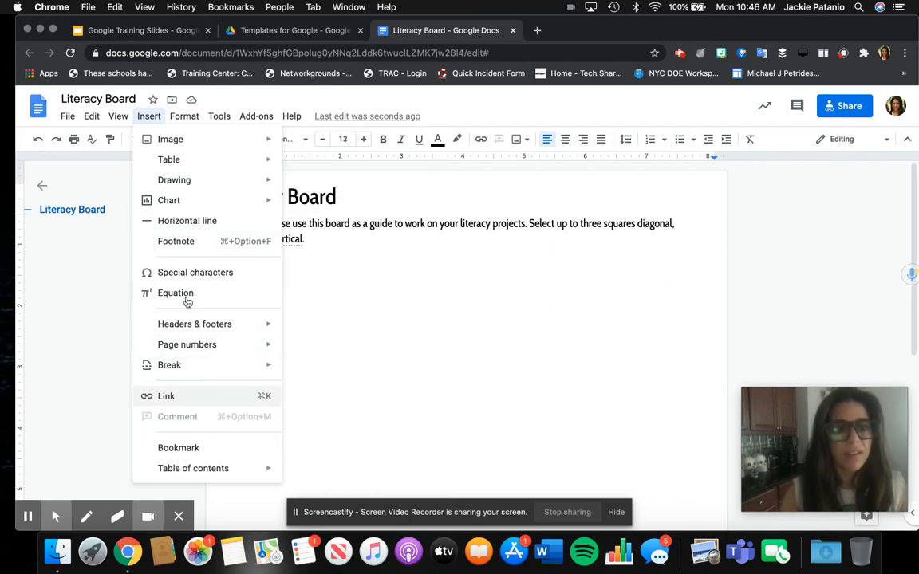
mouse_move(190, 165)
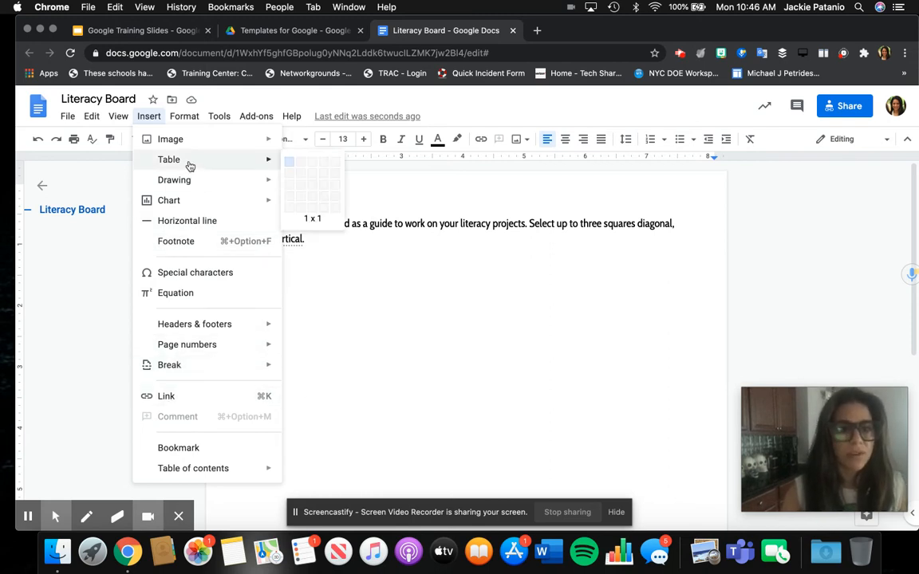
left_click(312, 187)
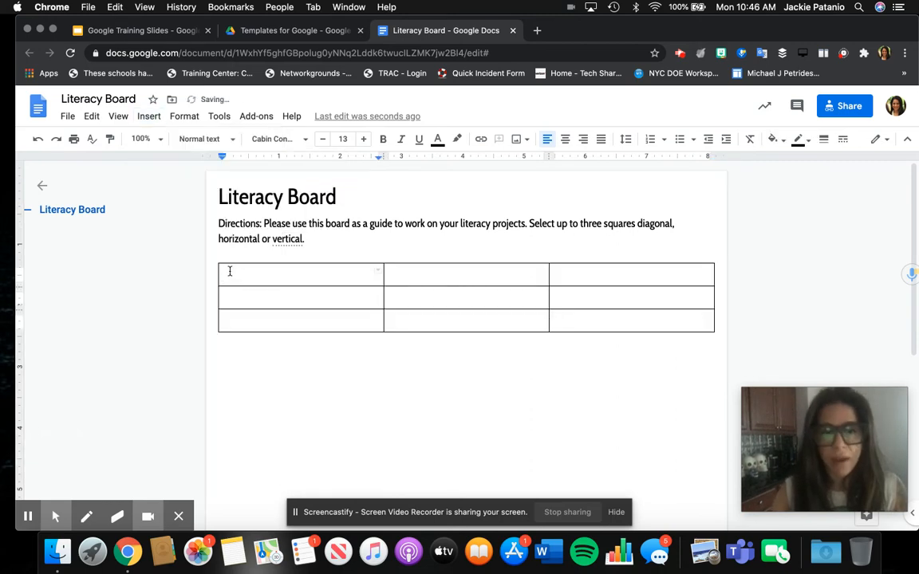
Step: Select the new table's cells and open the Table properties dialog
left_click_drag(227, 272, 595, 322)
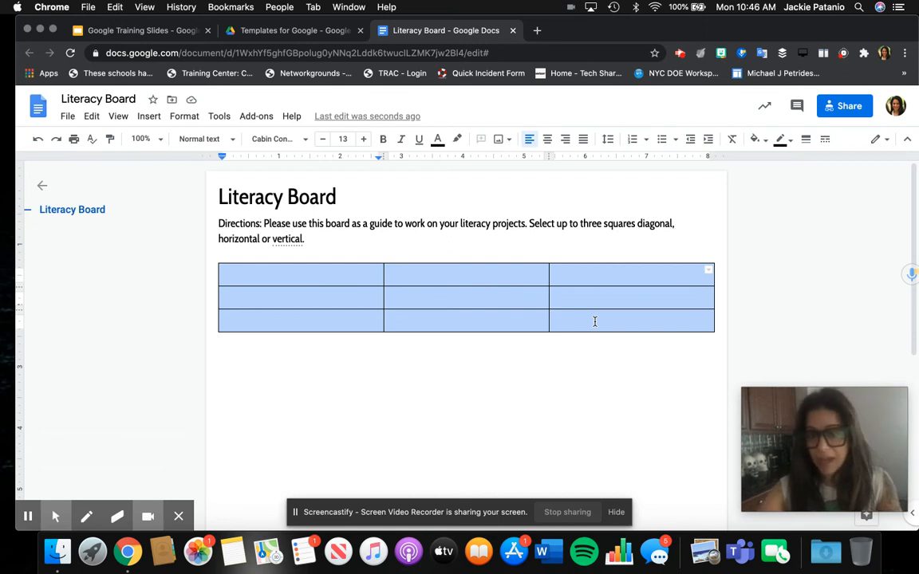
right_click(595, 323)
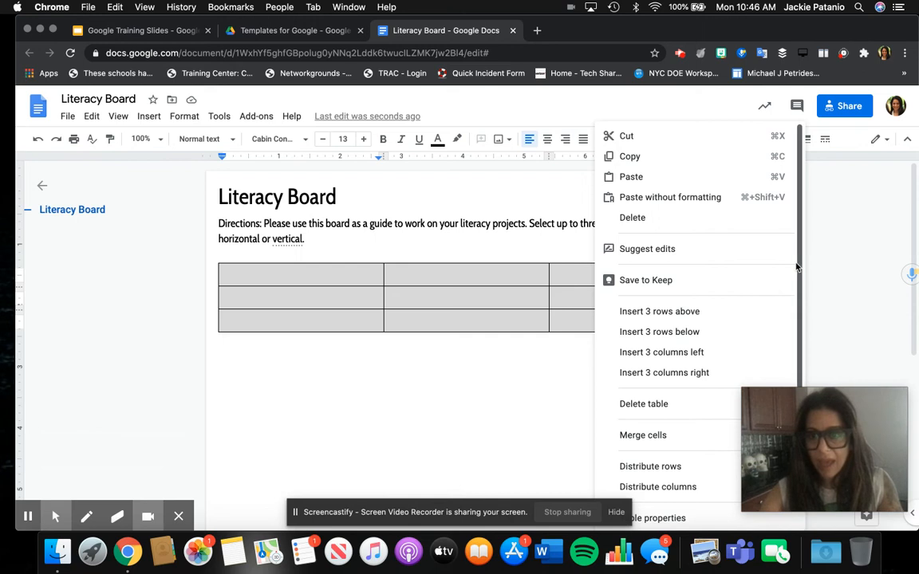
left_click_drag(796, 267, 800, 359)
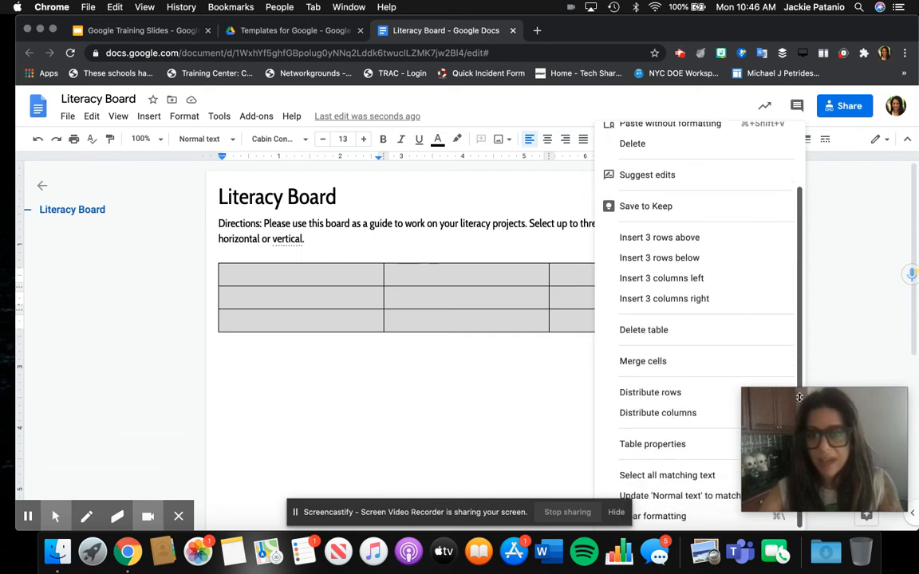
left_click(664, 446)
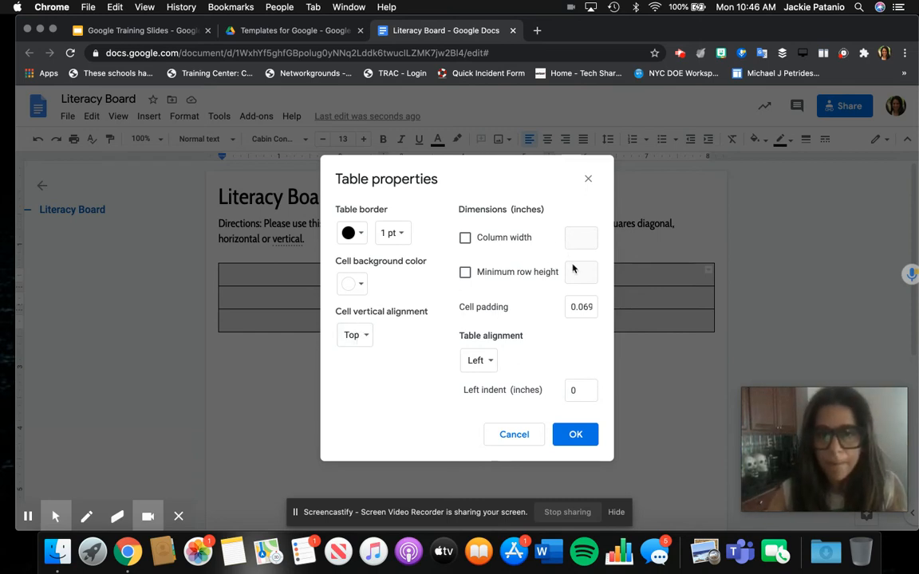
Step: Give the table rows a 2-inch minimum height, keeping the table left-aligned
left_click(499, 272)
left_click(574, 273)
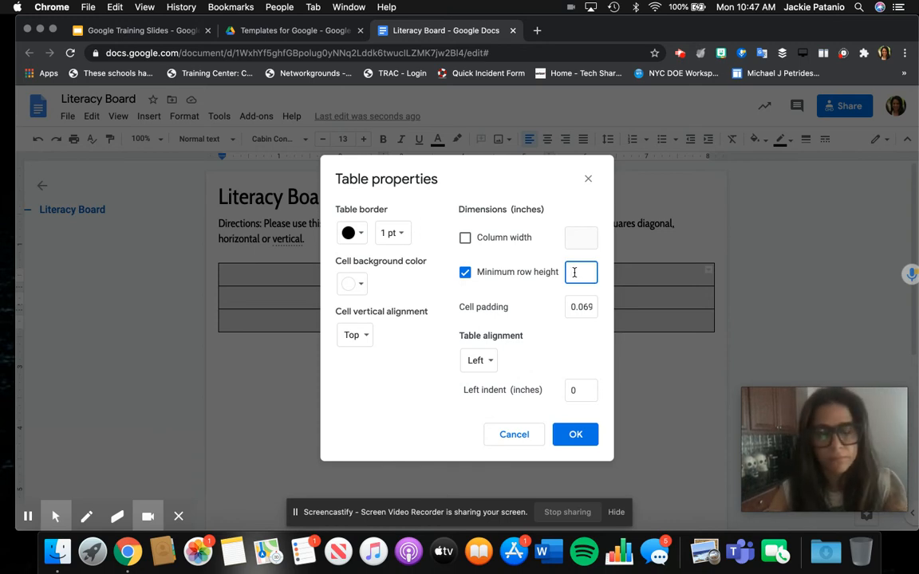
type("2")
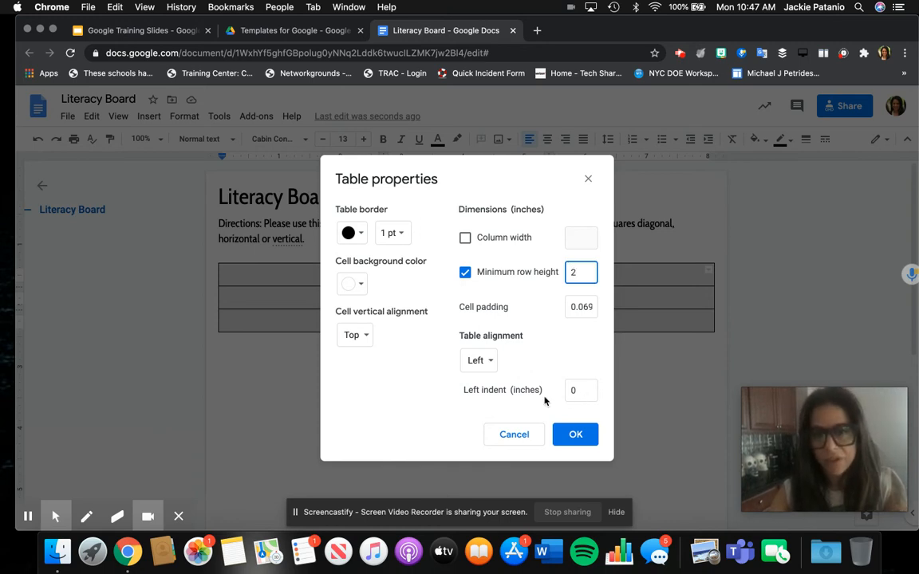
left_click(489, 363)
left_click(488, 362)
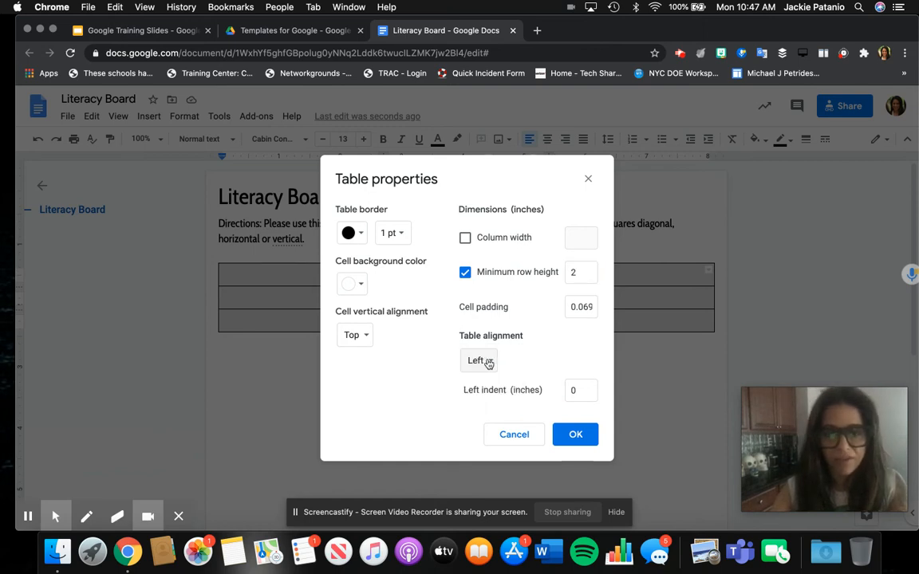
left_click(560, 431)
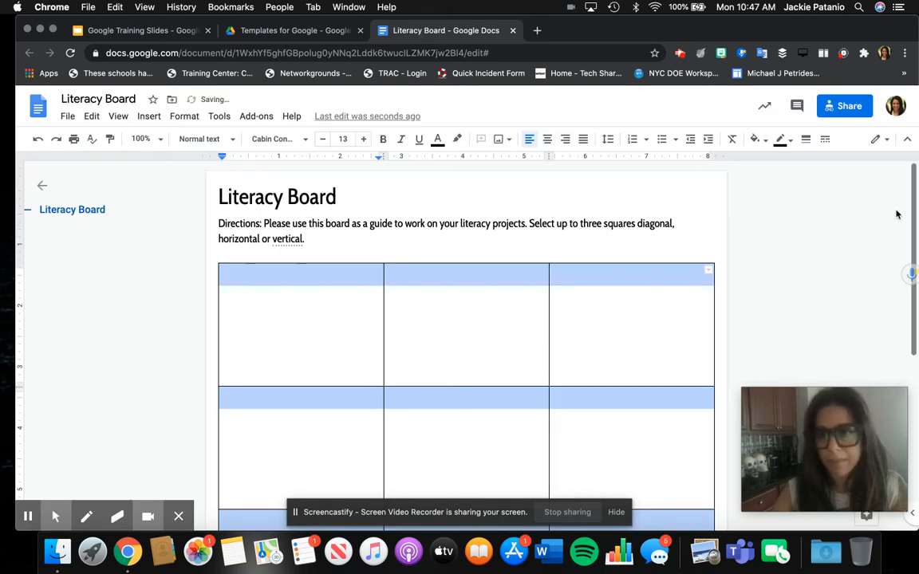
Step: Type a centred 'Free Choice' in the middle cell and add an empty line below it
left_click_drag(916, 177, 915, 231)
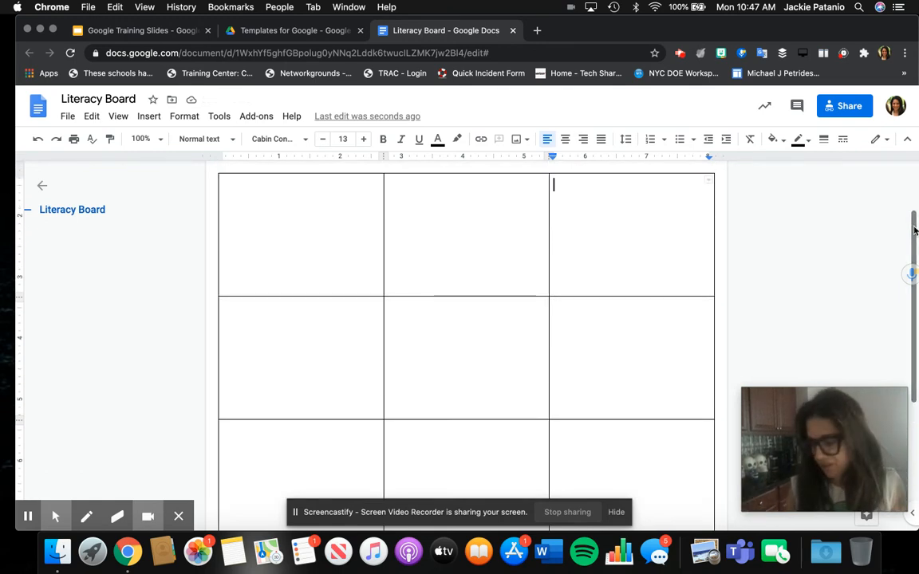
scroll(427, 386, "up", 2)
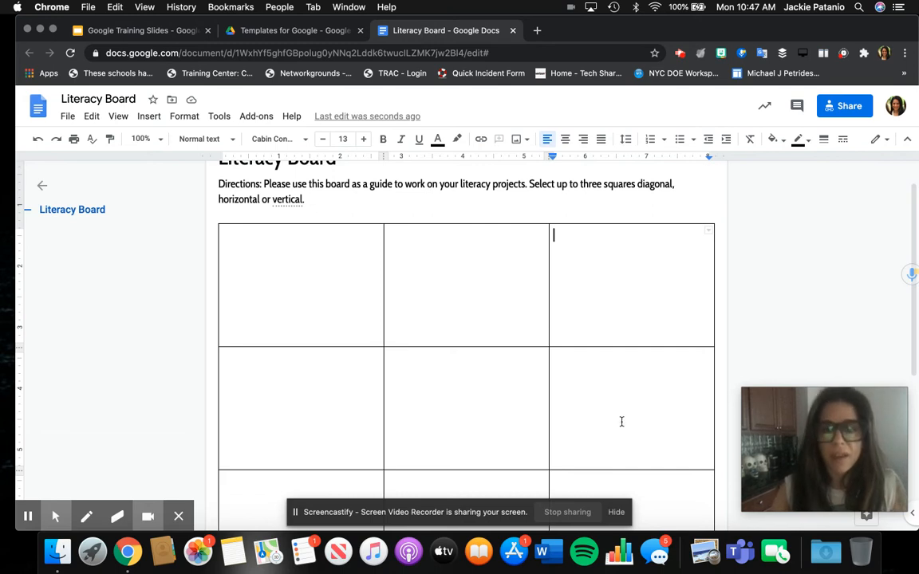
left_click(453, 422)
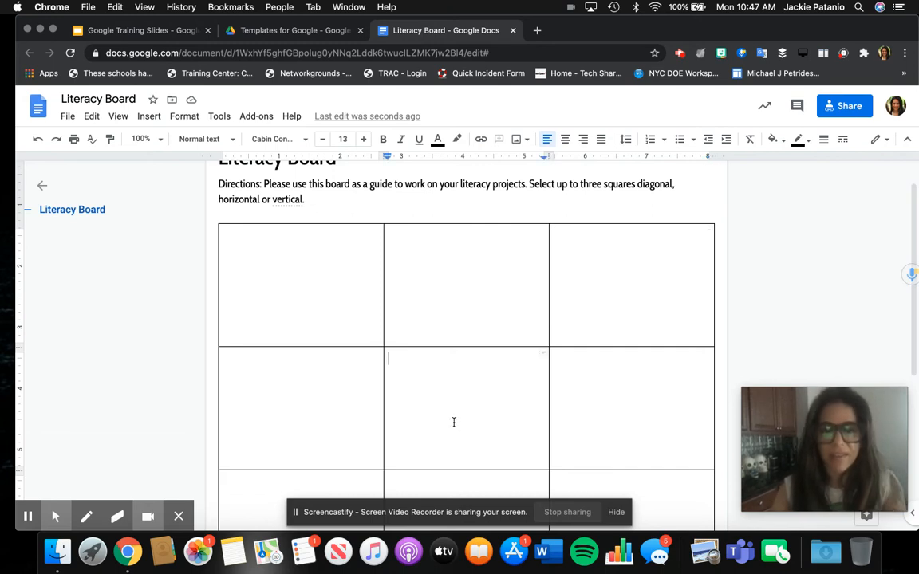
left_click(566, 140)
type("Free Choice")
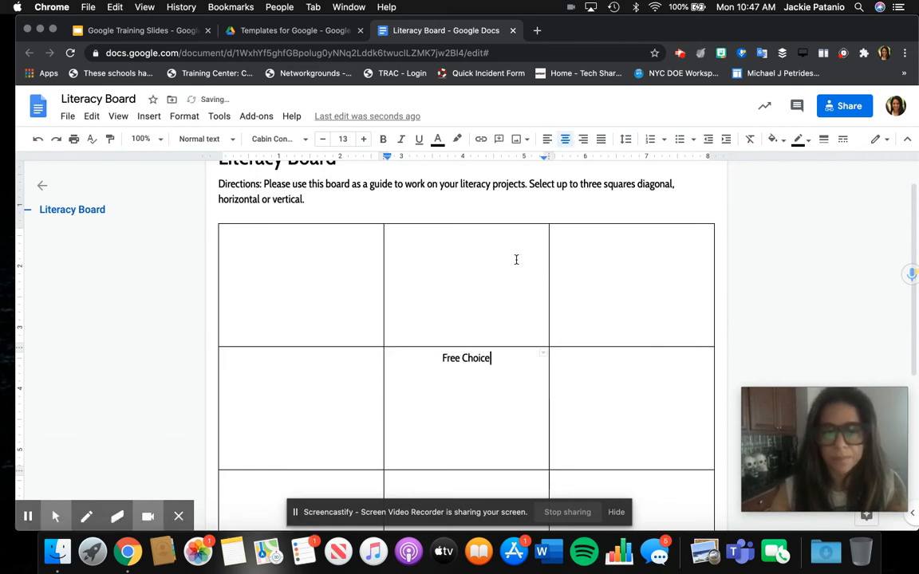
key("Return")
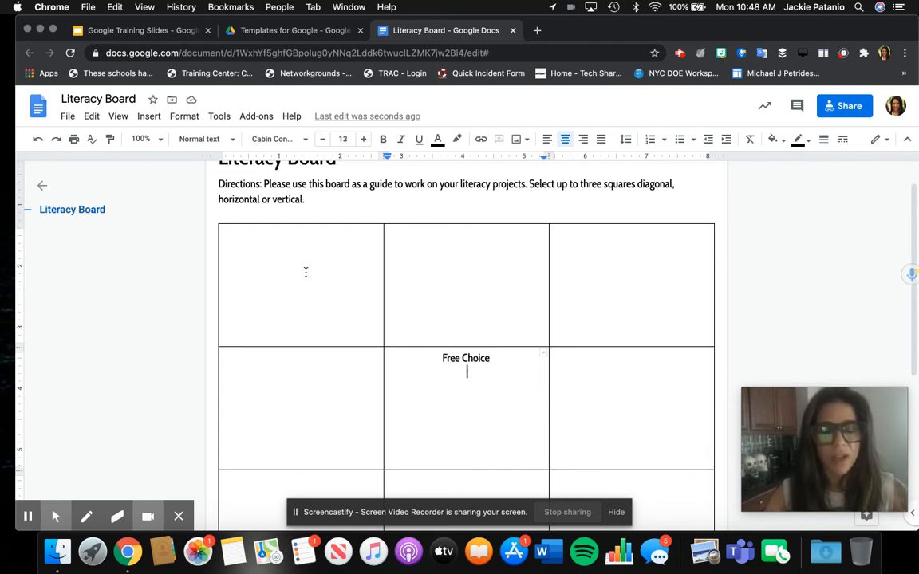
Step: Insert the chalkboard 'choice' image from a web search for 'Choice' under Free Choice in the centre cell
left_click(152, 117)
mouse_move(159, 138)
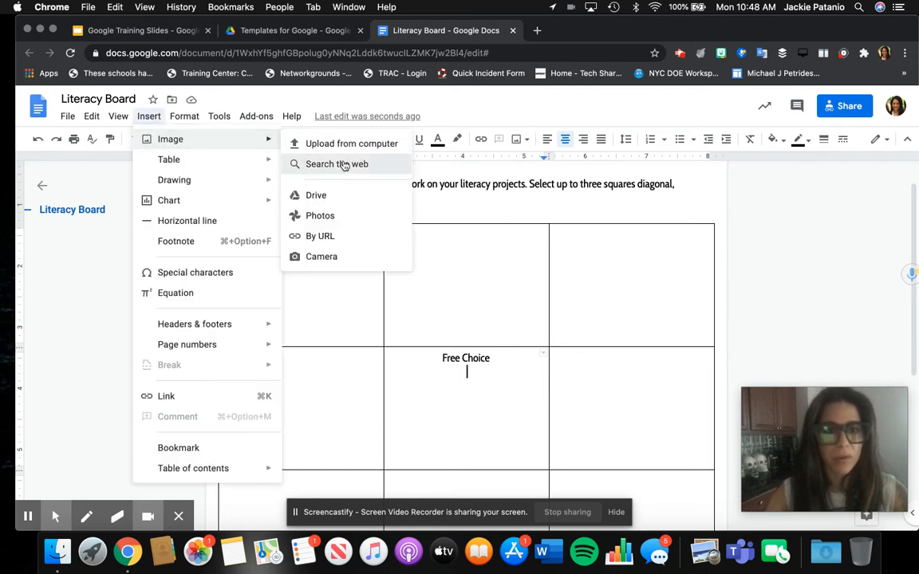
left_click(344, 165)
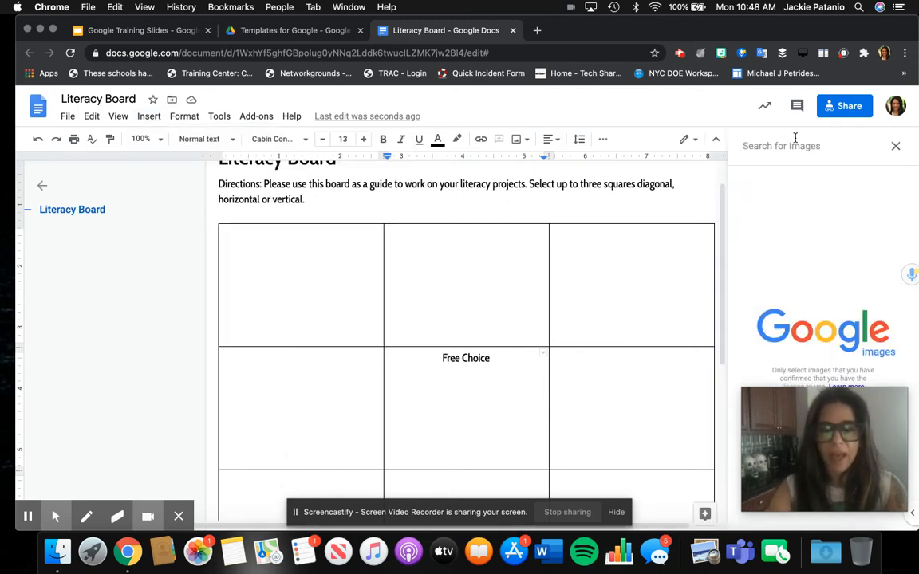
type("Choice")
key("Return")
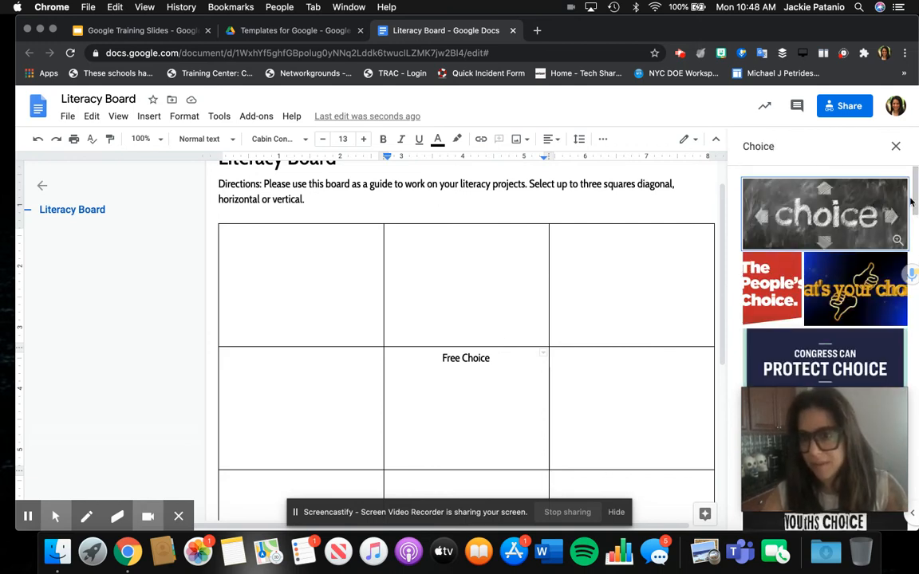
left_click(839, 212)
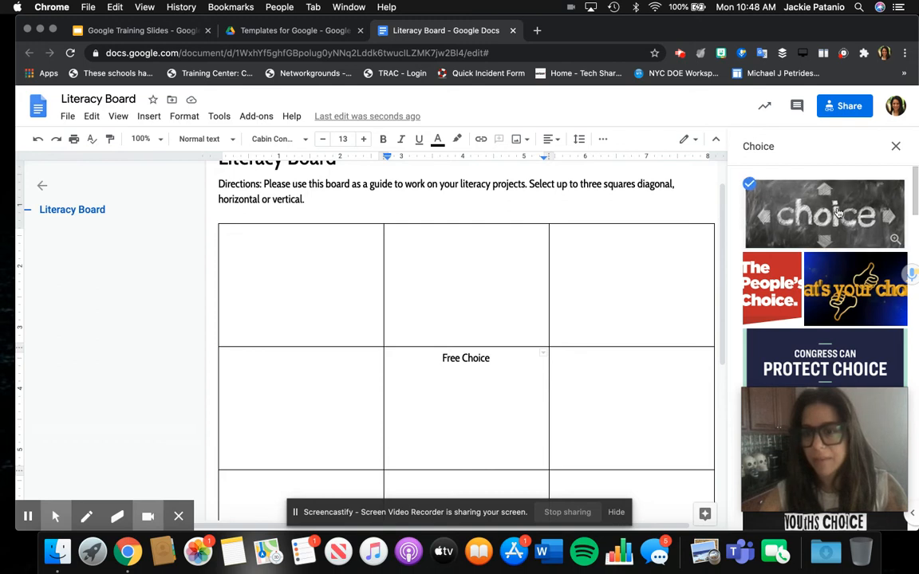
left_click(887, 518)
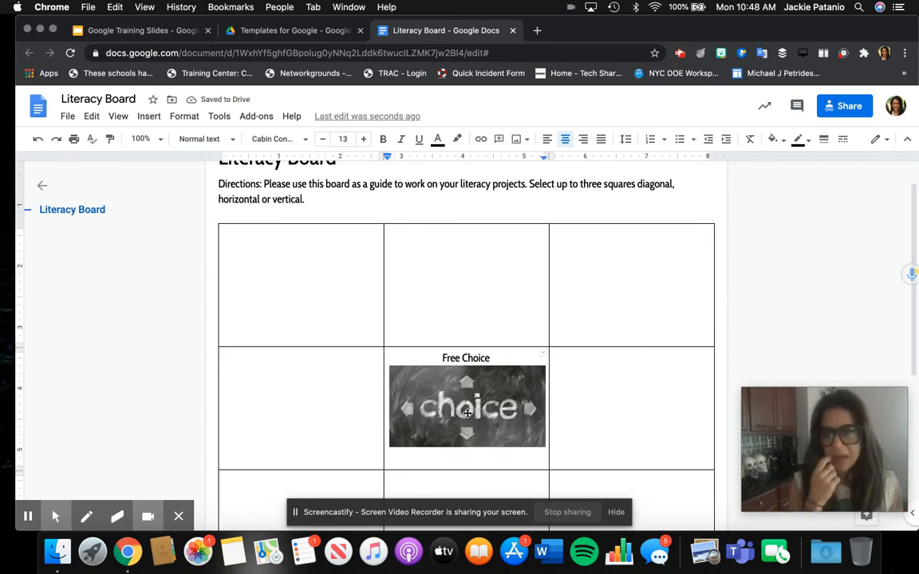
left_click(469, 415)
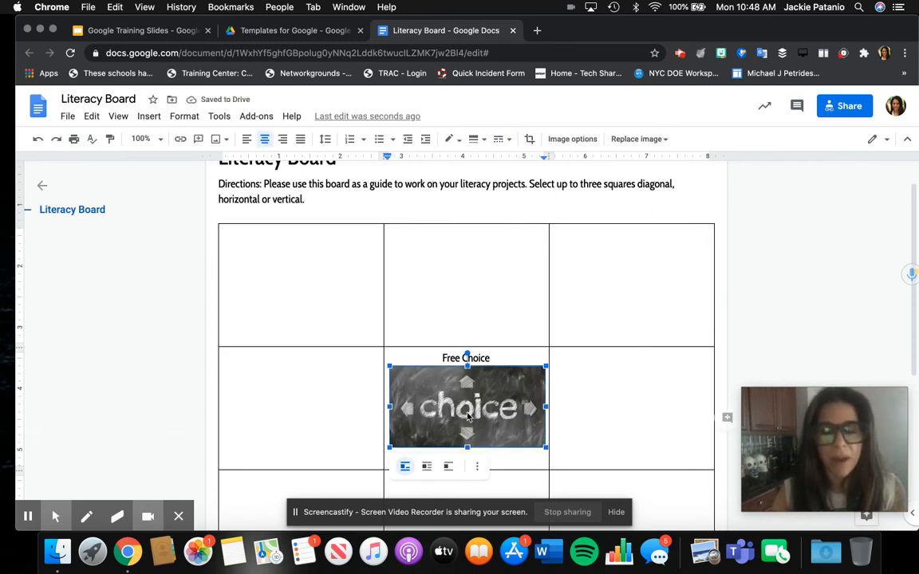
Step: Give the choice image the alt text title 'Choice Image'
right_click(469, 411)
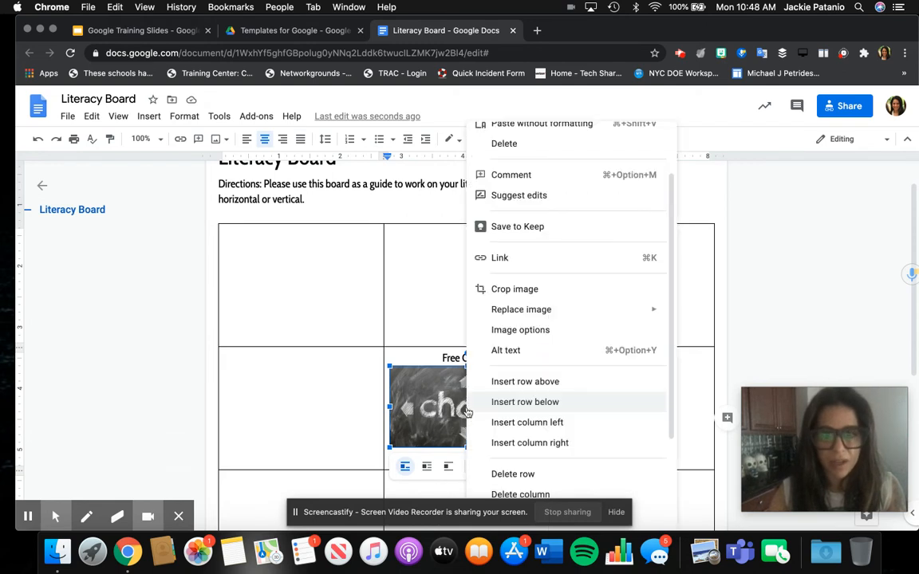
left_click(508, 352)
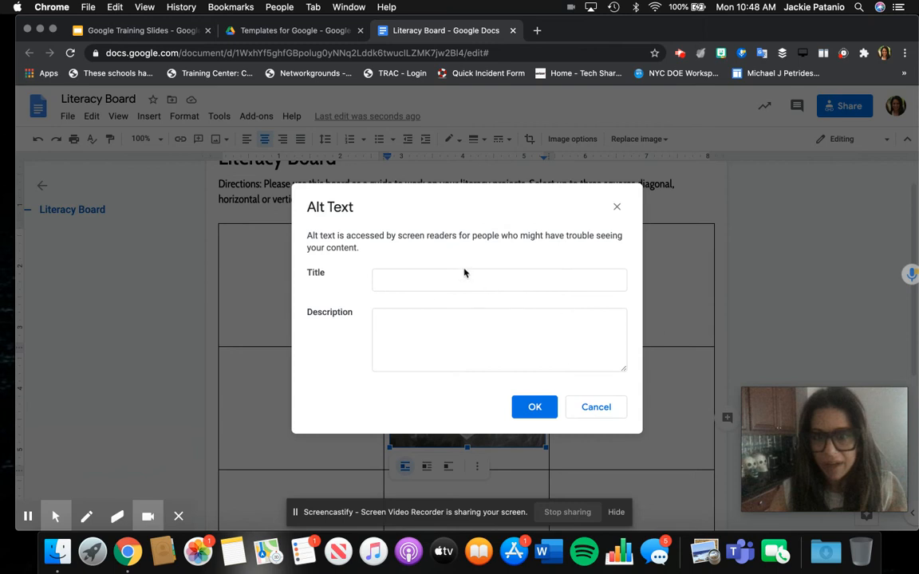
left_click(464, 279)
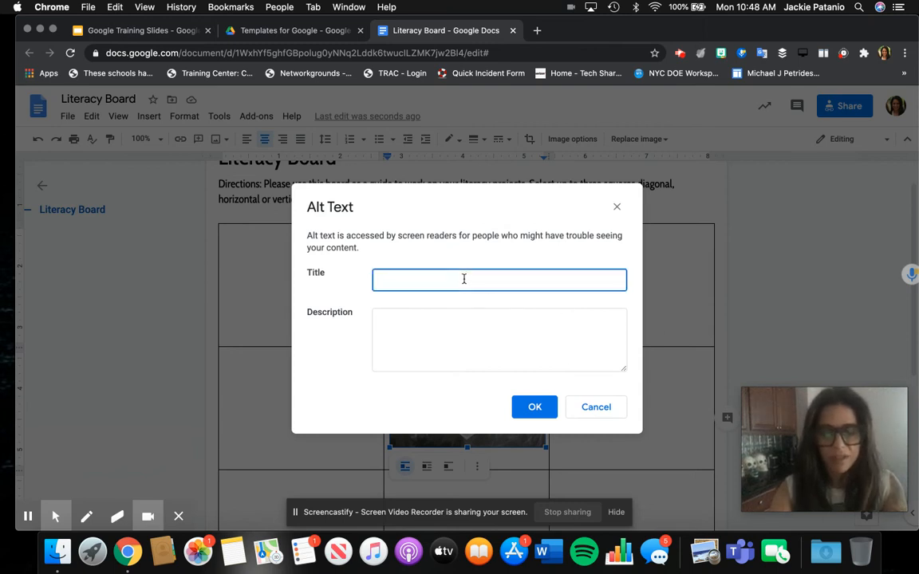
type("Choice Image")
key("Tab")
Step: Add the description 'This image is a blackboard with arrows that says choice. It is decorative.'
type("This ima")
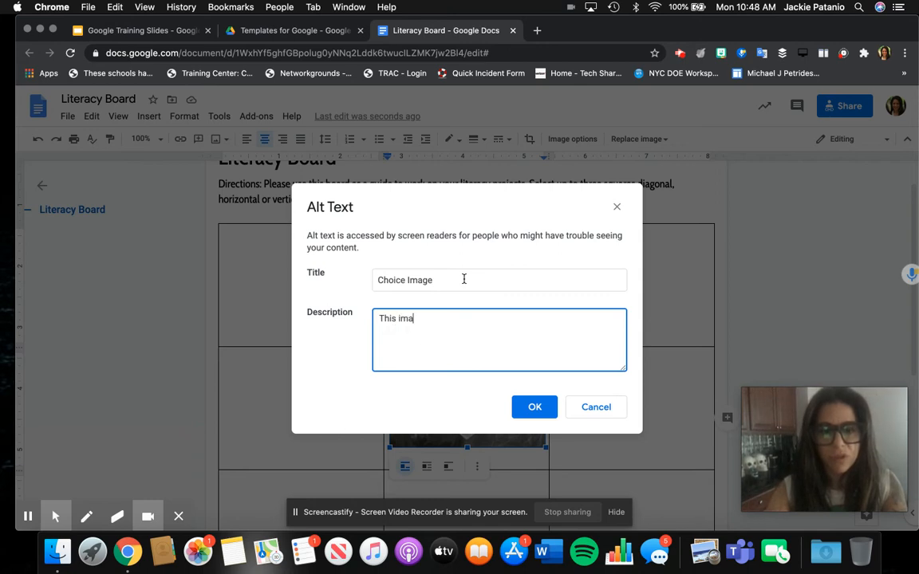
type("ge is a balckboard with arros")
key("BackSpace")
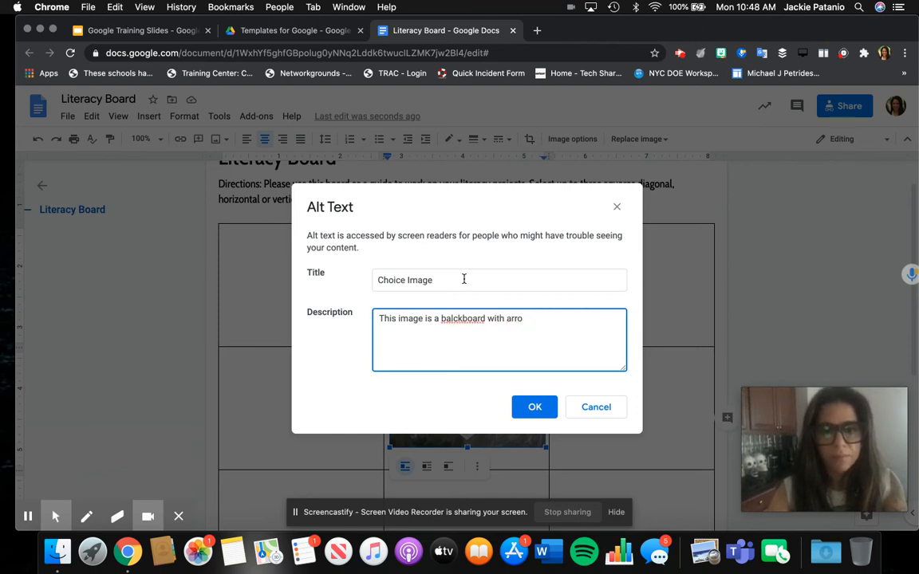
type("ows that")
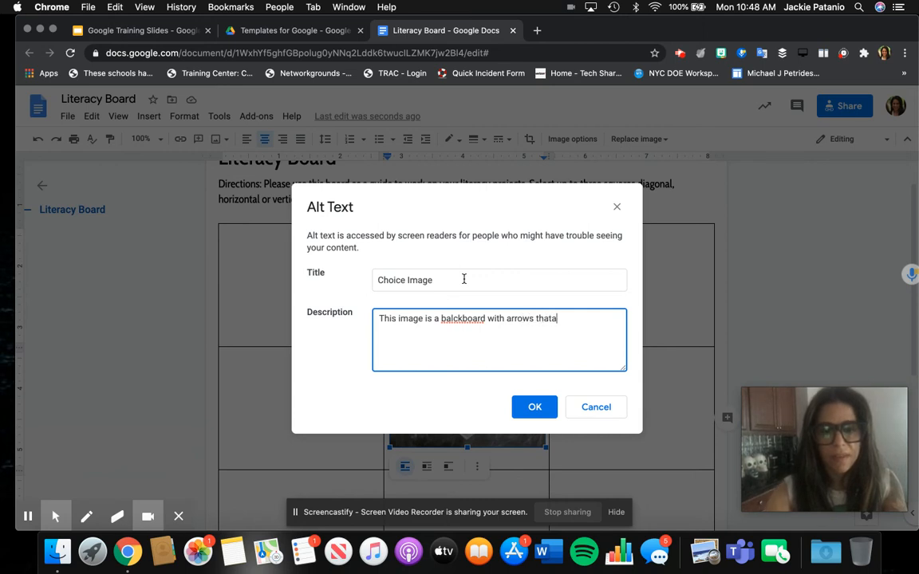
type(" says choice")
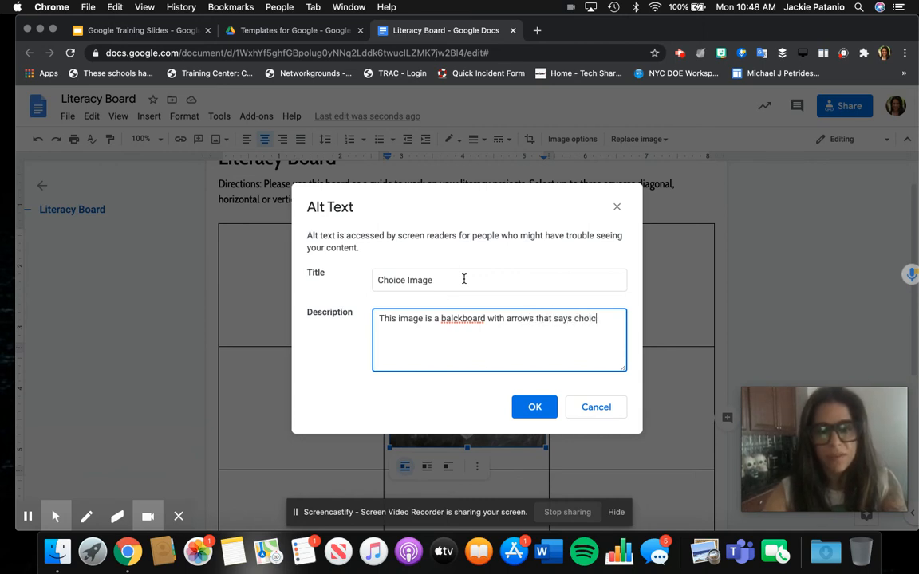
right_click(468, 318)
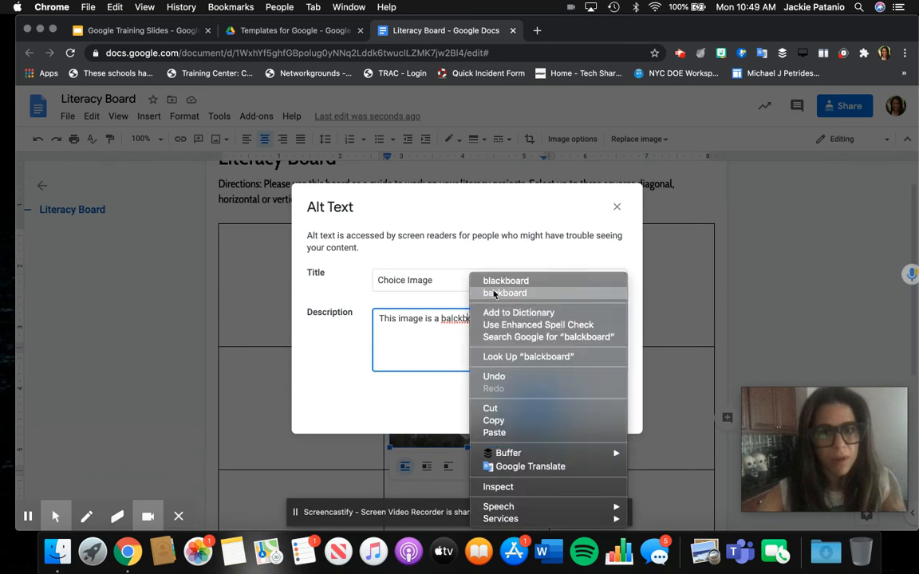
left_click(573, 337)
left_click(606, 320)
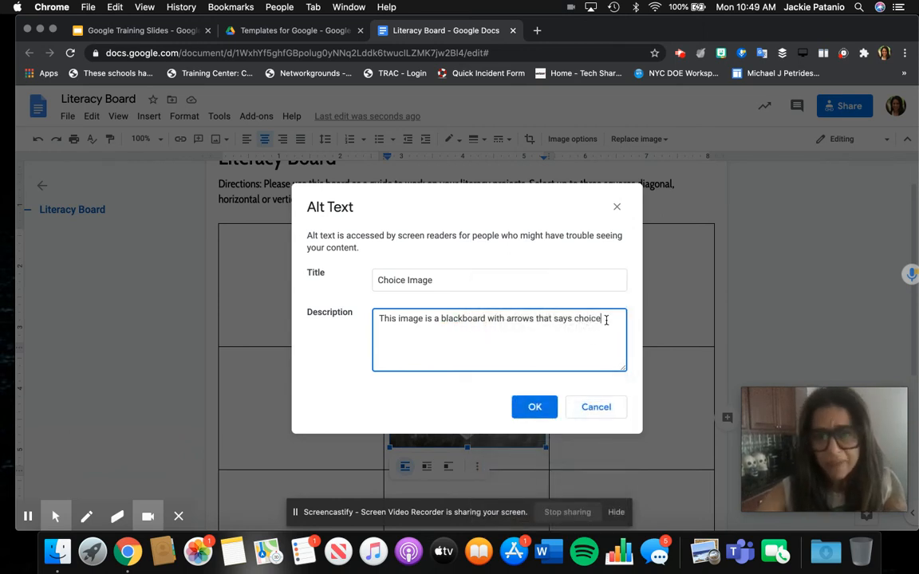
type(".")
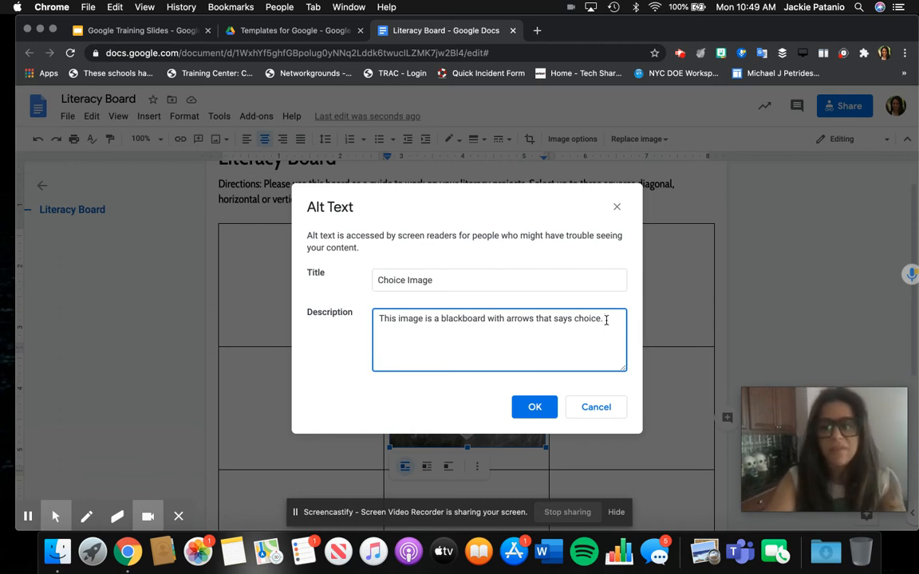
type(" It is de")
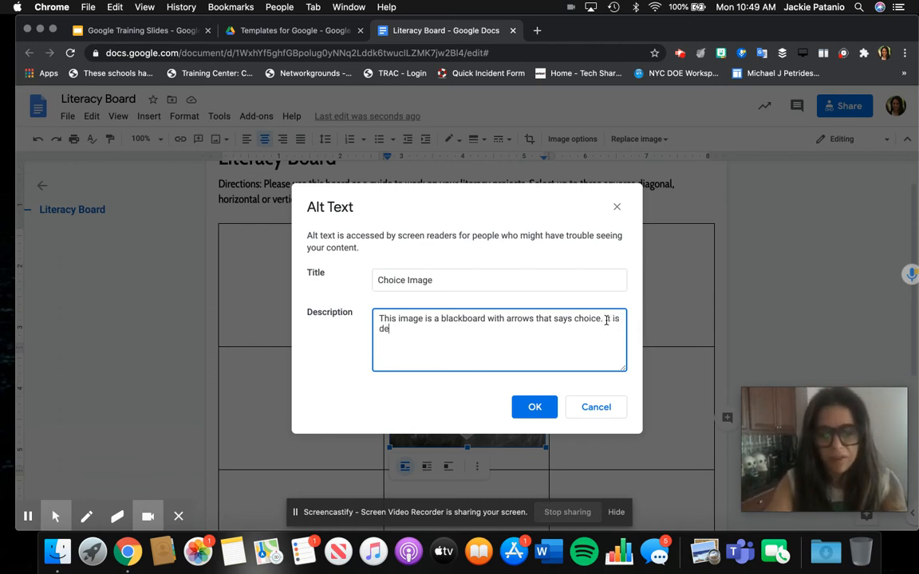
type("corative.")
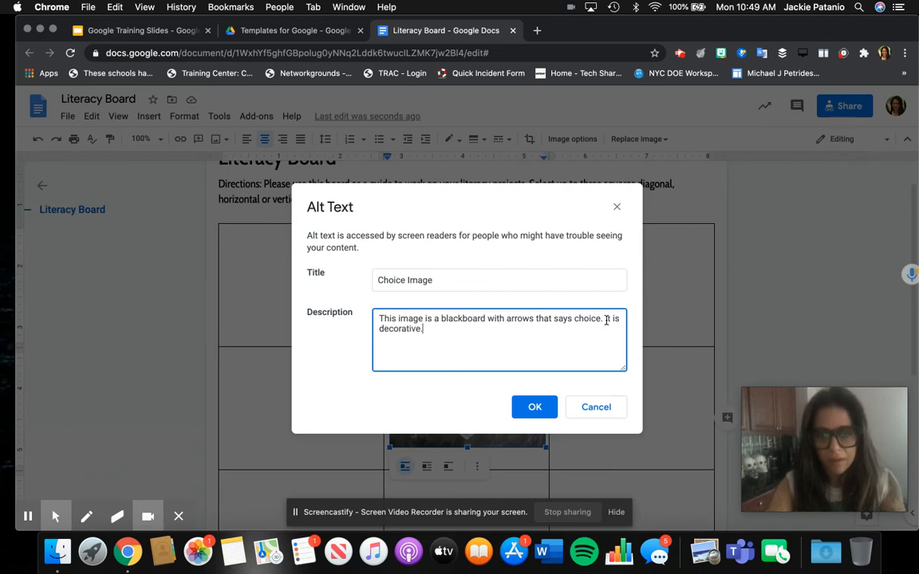
left_click(534, 409)
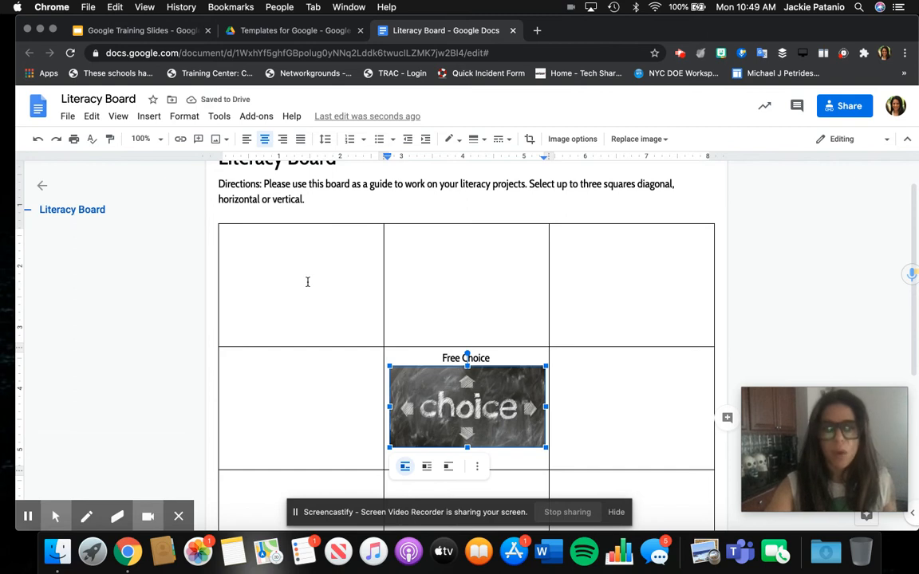
Step: Type 'Choice 1:' in the top-left cell, with 'Use the Book Review form to submit your feedback for other students' beneath it
left_click(307, 281)
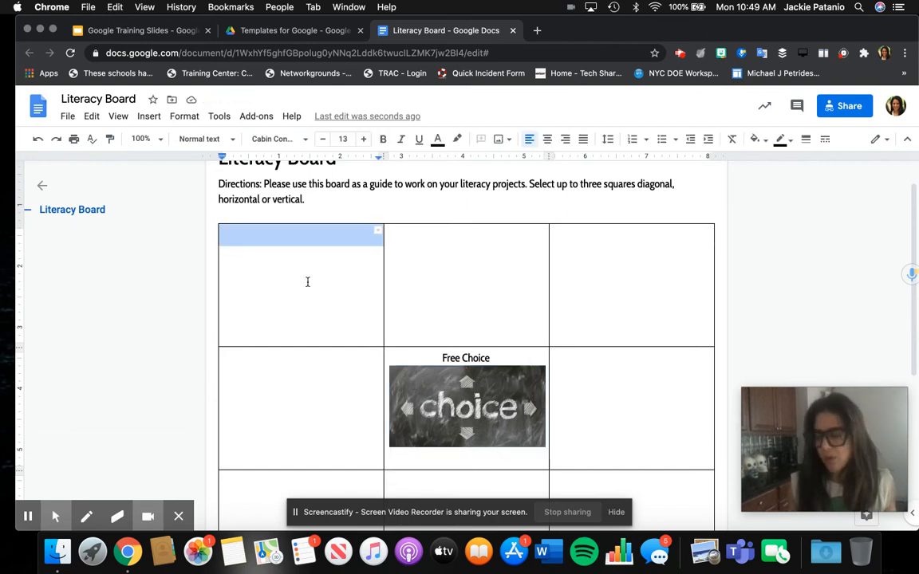
left_click(281, 240)
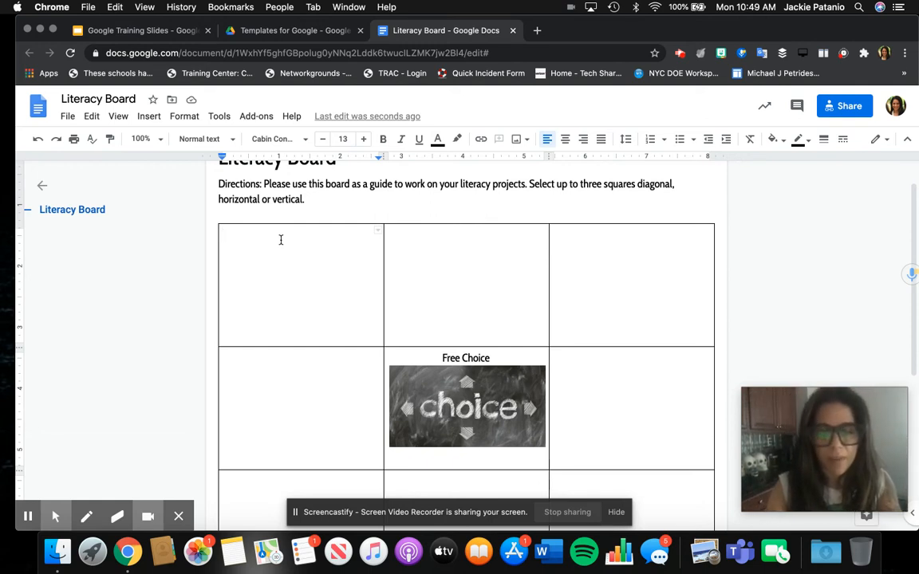
type("CHoice")
key("BackSpace")
key("BackSpace")
key("BackSpace")
key("BackSpace")
key("BackSpace")
key("BackSpace")
type("hoice 1:")
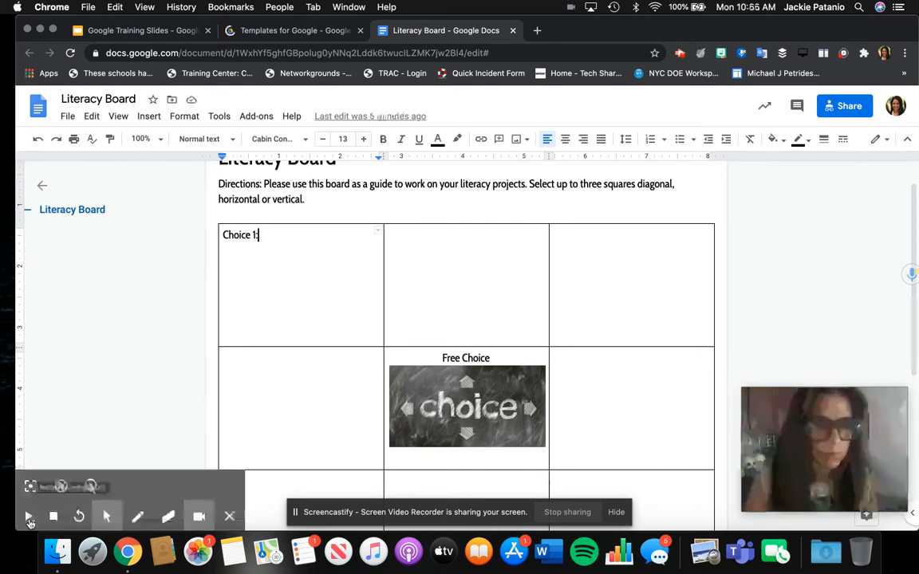
left_click(28, 517)
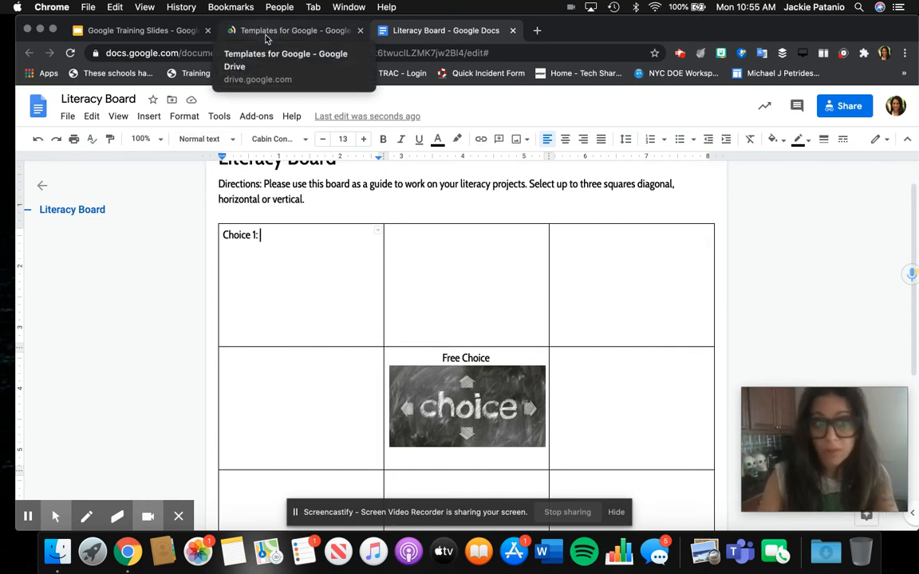
key("Return")
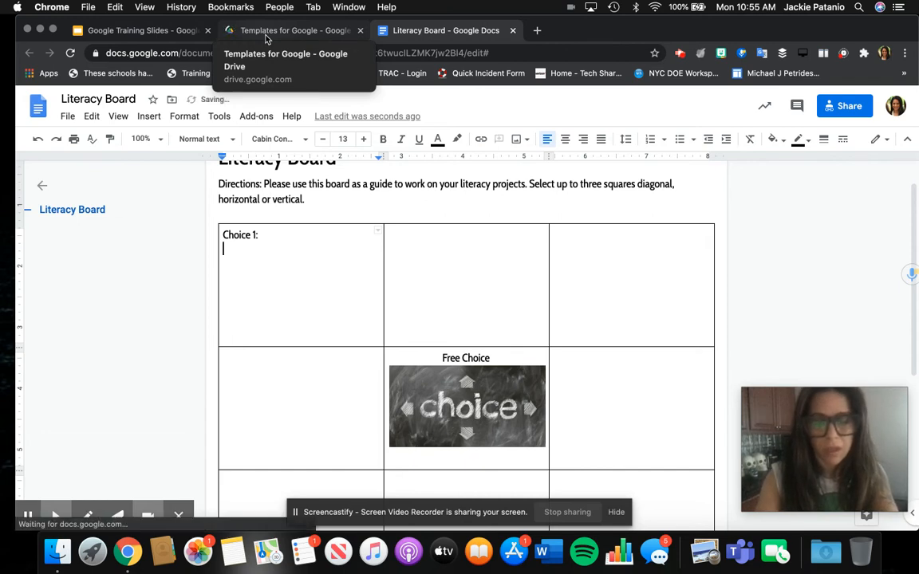
type("Use the Book")
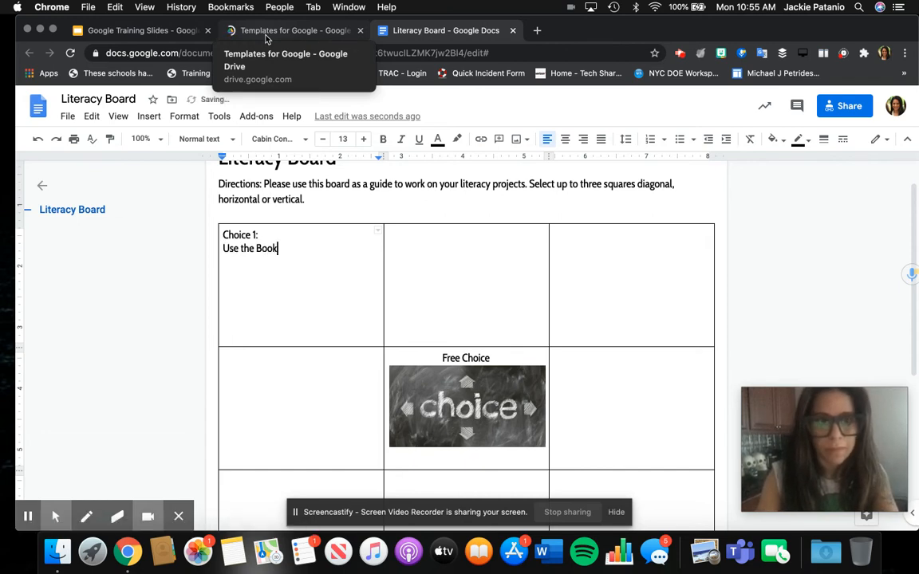
type(" Re")
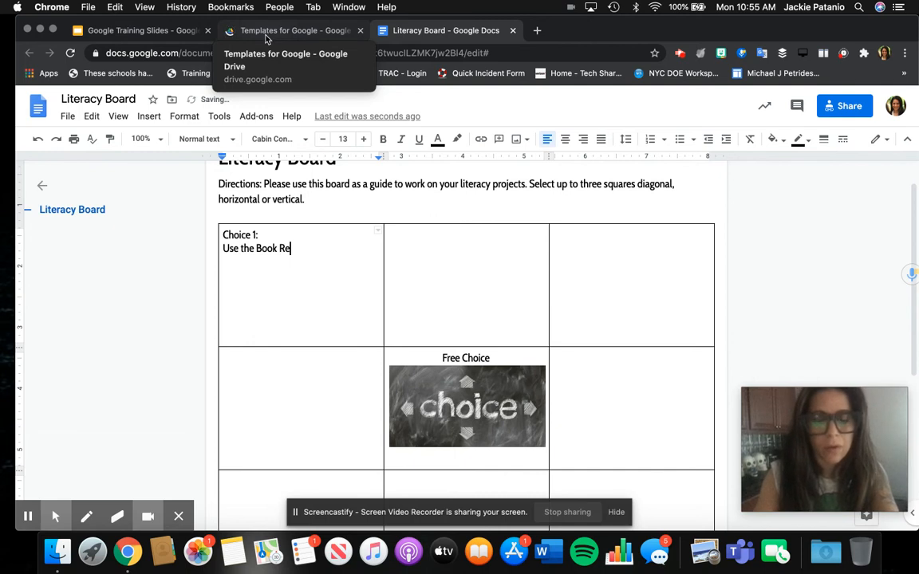
type("view form to sub")
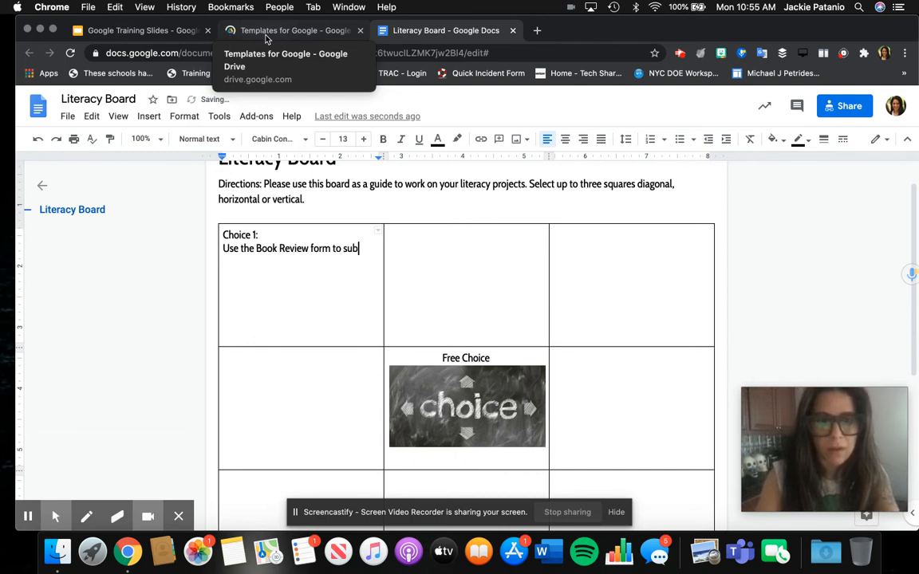
type("mit your f")
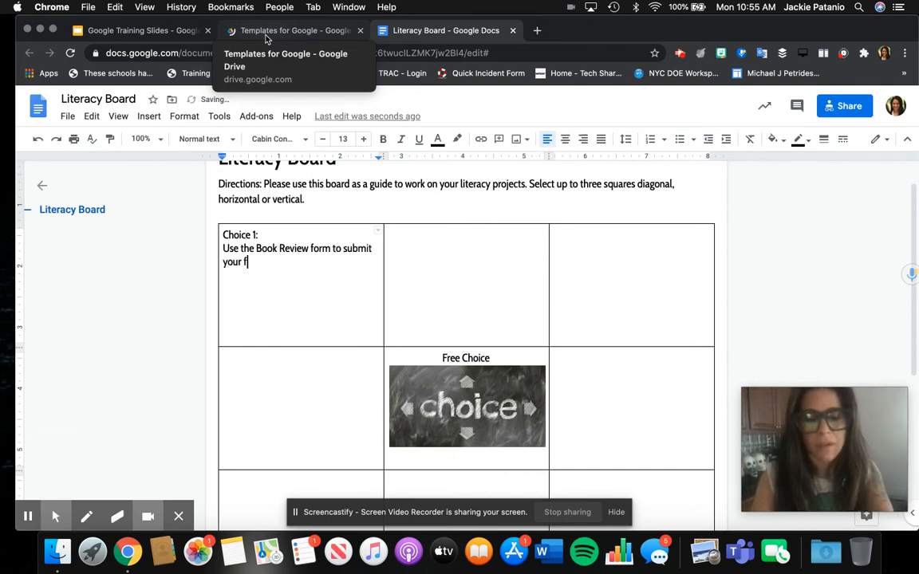
type("eedback for other sutdents")
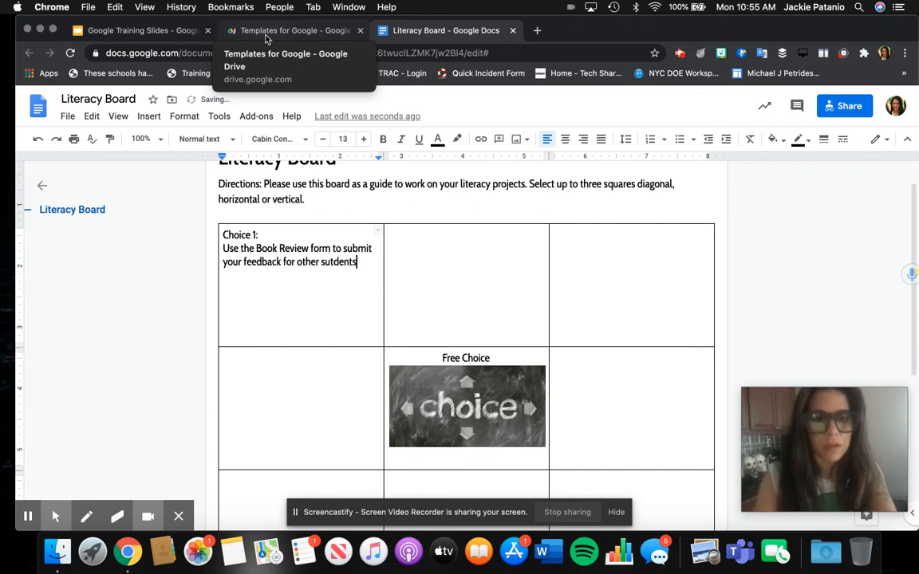
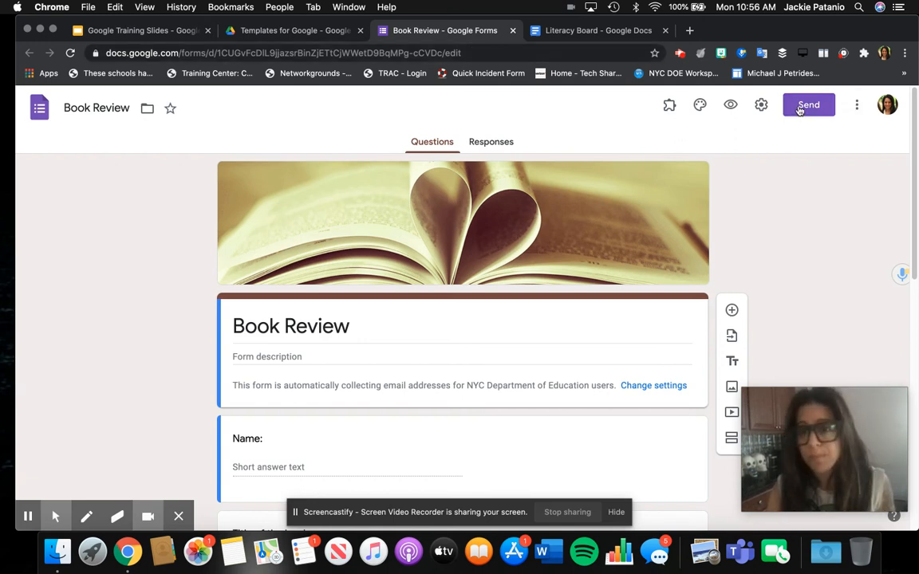
Step: Copy a shortened link to the Book Review form
left_click(807, 106)
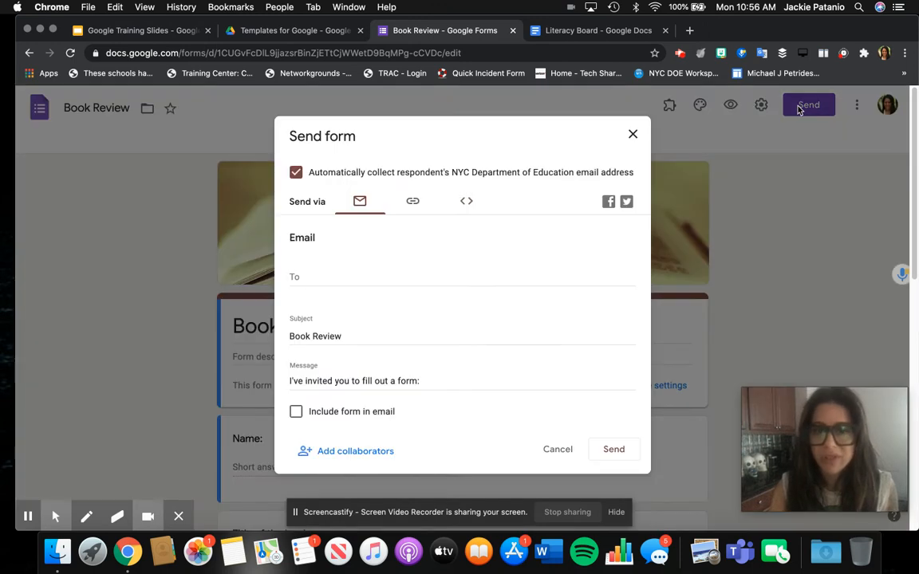
left_click(415, 204)
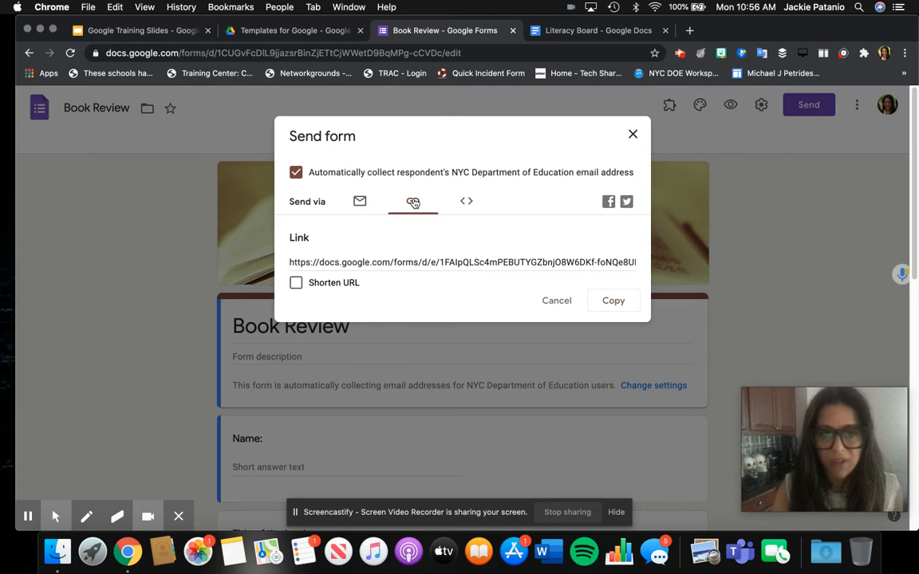
left_click(346, 257)
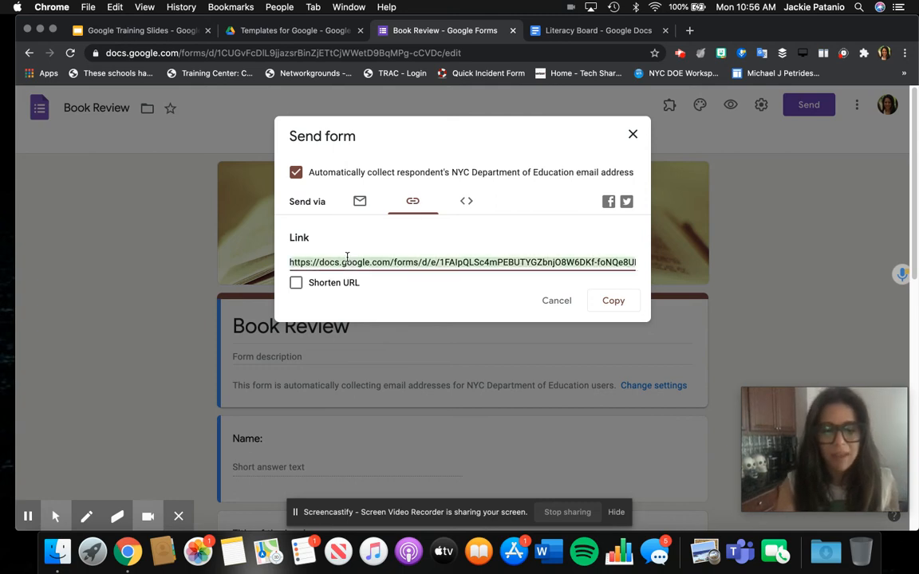
left_click(319, 285)
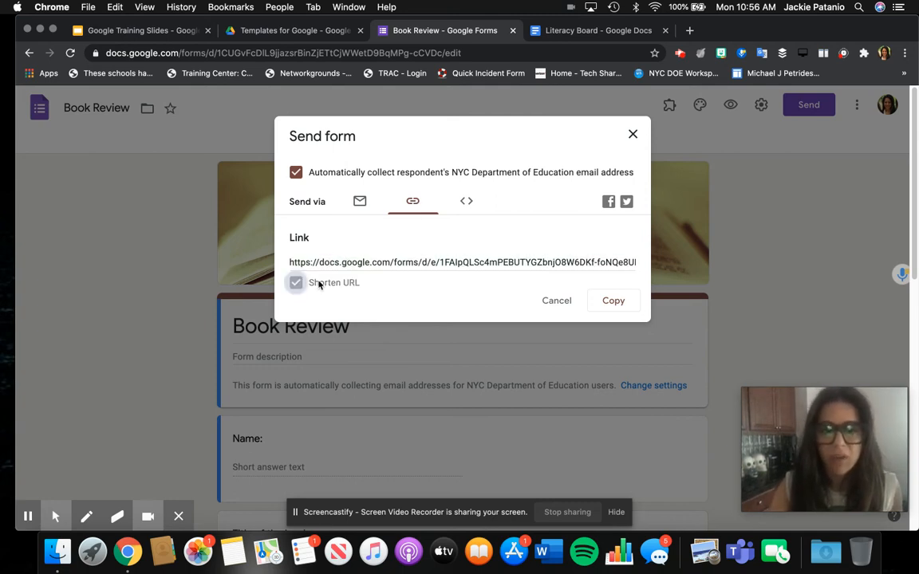
left_click(614, 307)
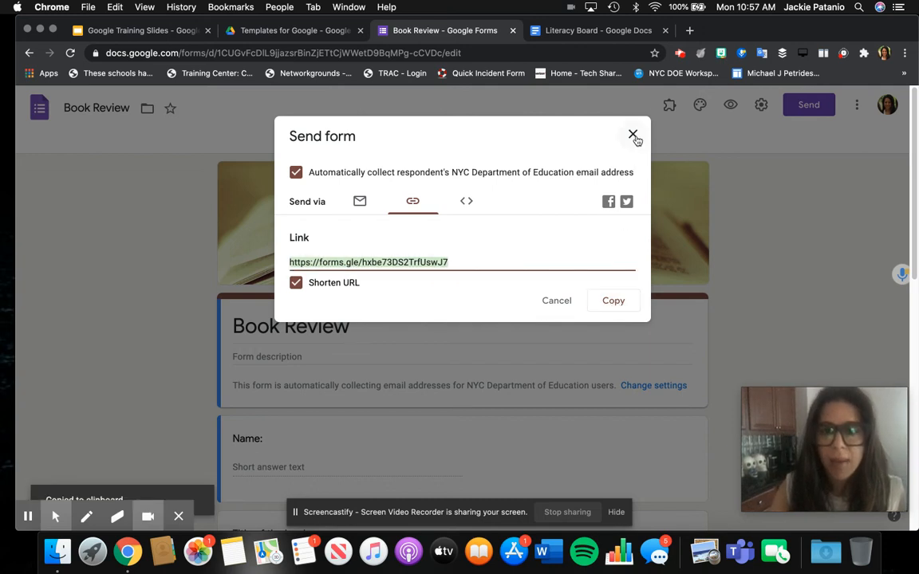
Step: Save the form settings that collect email addresses and restrict responses to NYC DOE users
left_click(634, 136)
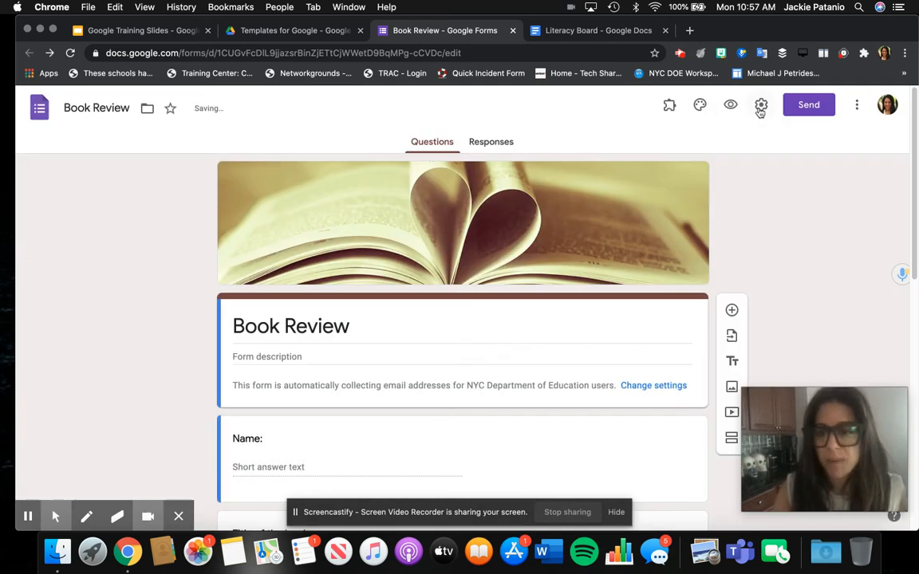
left_click(760, 107)
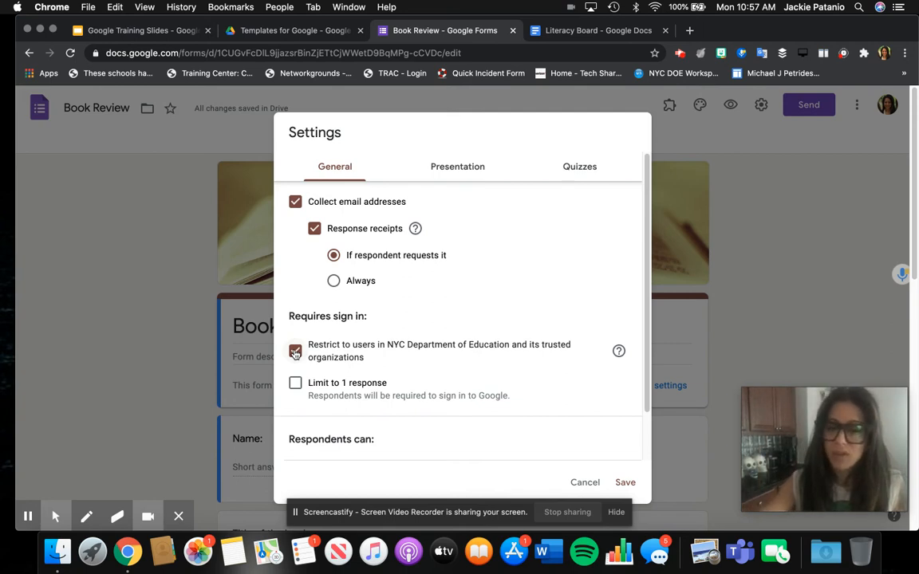
left_click(619, 484)
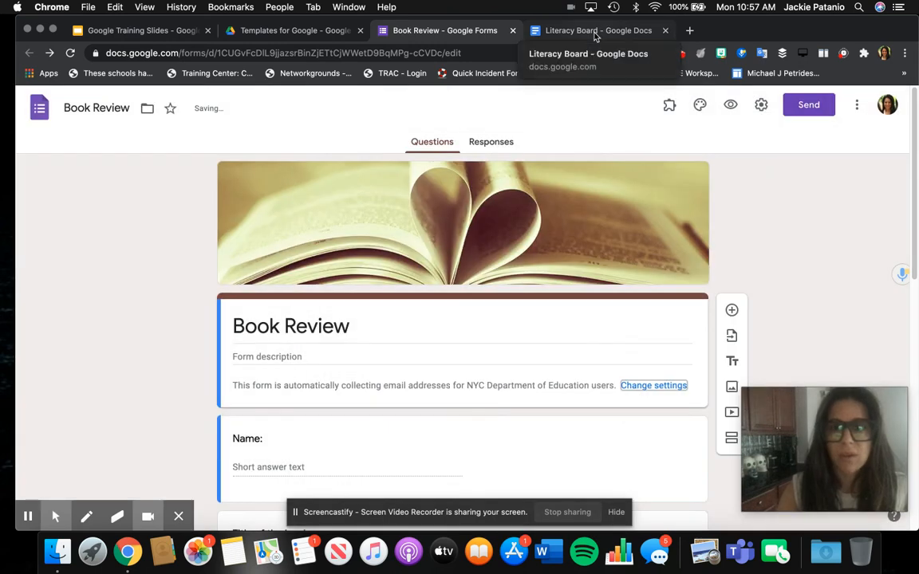
Step: Link 'Use the Book Review form' in Choice 1 to the form's forms.gle short URL
left_click(594, 32)
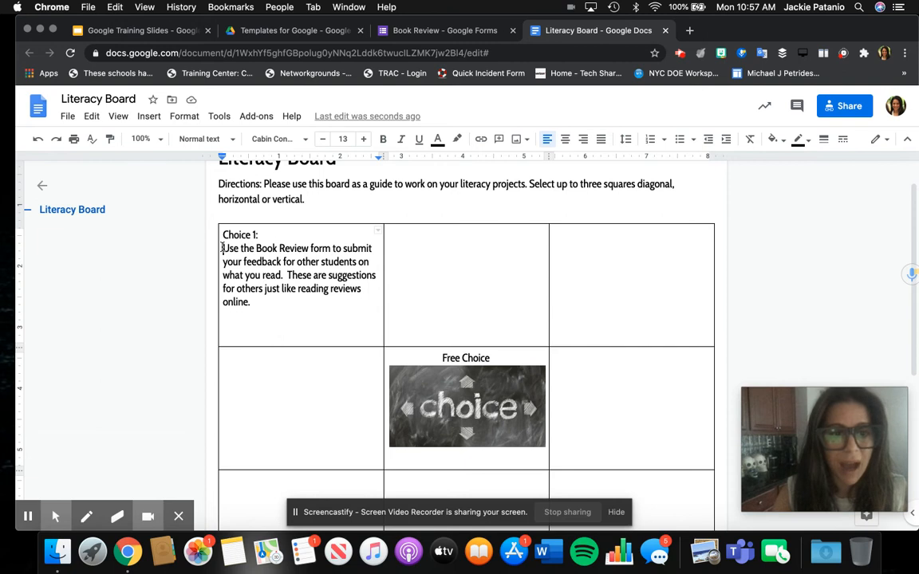
left_click_drag(223, 248, 332, 248)
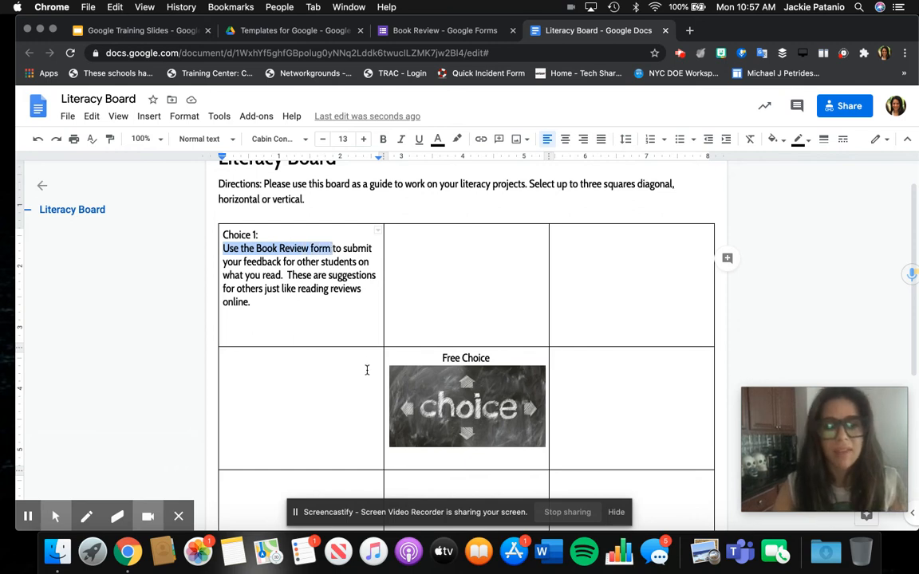
left_click(482, 142)
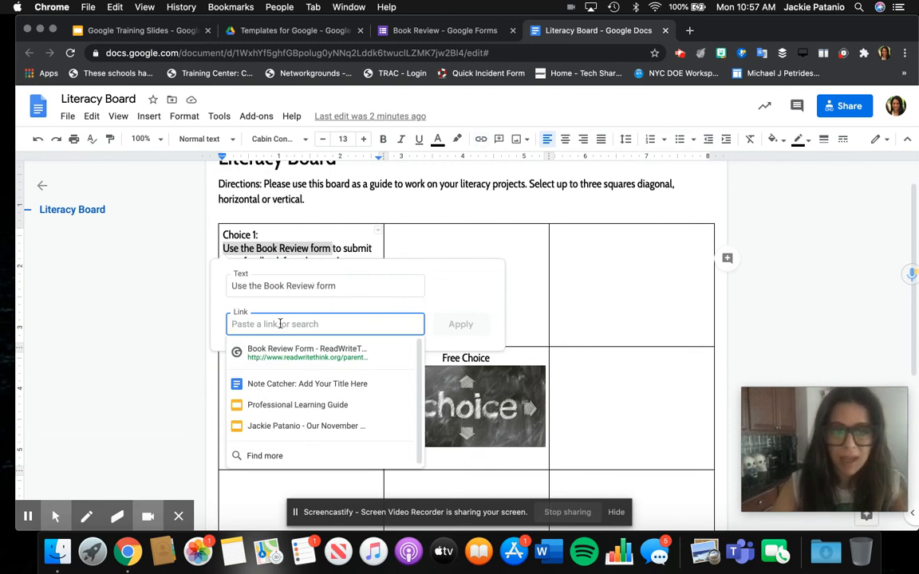
key("super+v")
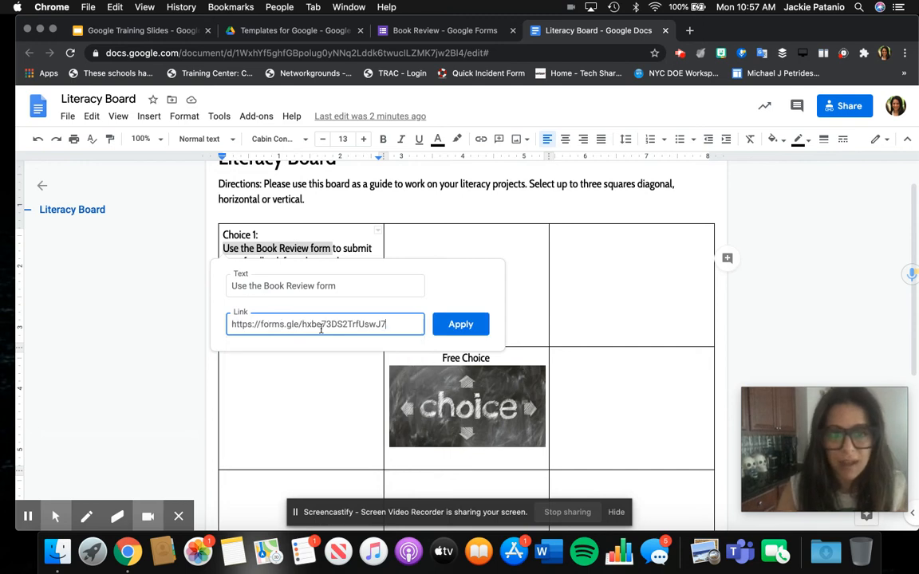
left_click(474, 323)
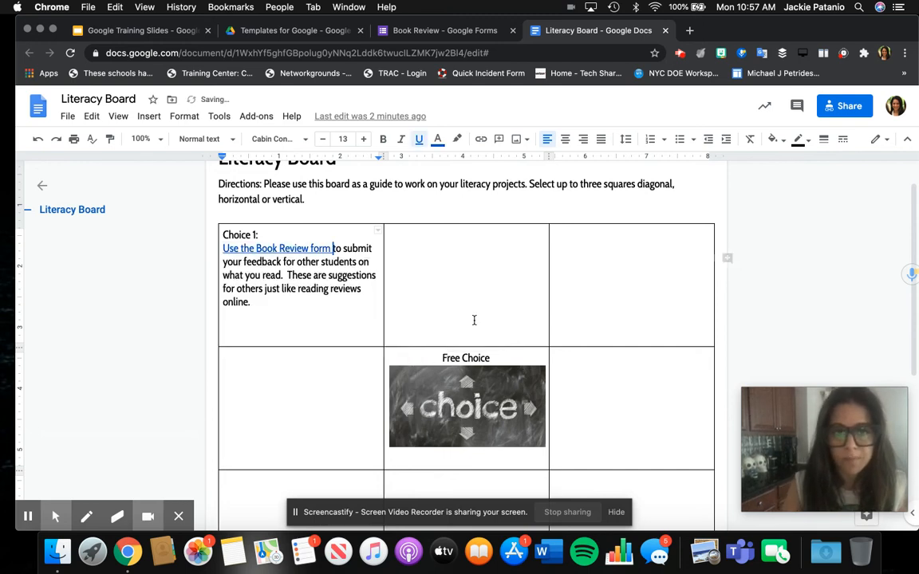
left_click(301, 317)
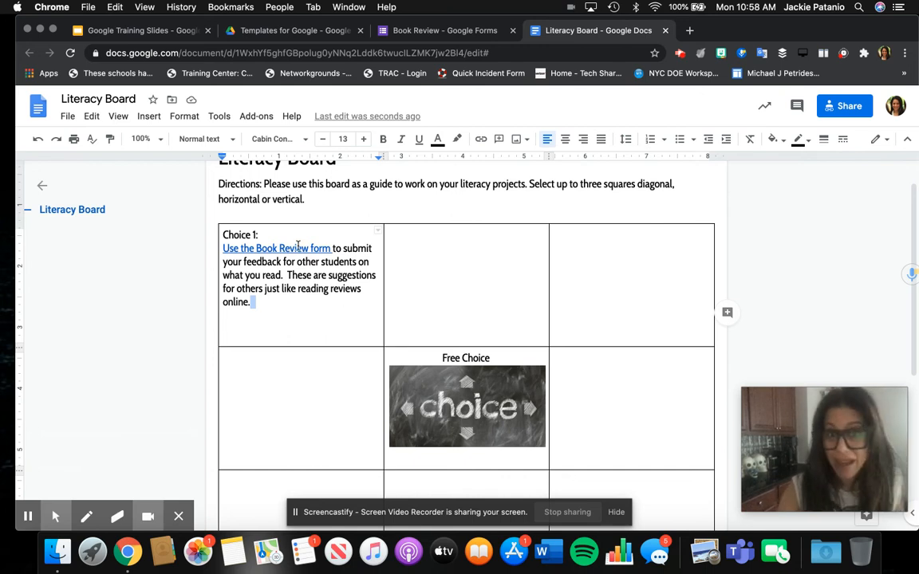
left_click(444, 267)
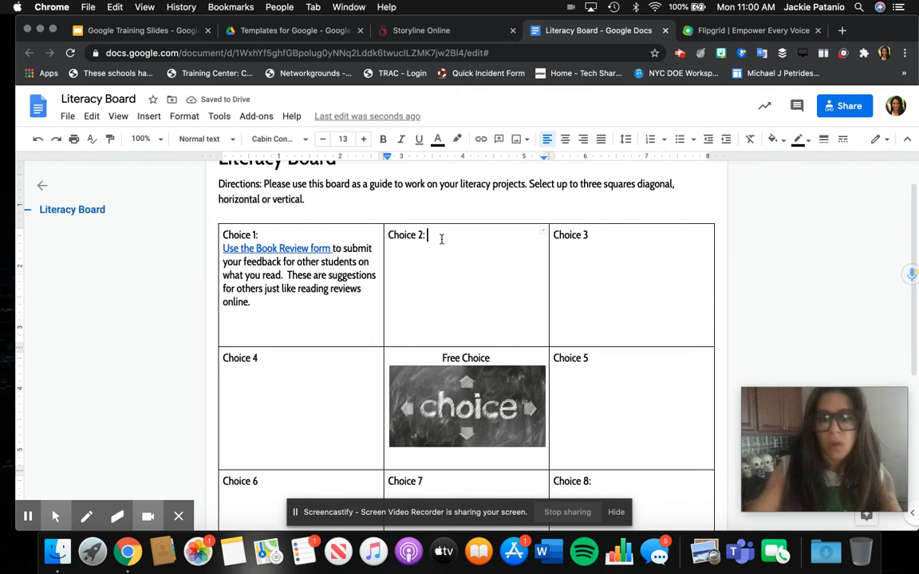
Step: Under 'Choice 2:', type directions to pick a book from story online, then read your own on flipgrid
key("Return")
type("Watch stor")
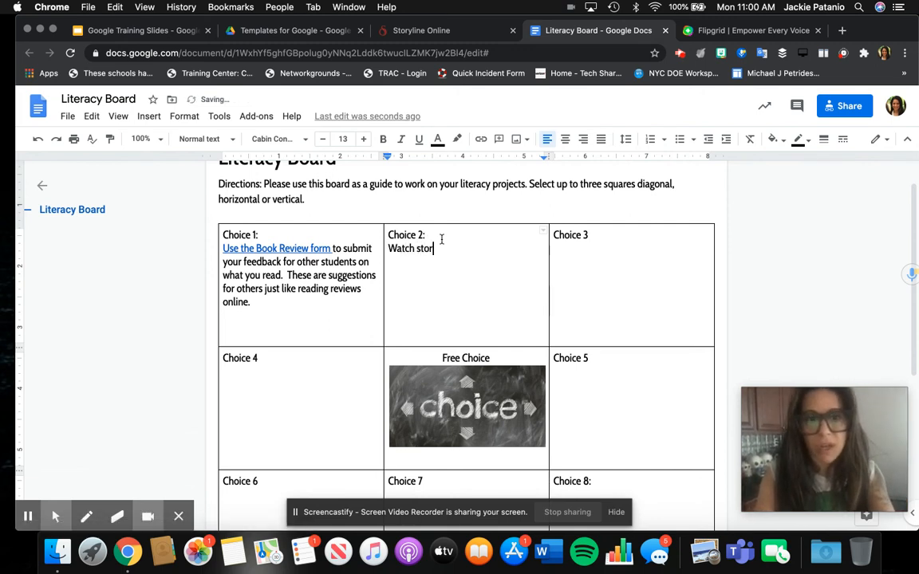
type("y")
key("BackSpace")
key("BackSpace")
key("BackSpace")
key("BackSpace")
key("BackSpace")
key("BackSpace")
key("BackSpace")
key("BackSpace")
key("BackSpace")
key("BackSpace")
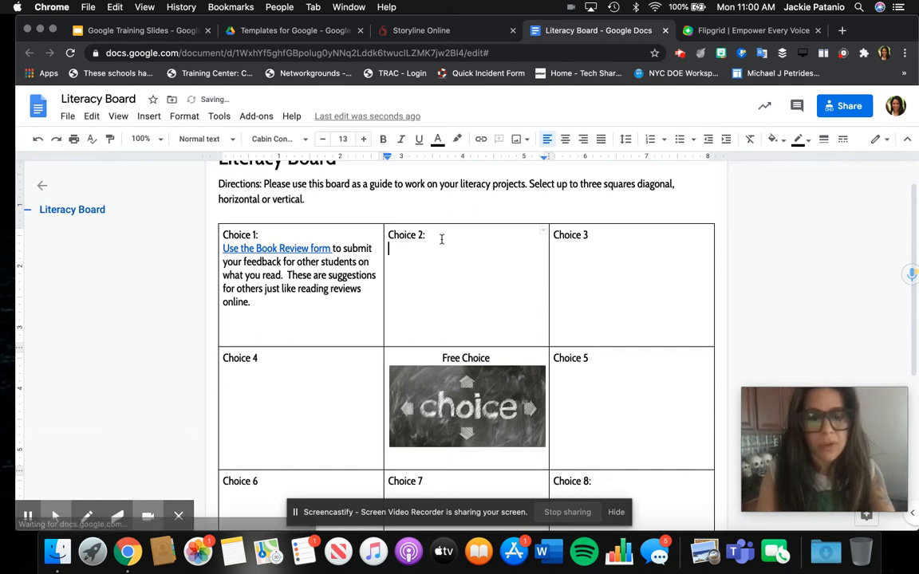
type("Choice a bo")
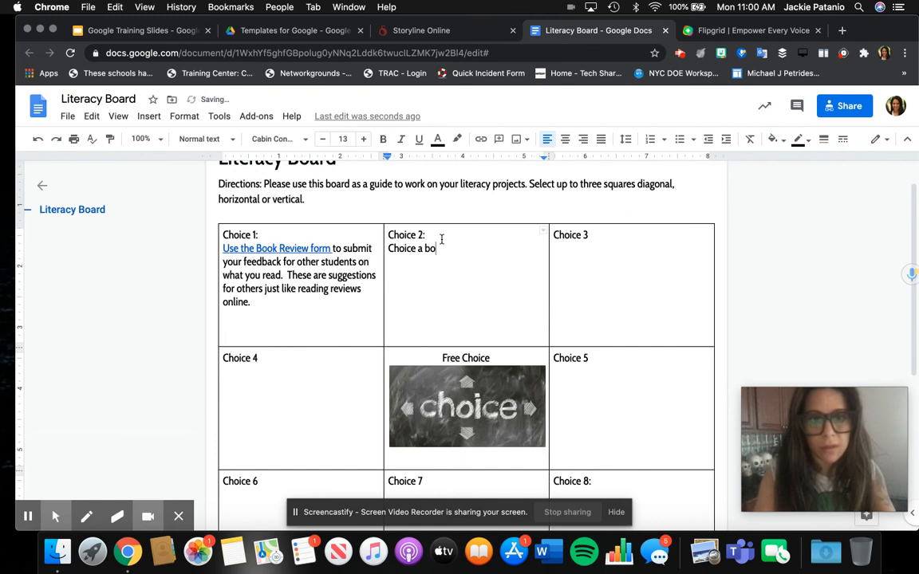
type("ok from s")
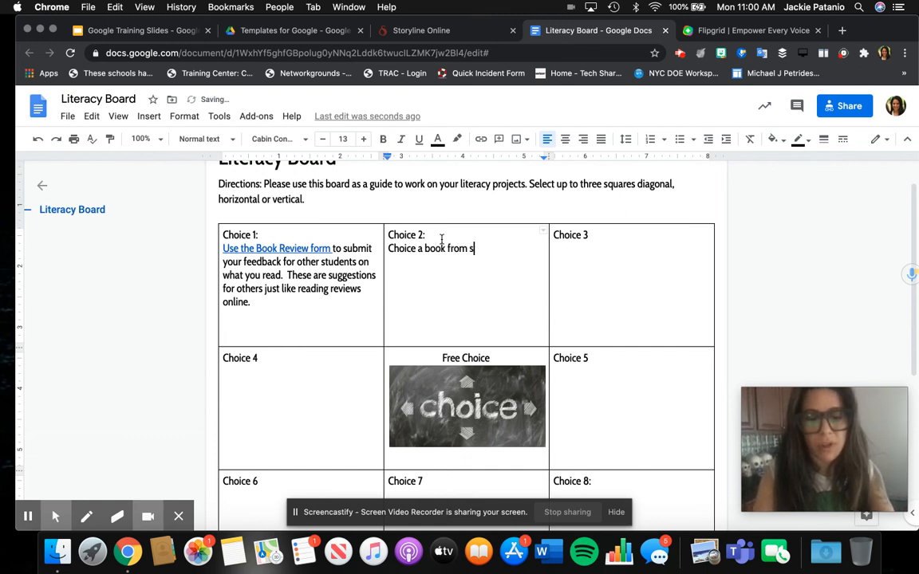
type("tory online")
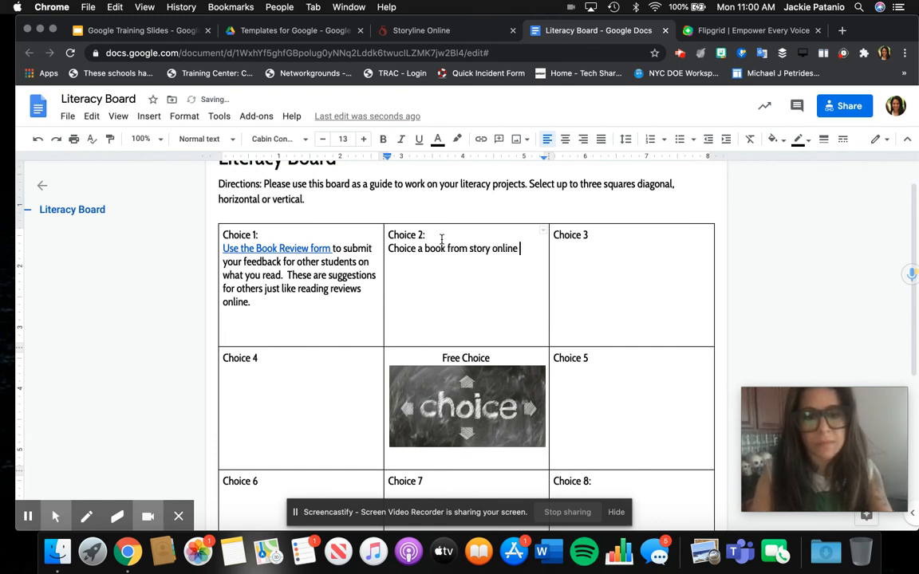
type(" to watch and liste")
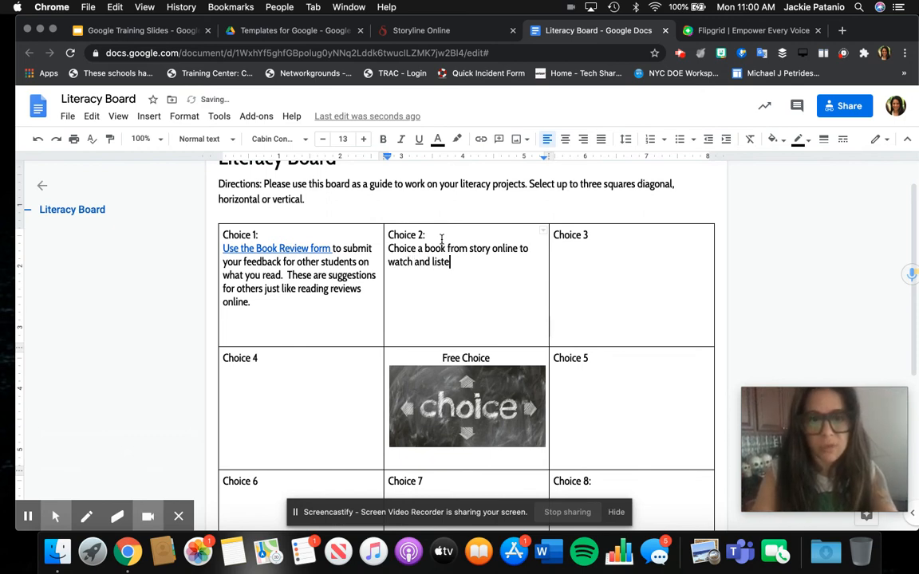
type("n to. Then ")
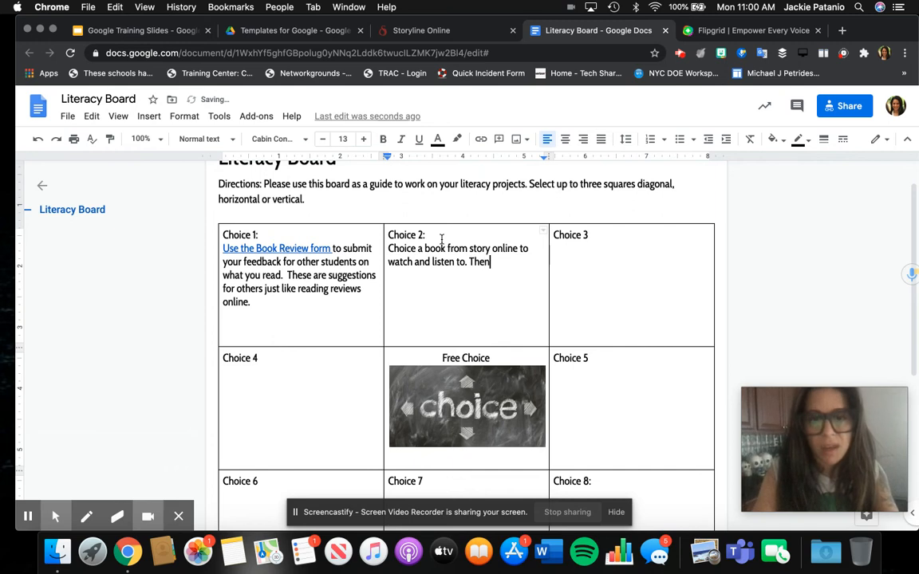
type("i")
key("BackSpace")
type("op")
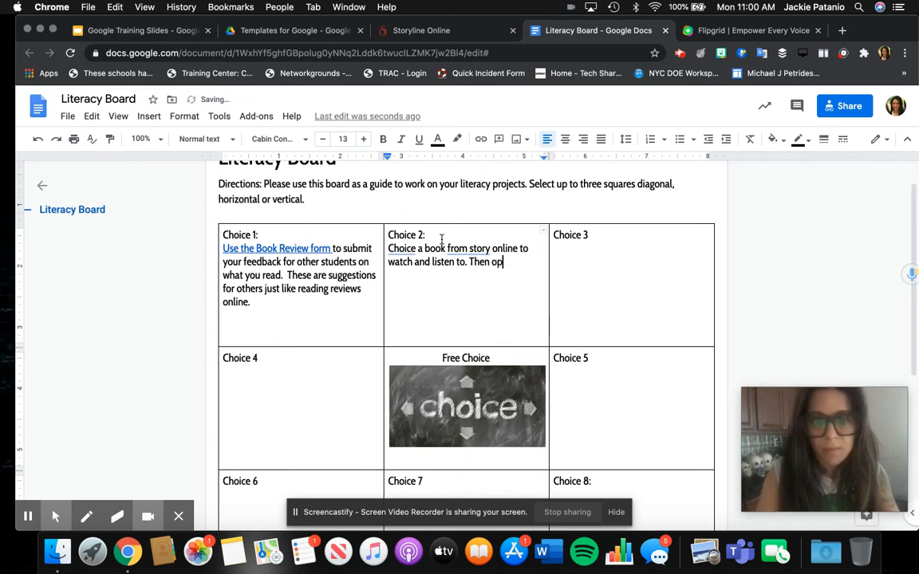
type("en the flipd")
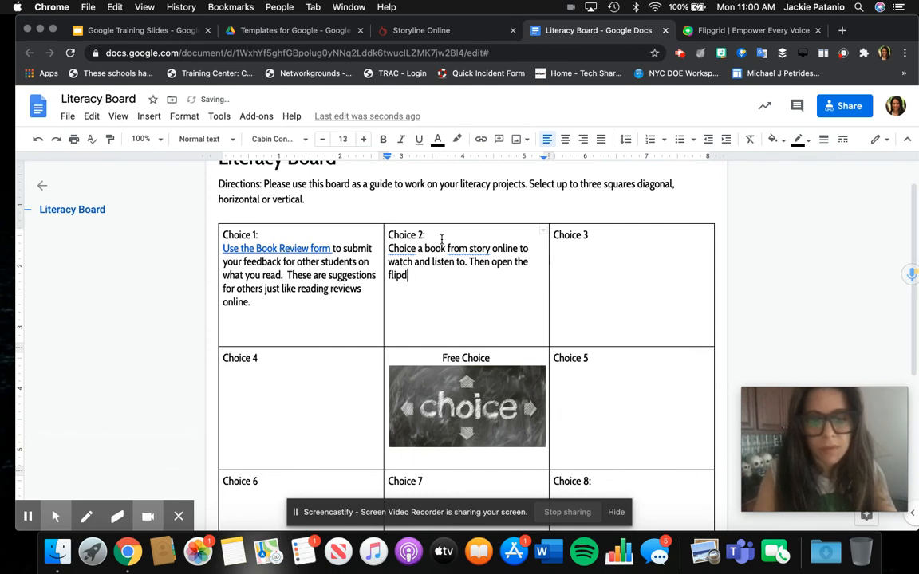
key("BackSpace")
type("grid and read one of your")
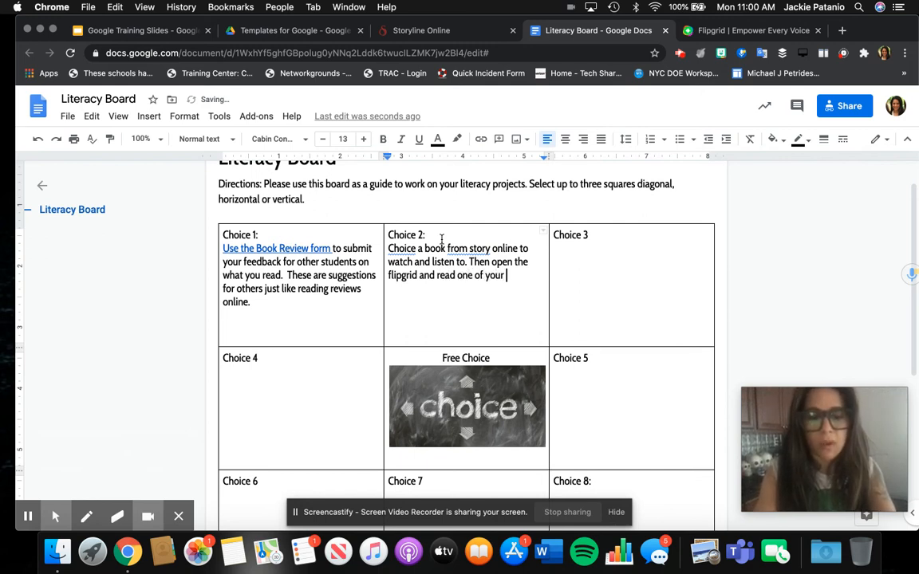
type(" own books like the actors did")
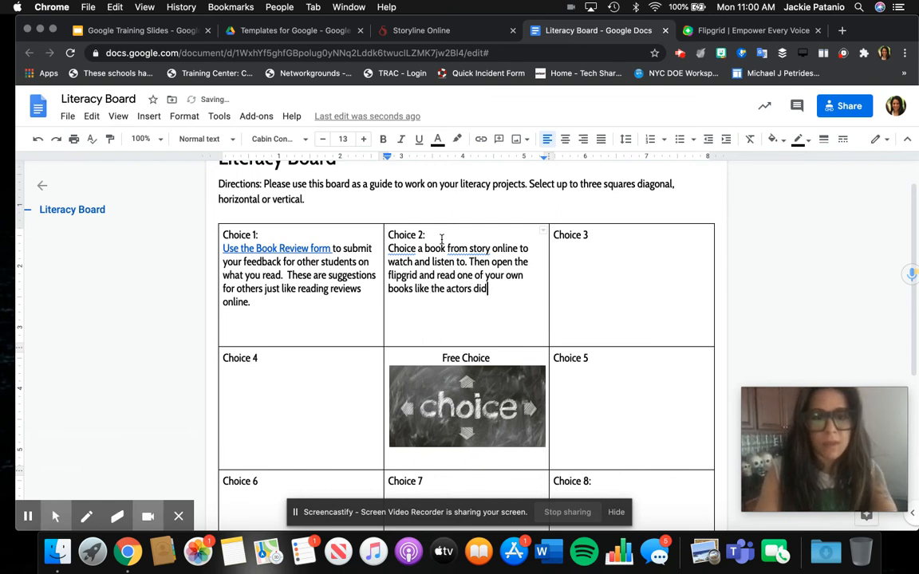
type(" in storyonline.")
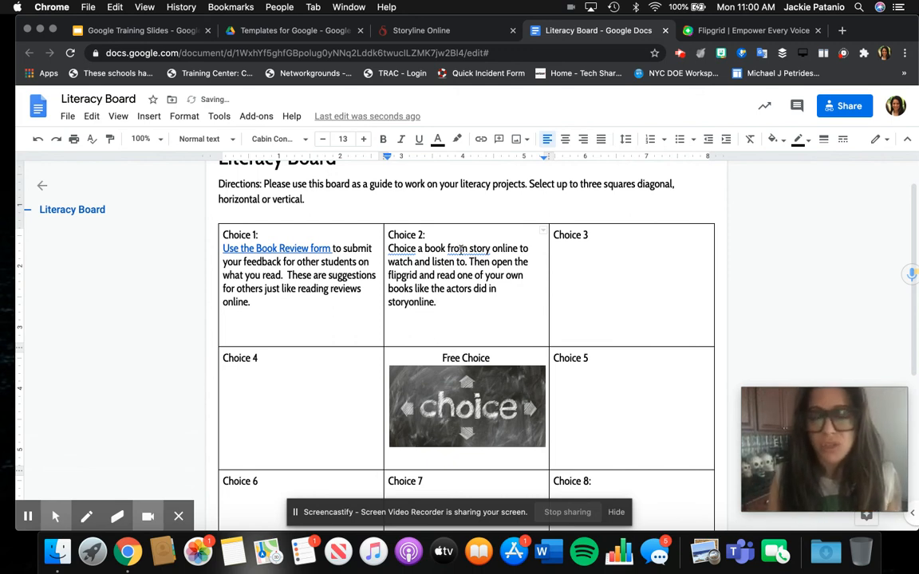
Step: Correct the misspelled 'Choice' to 'Choose' from the spelling suggestions
left_click(414, 249)
left_click(411, 230)
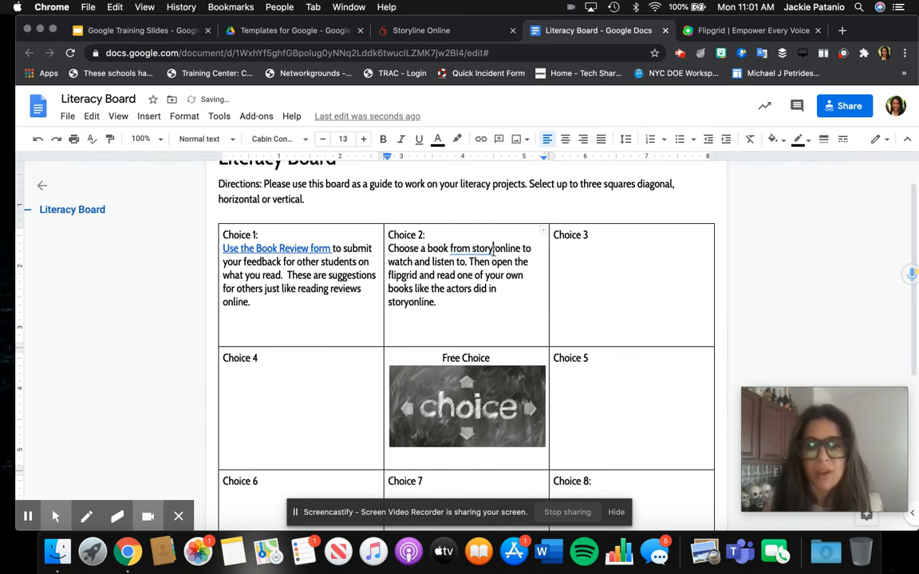
left_click(415, 35)
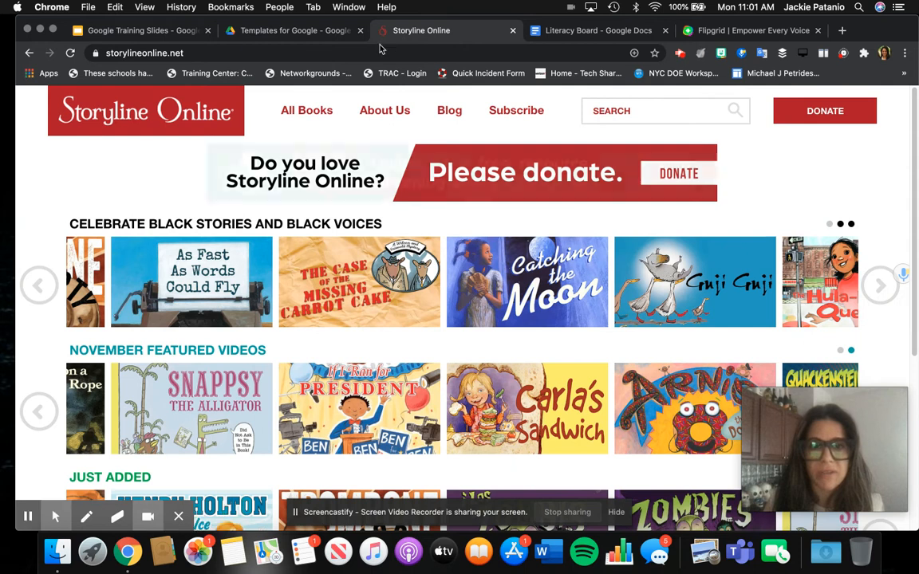
left_click(307, 52)
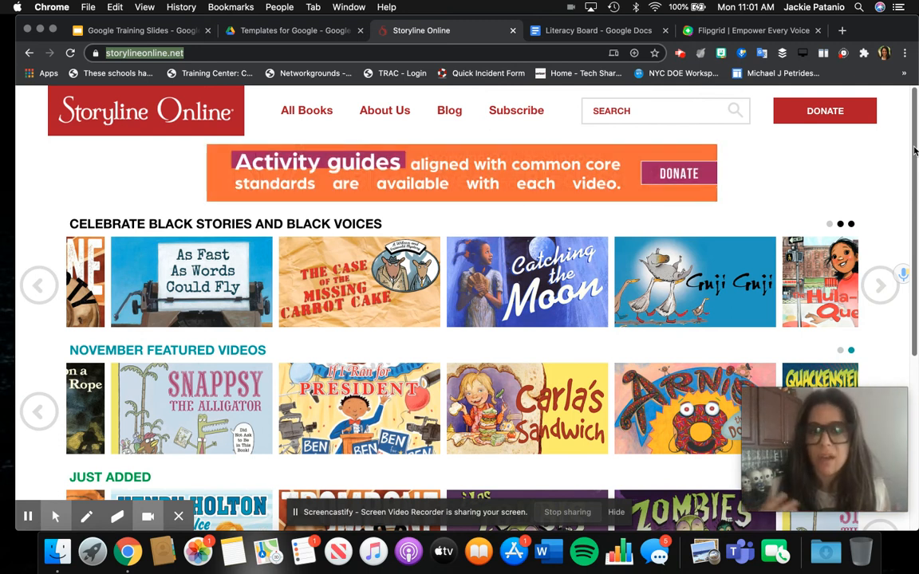
left_click(295, 53)
key("super+a")
key("cmd+c")
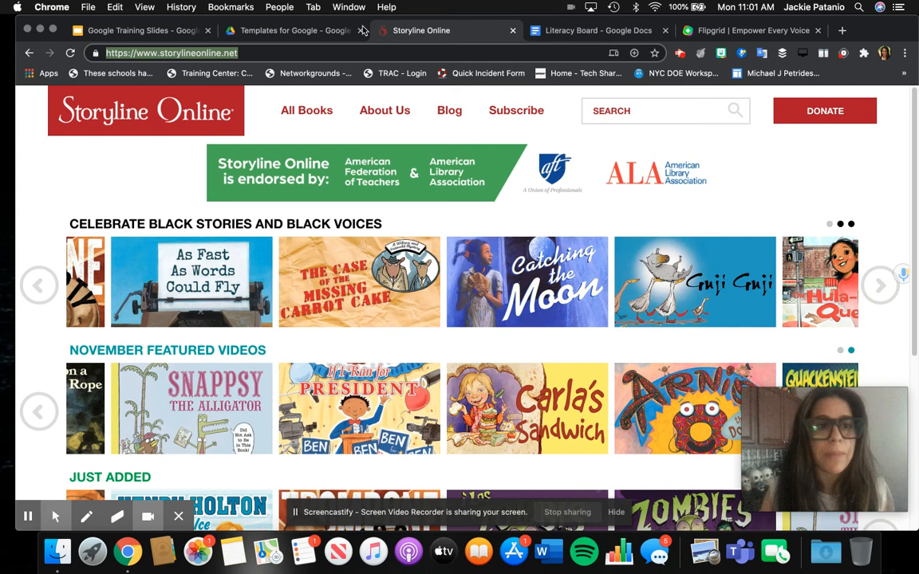
left_click(551, 36)
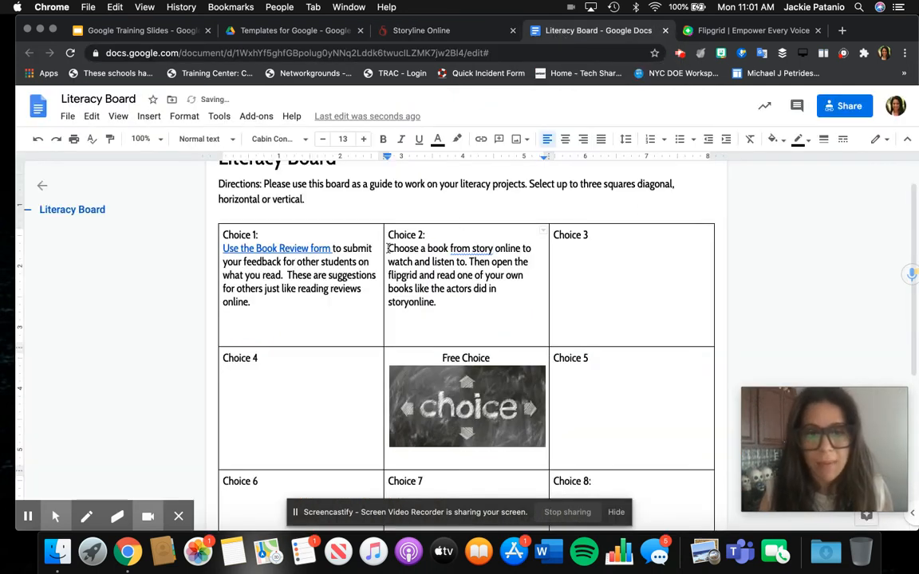
Step: Link 'Choose a book from story online' to the Storyline Online address
left_click_drag(389, 248, 521, 248)
left_click(481, 141)
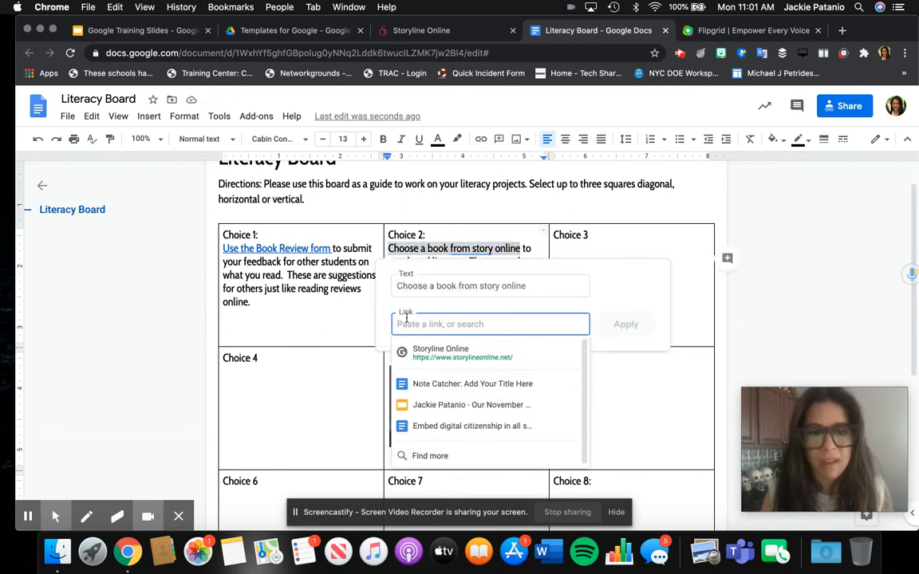
left_click(410, 320)
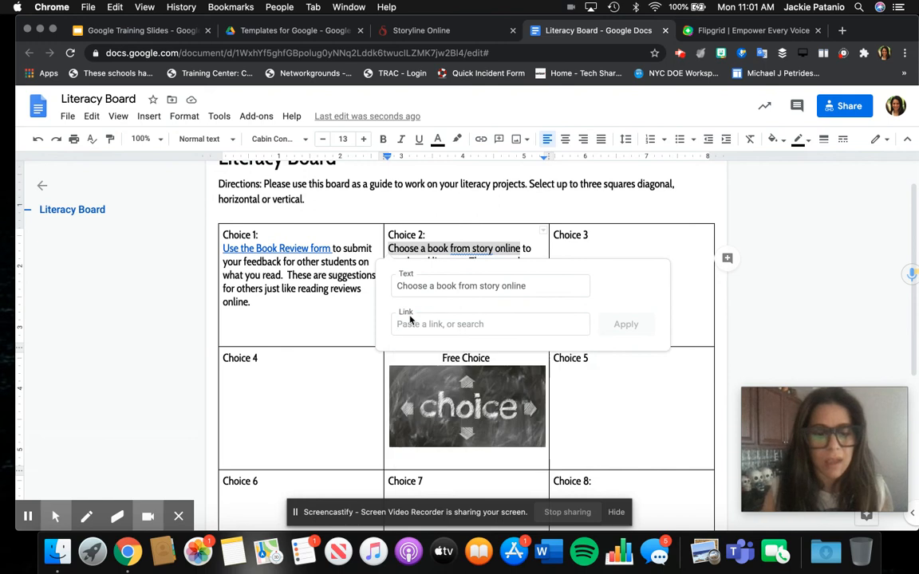
left_click(544, 323)
key("cmd+v")
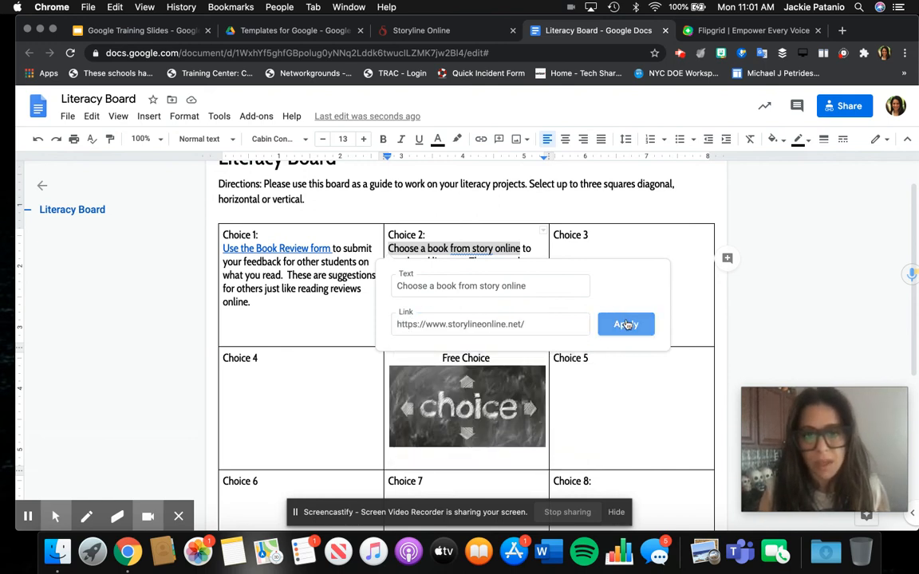
left_click(626, 323)
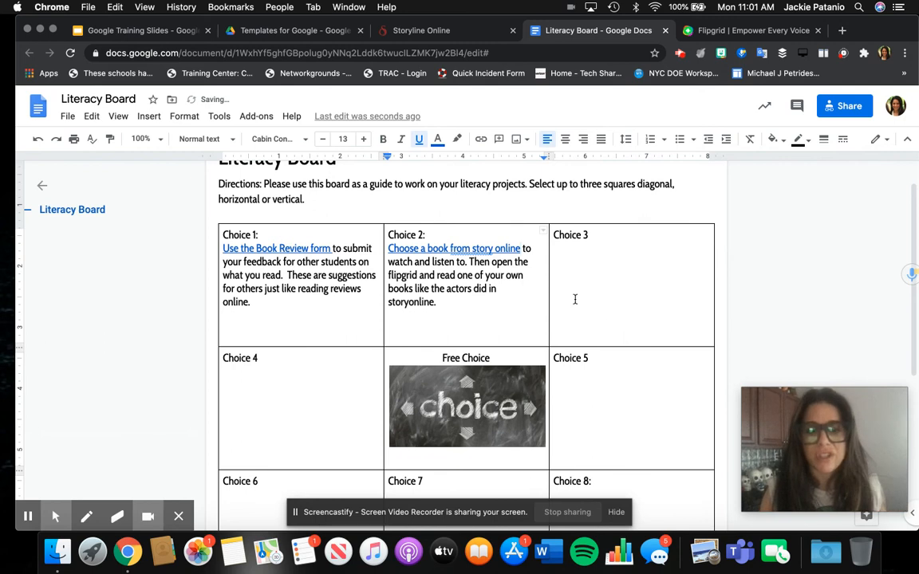
Step: Delete the extra 'to' after 'listen' and end the sentence with a period
double_click(460, 263)
key("BackSpace")
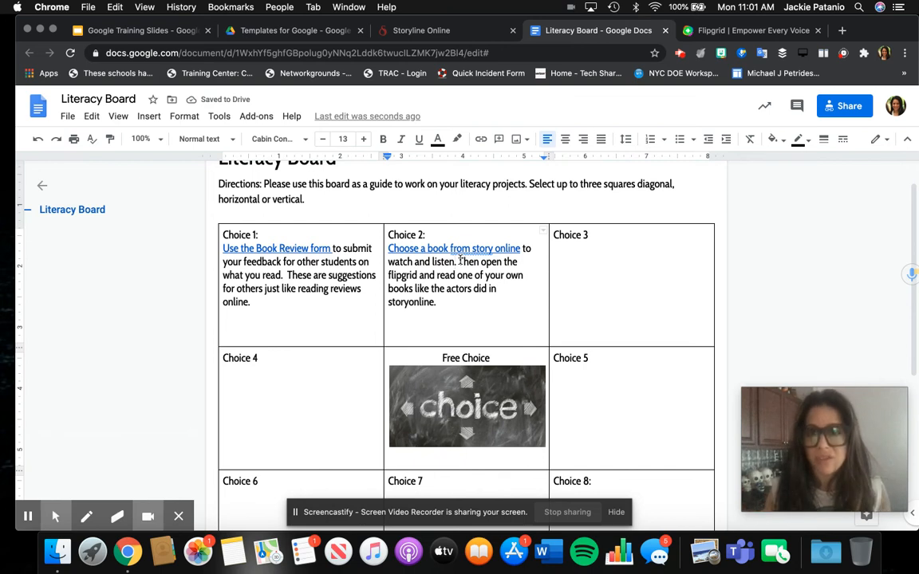
type(".")
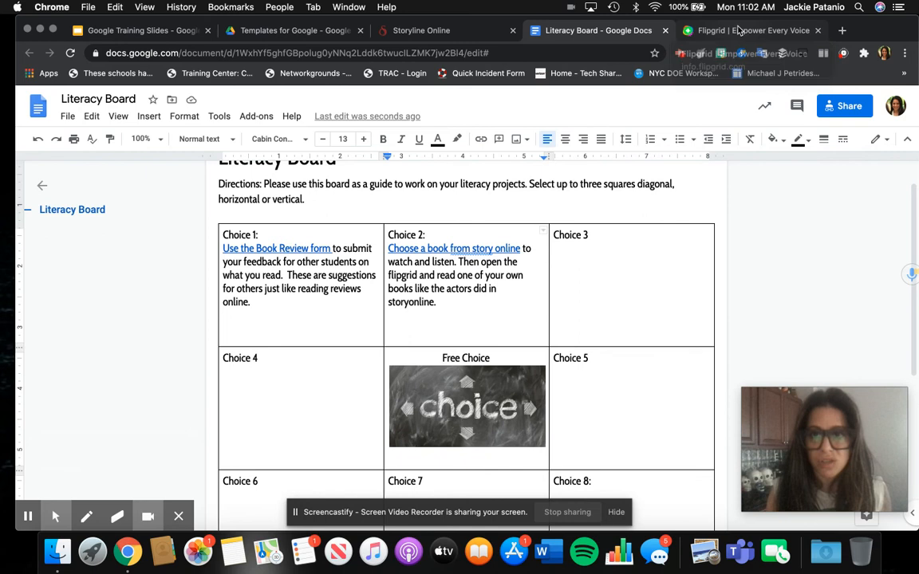
Step: Start Flipgrid educator sign-up with Microsoft, choosing the work or school account
left_click(739, 31)
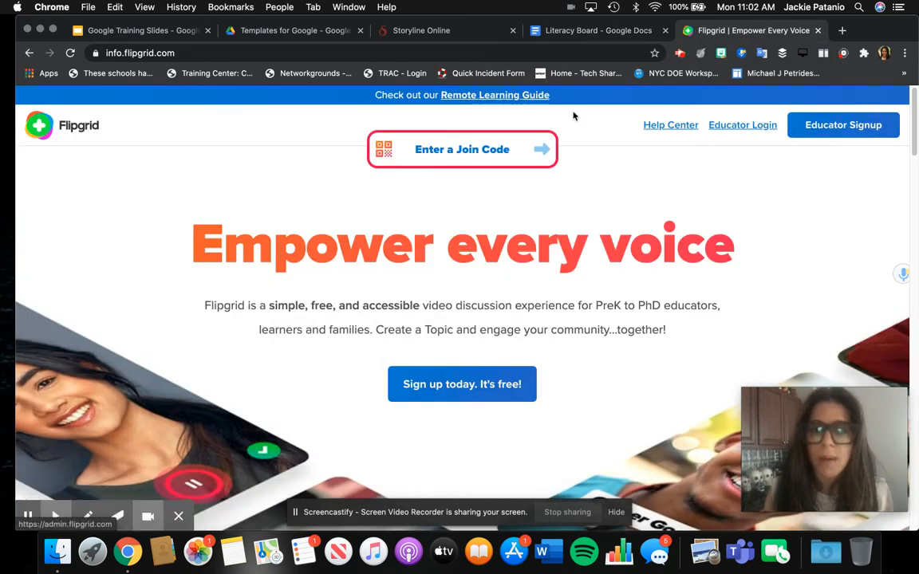
left_click(831, 125)
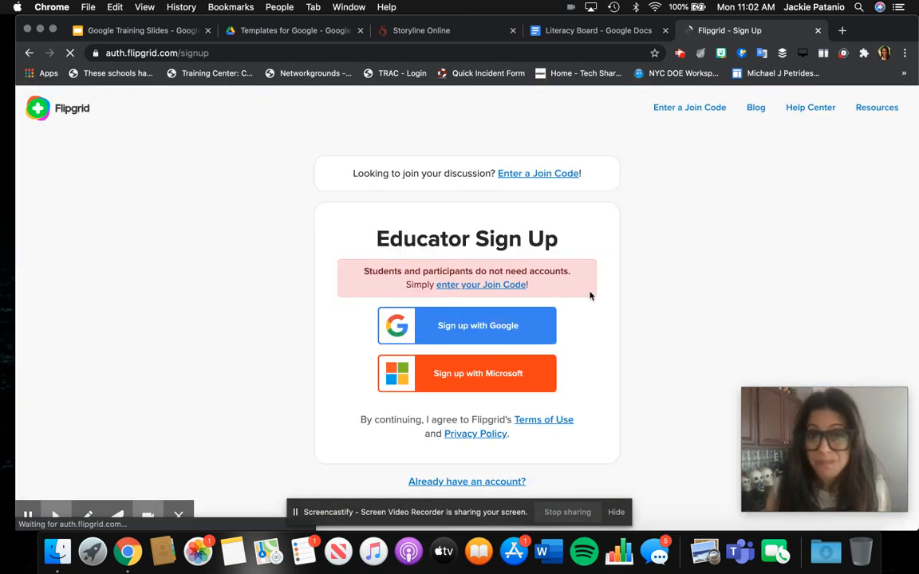
left_click(463, 373)
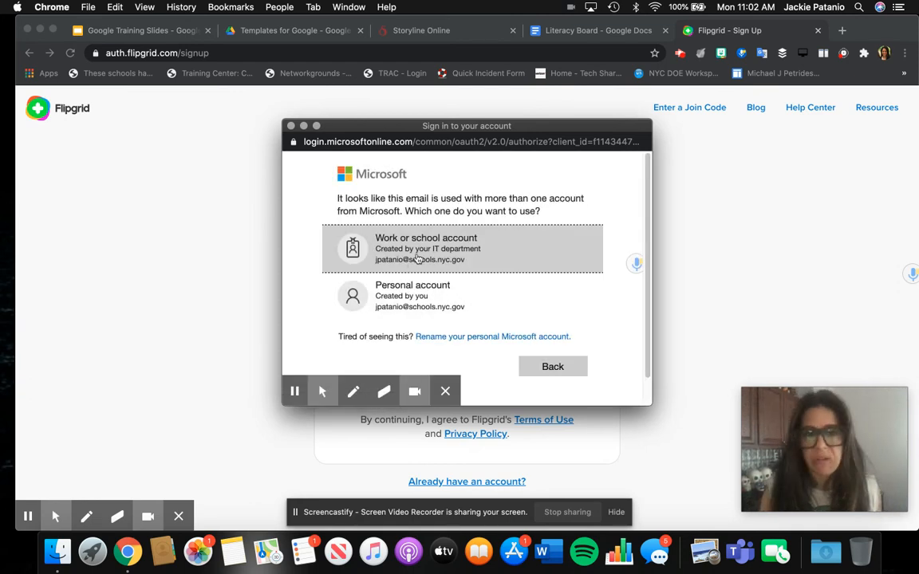
left_click(416, 259)
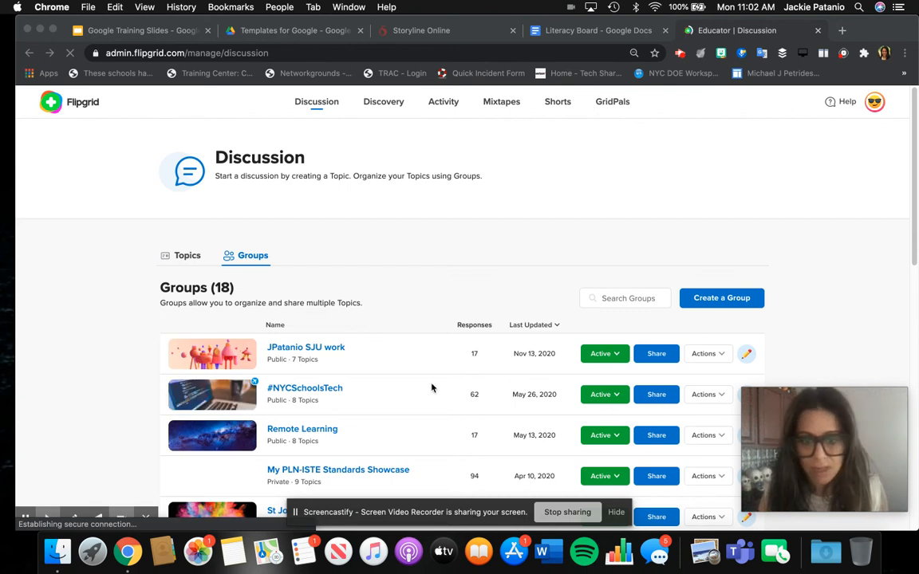
Step: Copy the join link for the Advice for 3-5 Educators topic in the Remote Learning group
left_click(310, 432)
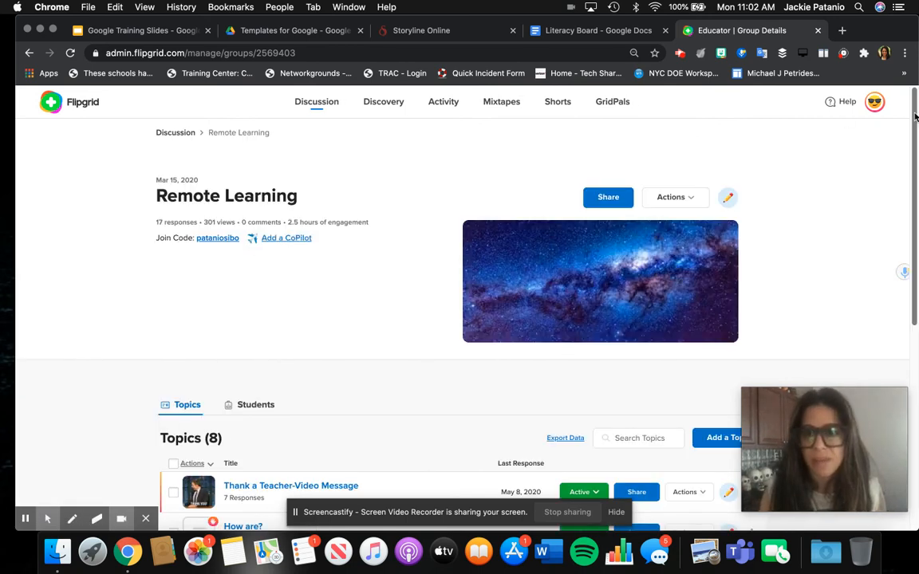
scroll(912, 231, "down", 3)
scroll(912, 231, "down", 2)
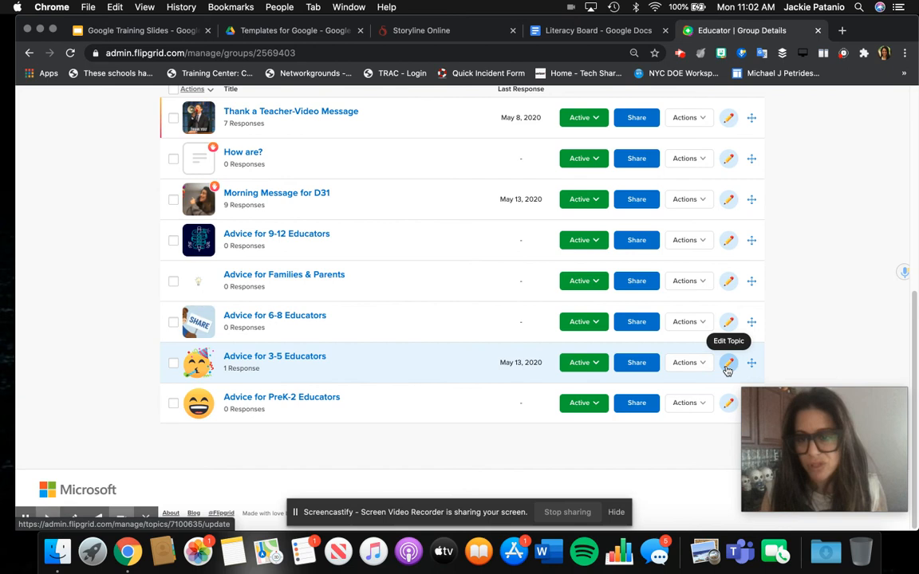
left_click(694, 368)
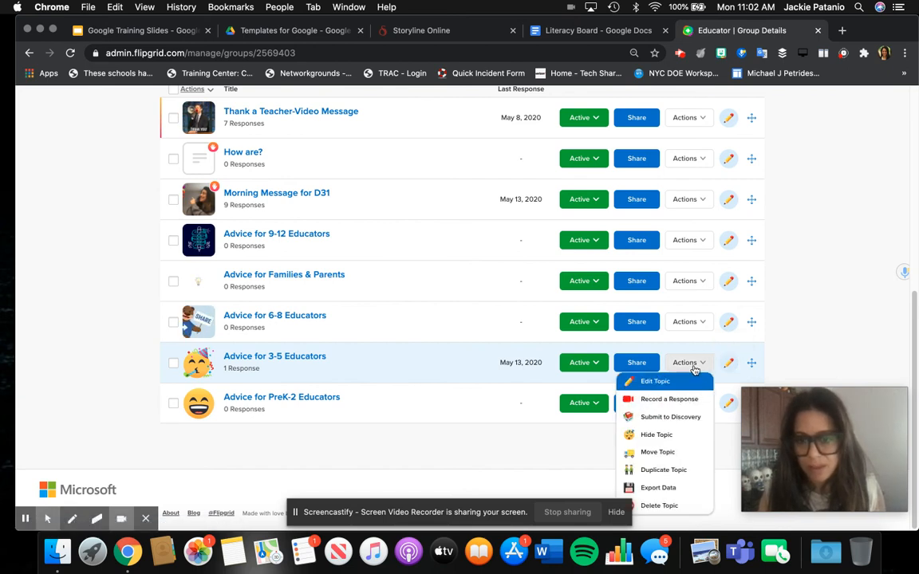
left_click(694, 370)
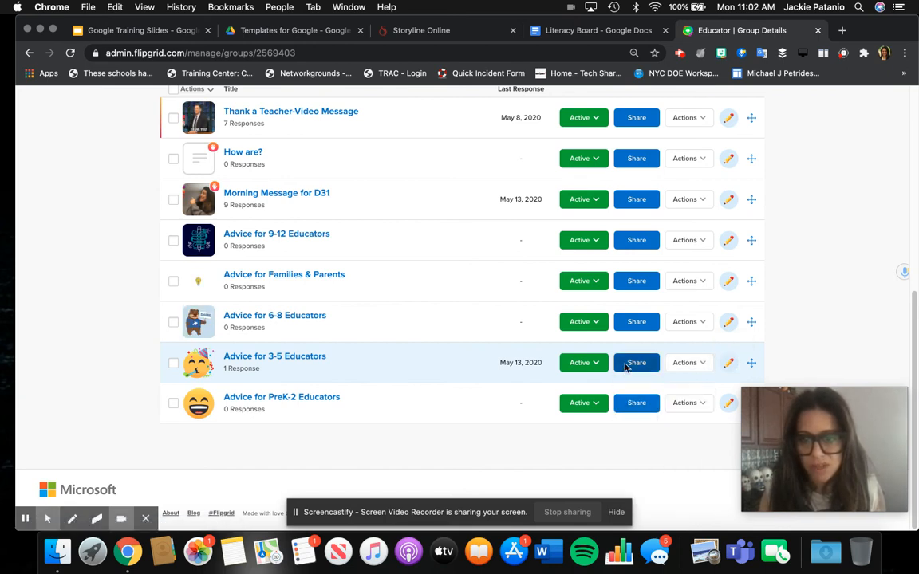
left_click(626, 366)
left_click(577, 254)
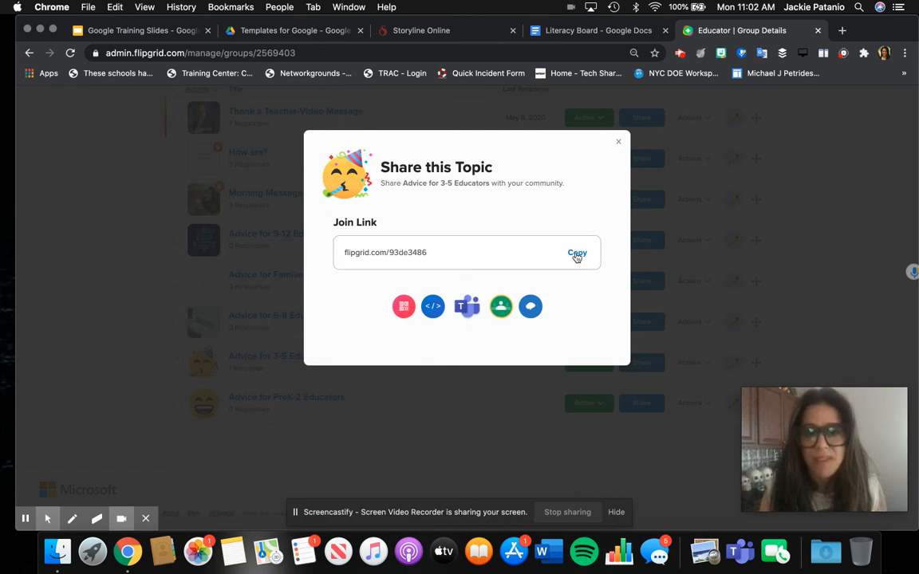
left_click(542, 31)
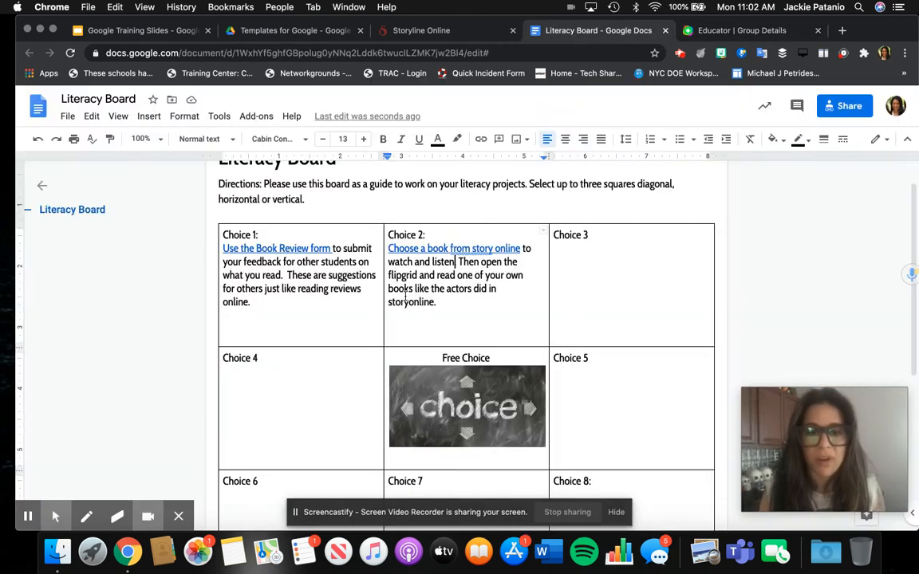
Step: Link 'open the flipgrid' to the Flipgrid join link and add a blank line above the table
type(".")
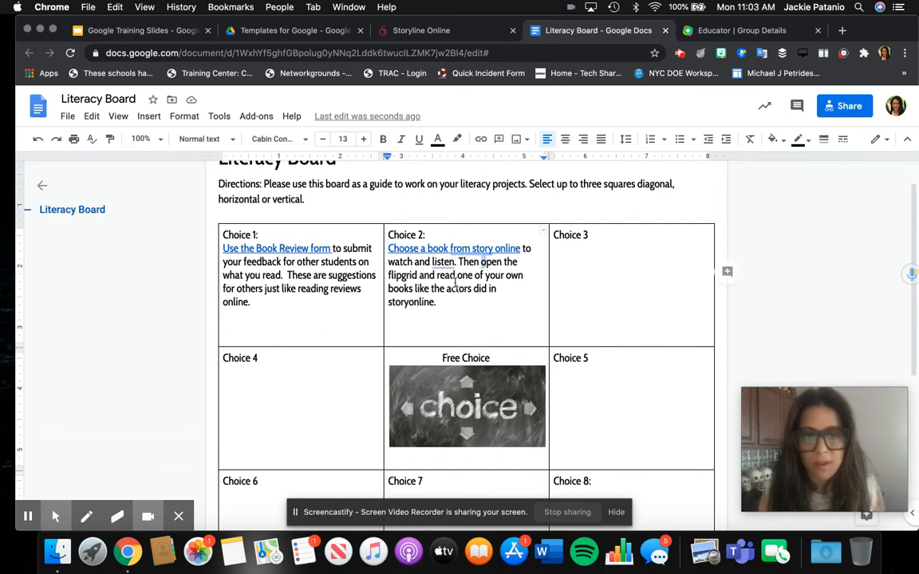
left_click(424, 278, "shift")
left_click(484, 139)
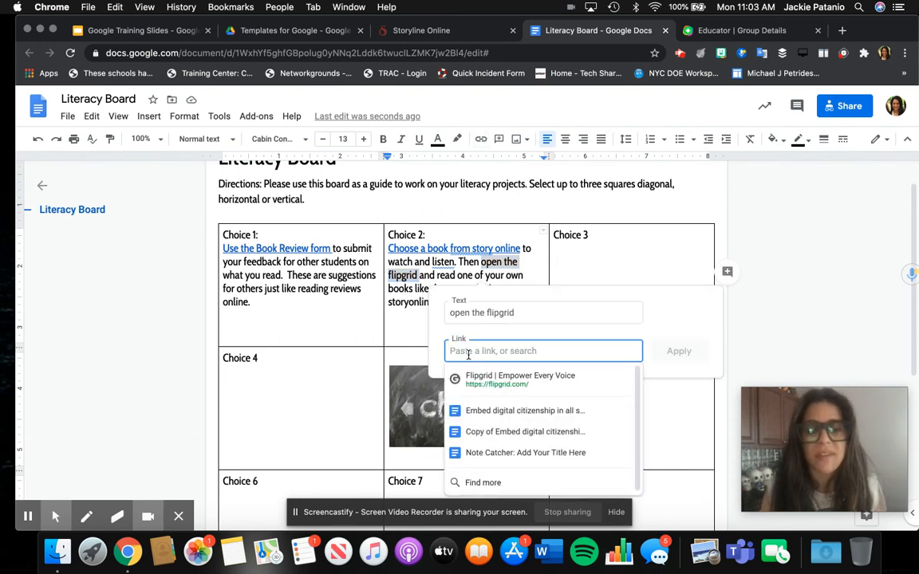
key("super+v")
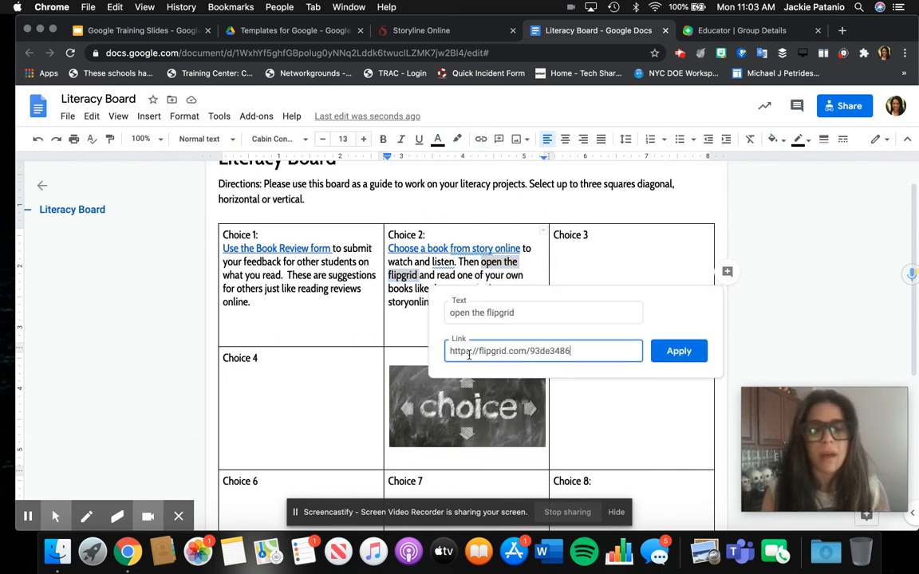
left_click(670, 349)
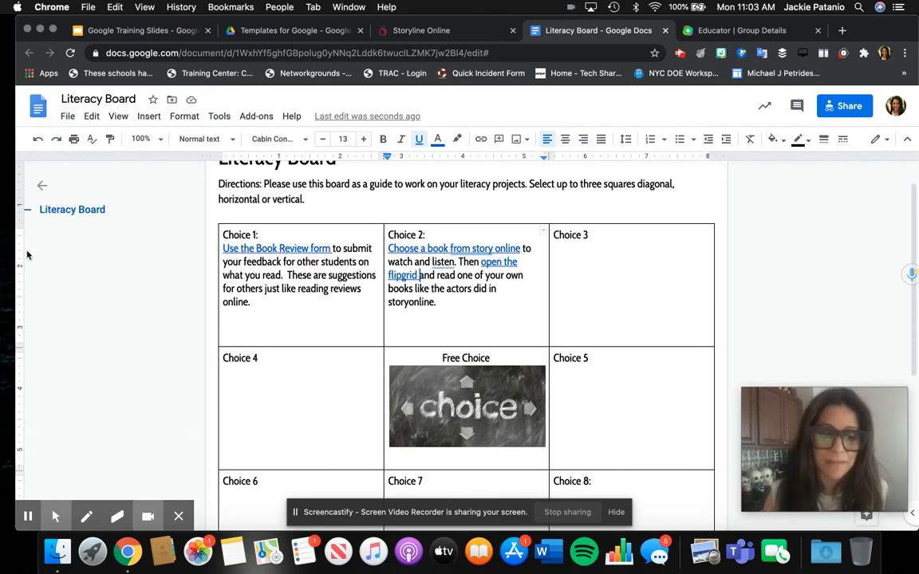
left_click(29, 516)
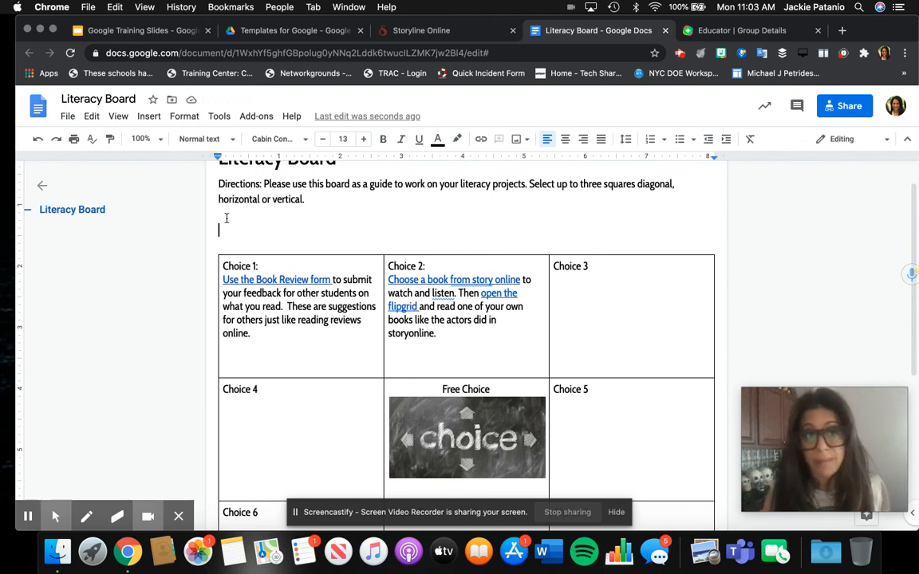
Step: Bullet the directions sentence and draft a second bullet 'PLease fill each square with color'
left_click(264, 183)
key("Return")
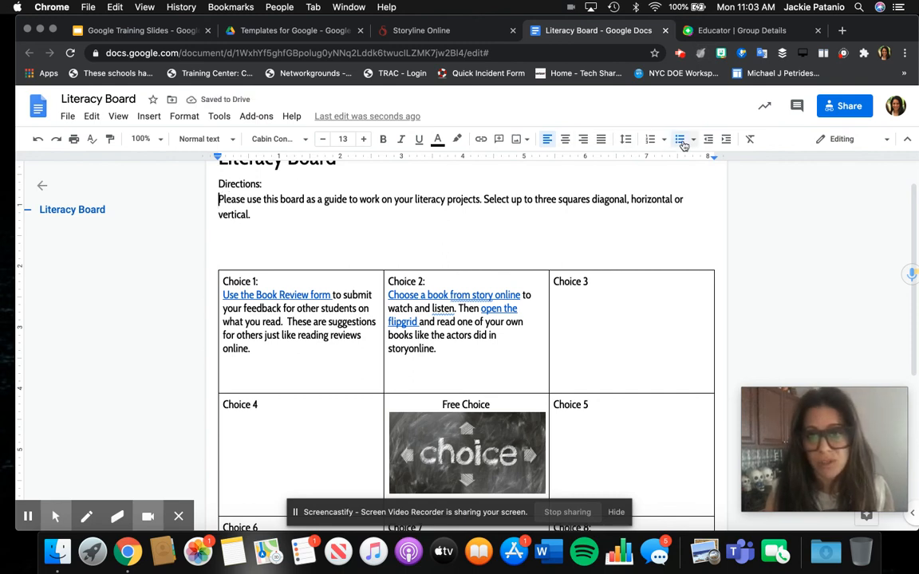
left_click(681, 139)
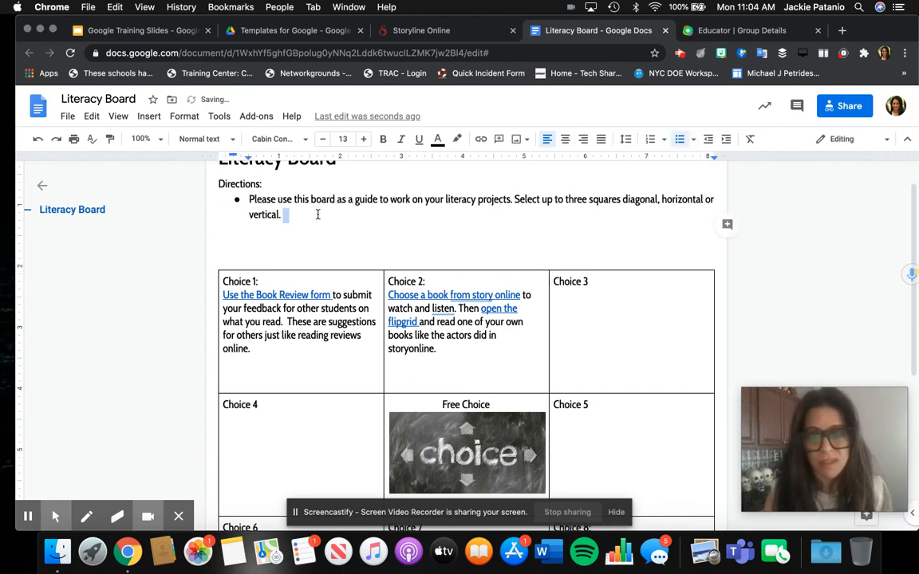
key("Return")
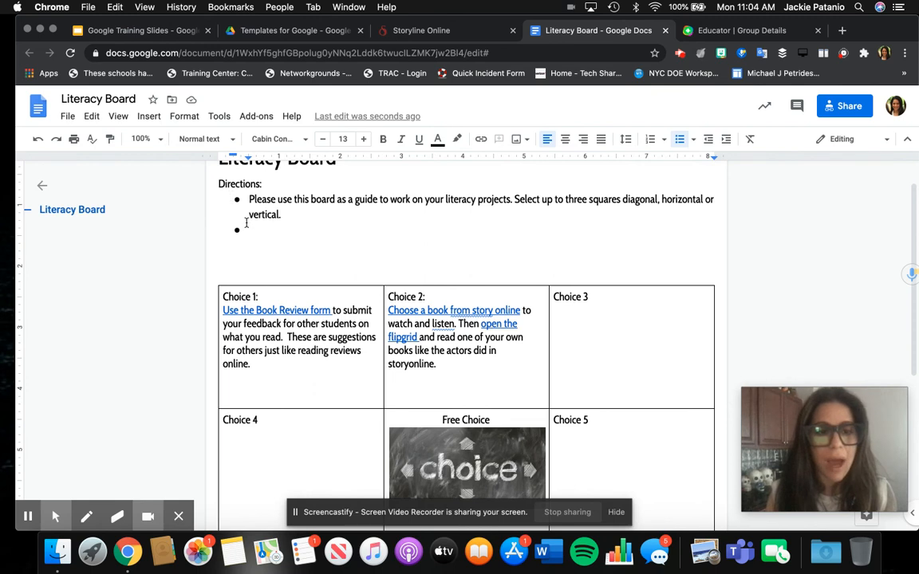
type("PLease fill each swqu")
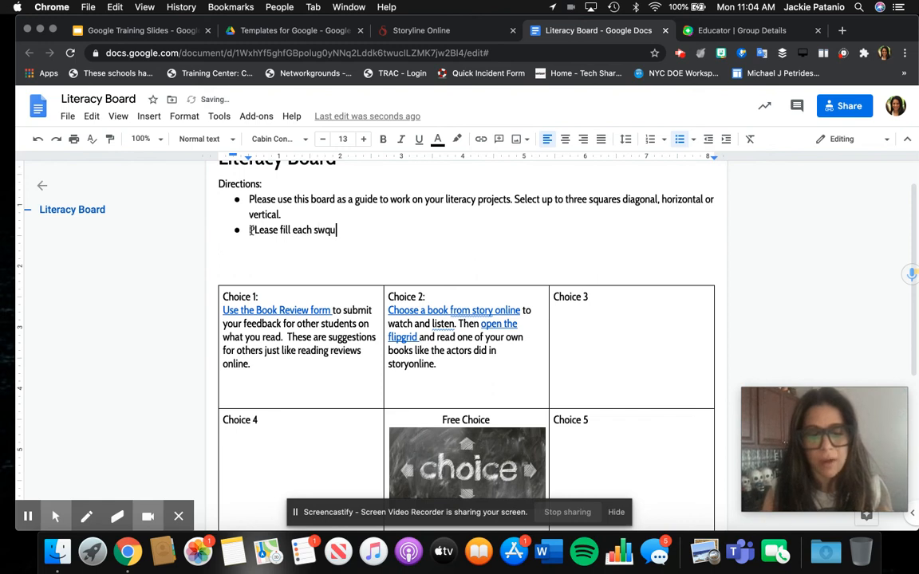
key("BackSpace")
key("BackSpace")
key("BackSpace")
type("qua")
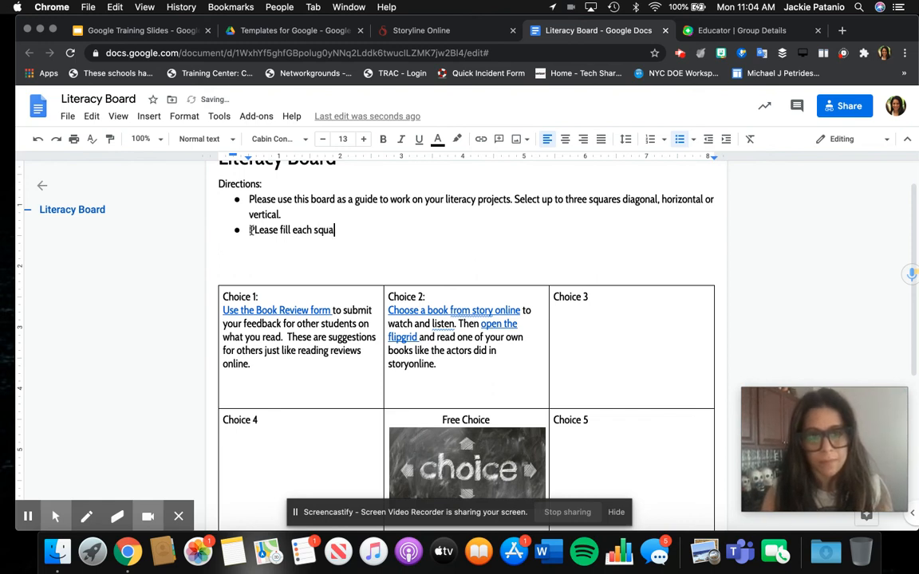
type("re with ")
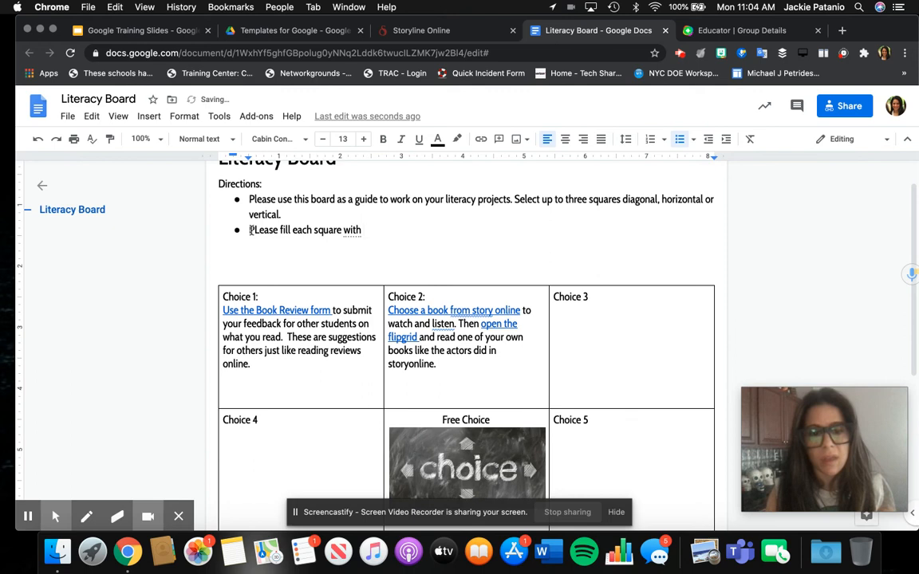
type("color")
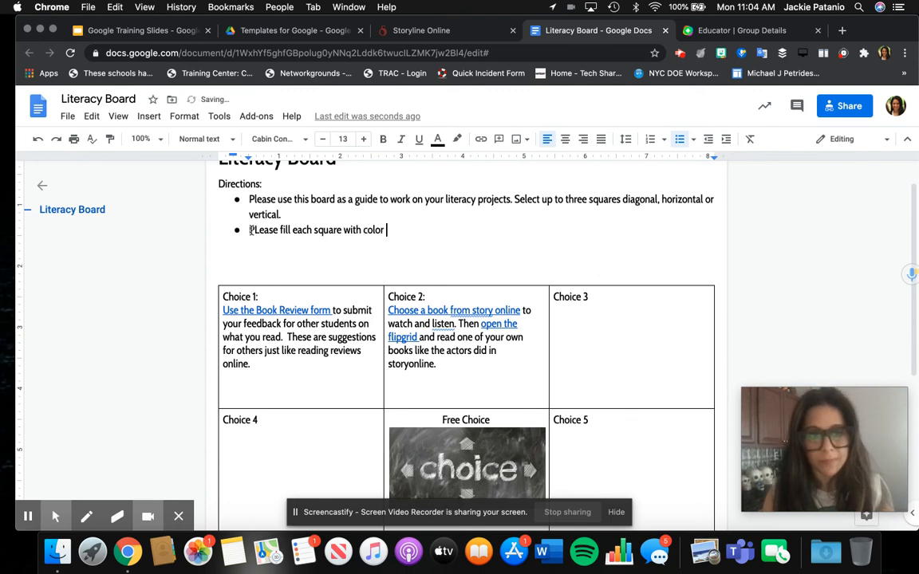
Step: Fix the capital L and add 'you choose', 'one' and a final period to the second bullet
left_click(257, 230)
key("BackSpace")
type("l")
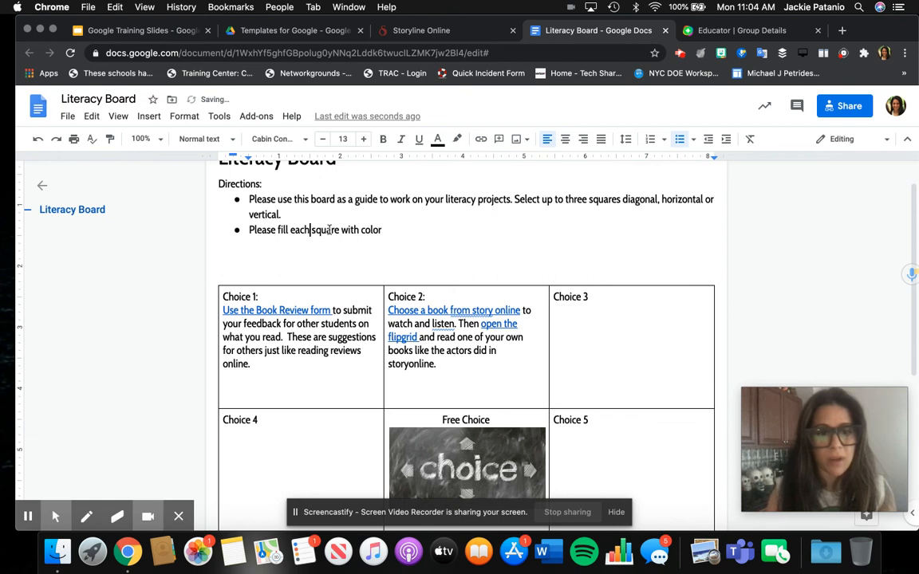
left_click(340, 230)
type("you choose")
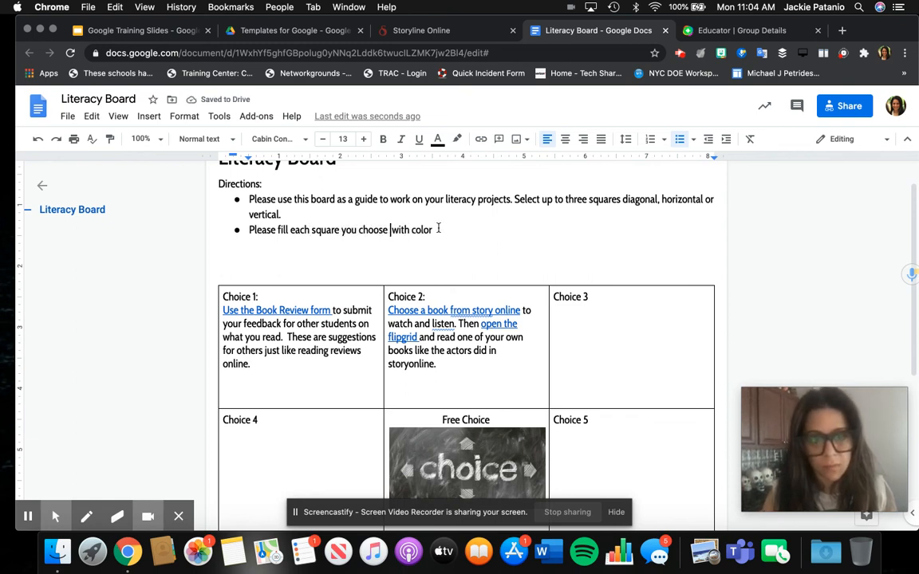
left_click(411, 229)
type("one")
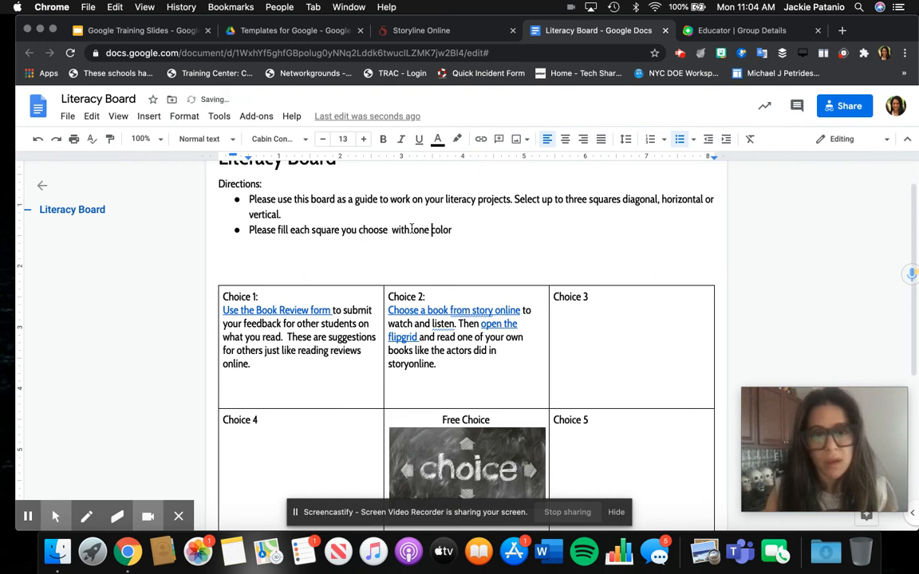
double_click(470, 230)
type(".")
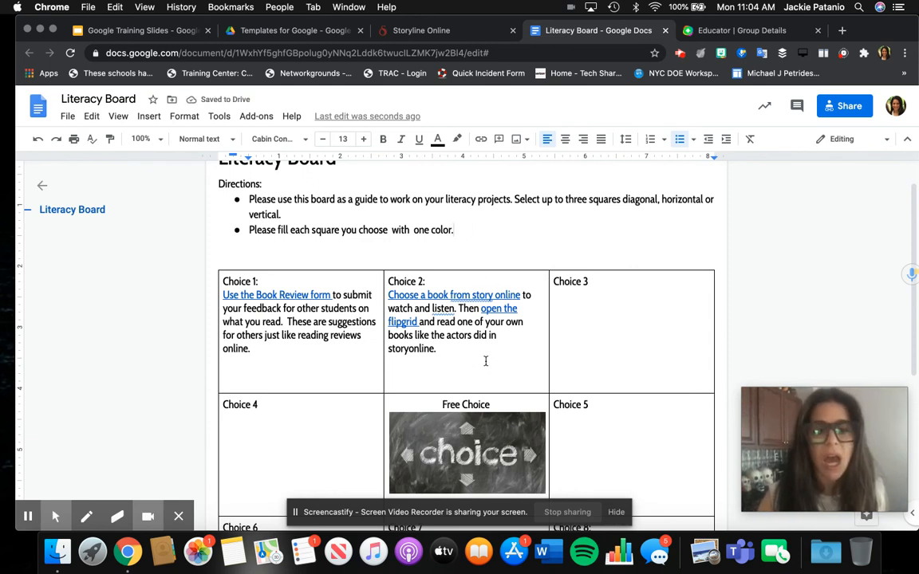
left_click(638, 320)
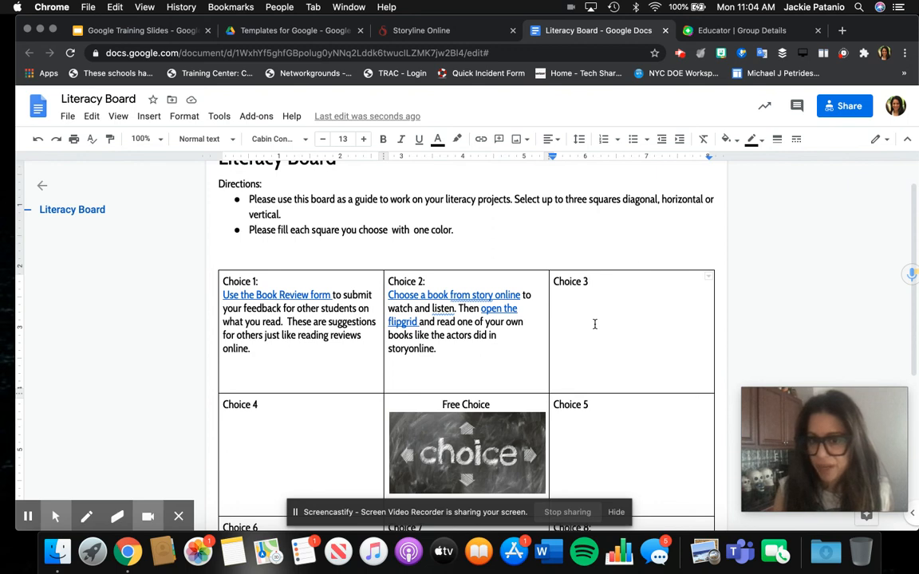
Step: Shade the Choice 3, Choice 2 and Choice 1 cells light yellow with the cell background color
double_click(656, 338)
left_click(656, 339)
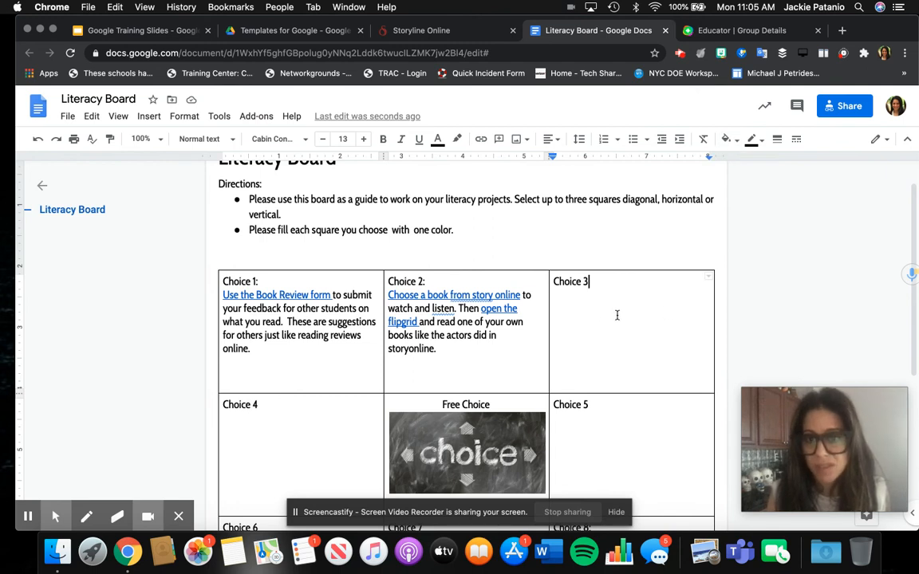
left_click(727, 139)
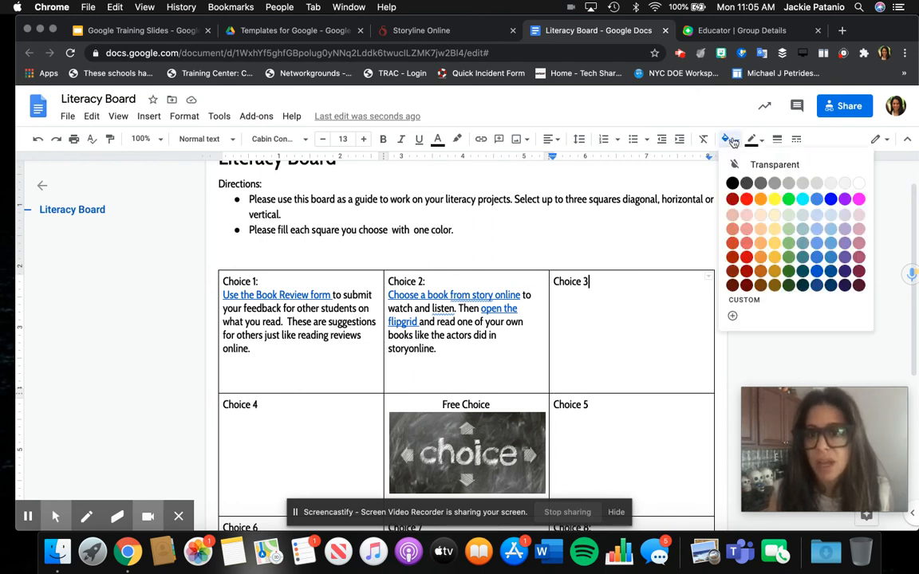
left_click(775, 216)
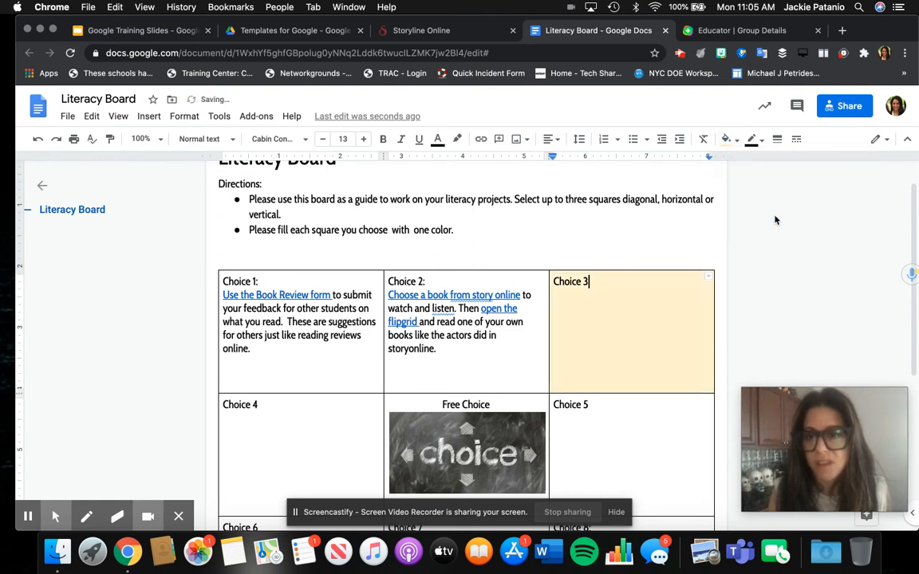
left_click(516, 349)
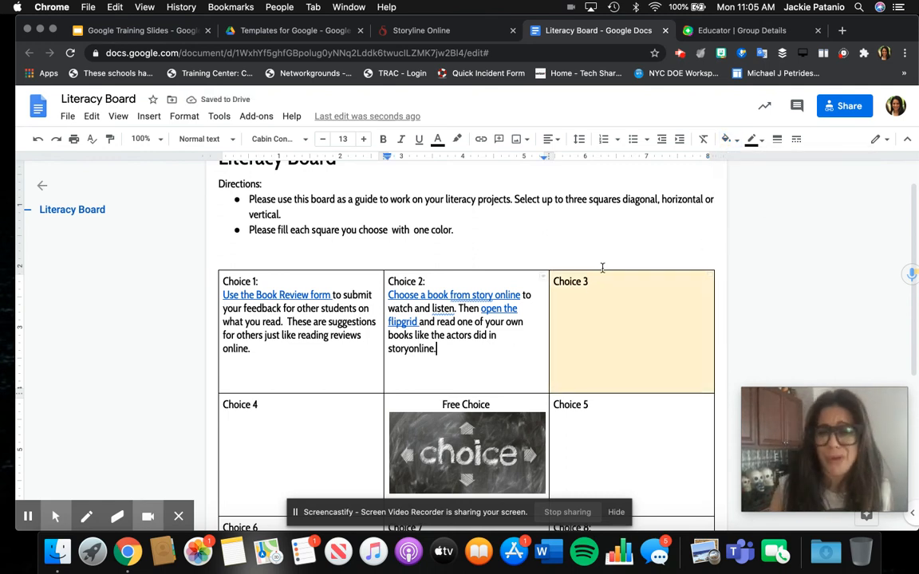
left_click(727, 140)
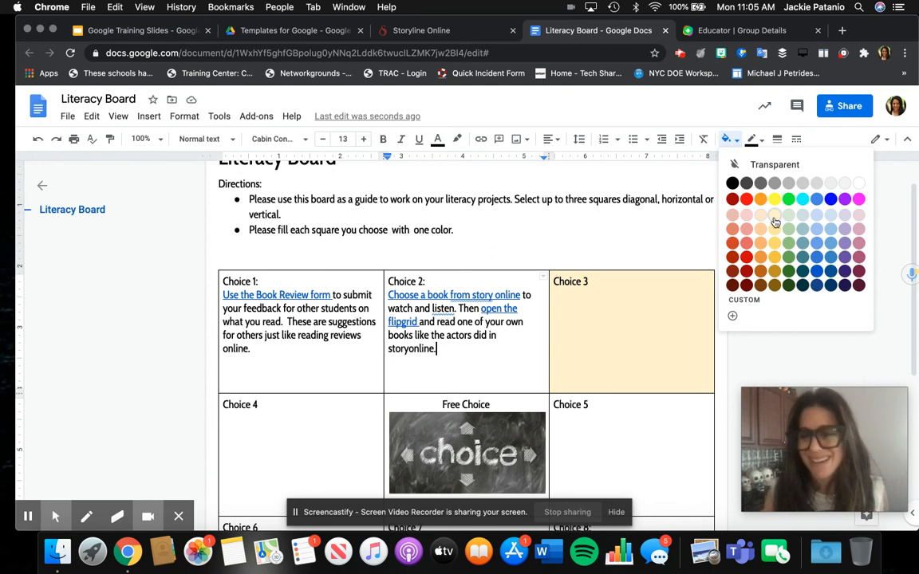
left_click(775, 223)
left_click(365, 352)
left_click(727, 138)
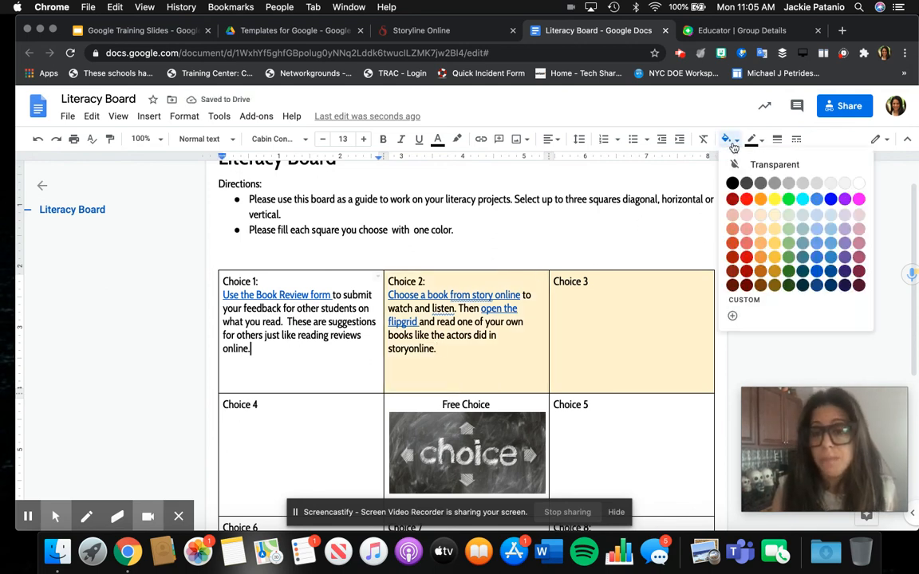
left_click(770, 216)
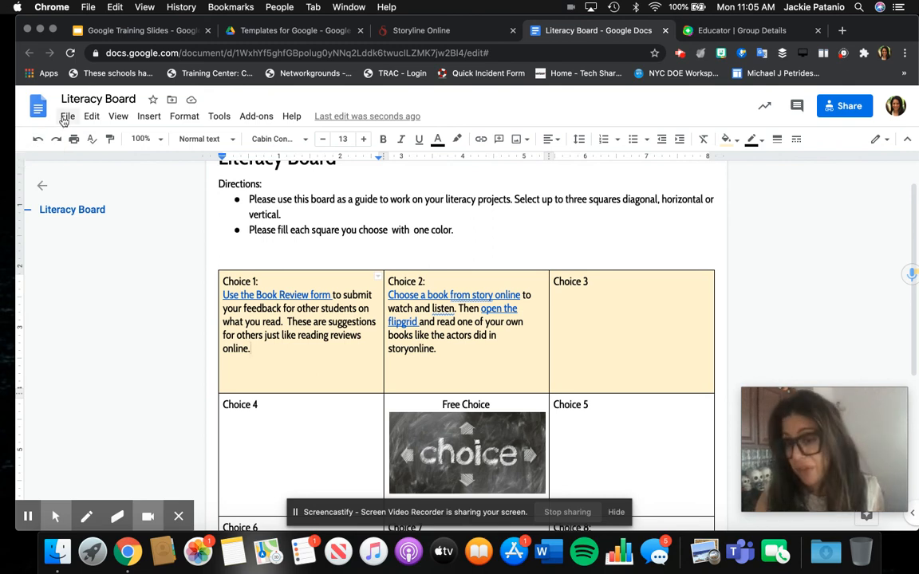
left_click(66, 116)
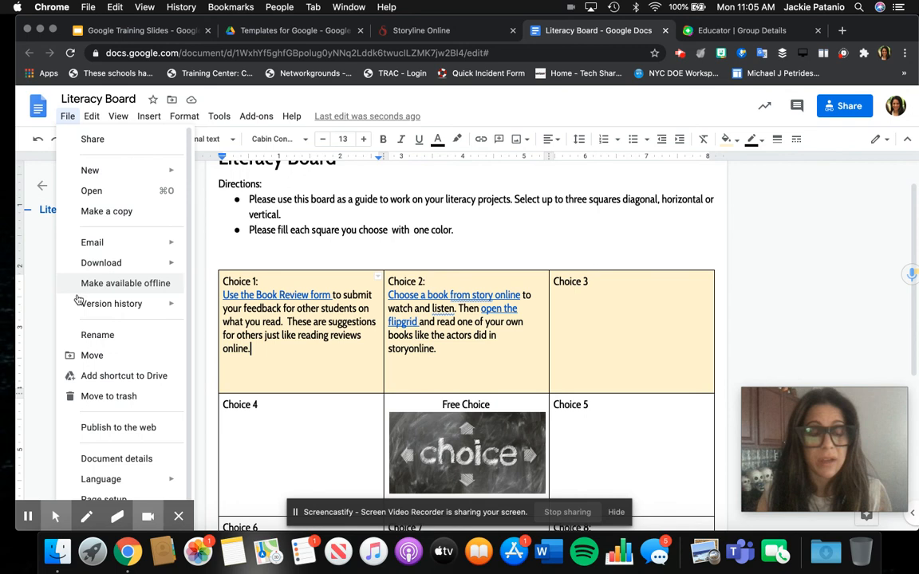
mouse_move(78, 303)
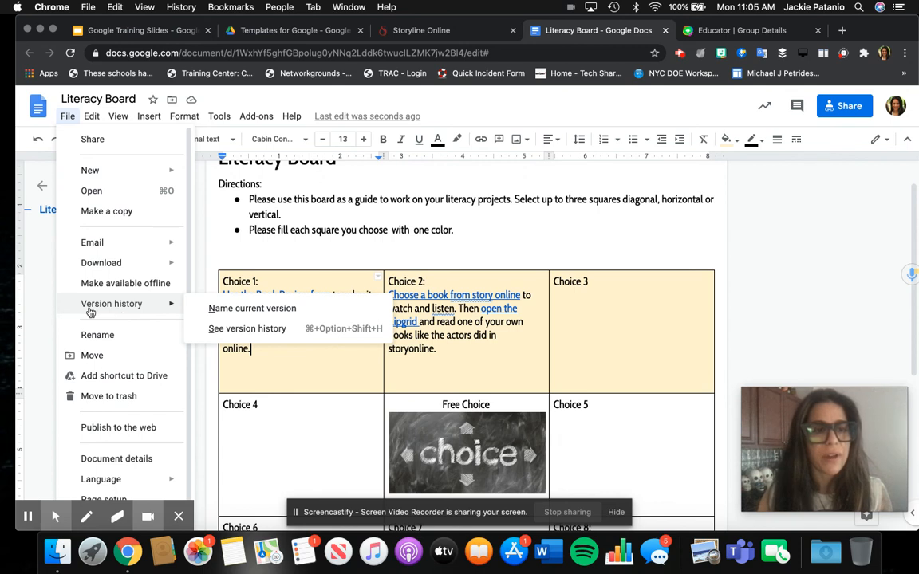
left_click(213, 329)
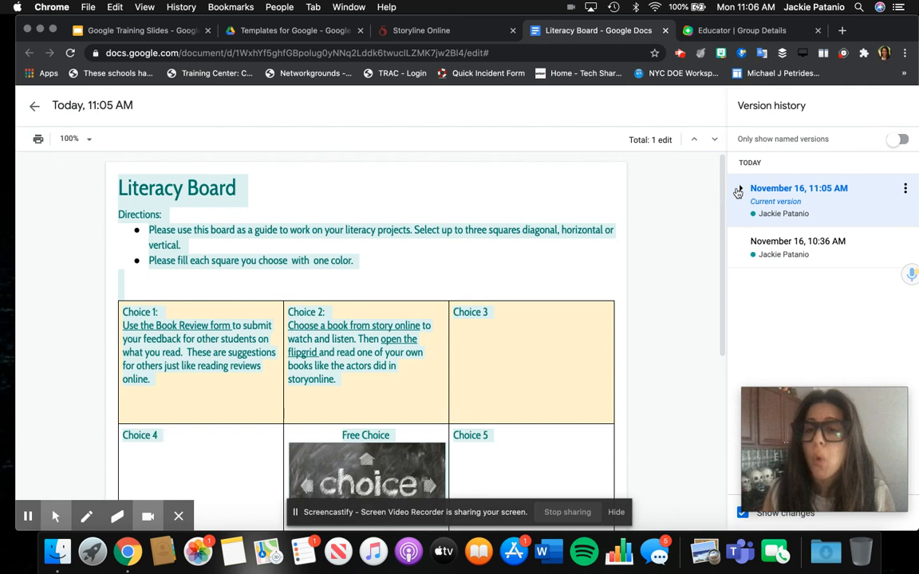
left_click(738, 192)
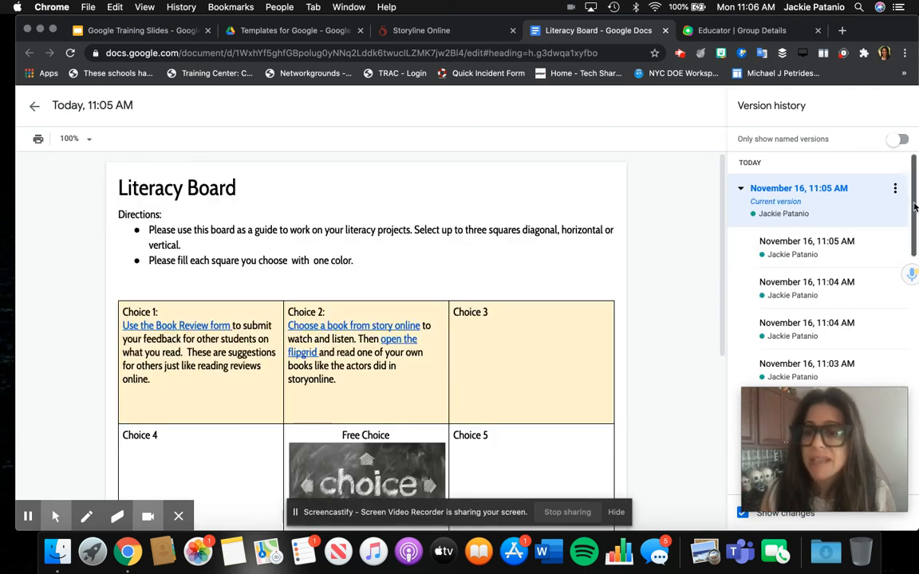
left_click_drag(915, 206, 907, 321)
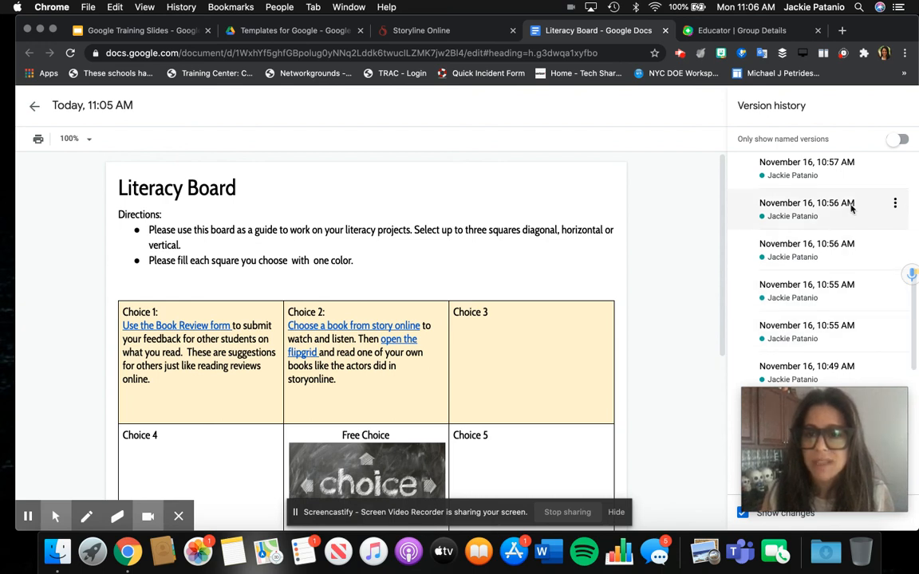
left_click(851, 205)
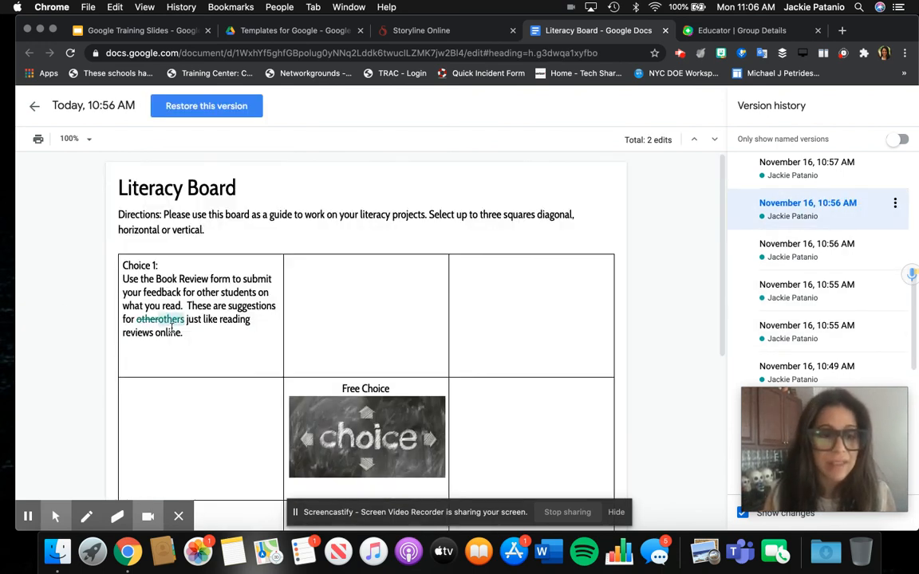
left_click(844, 179)
left_click_drag(914, 304, 914, 233)
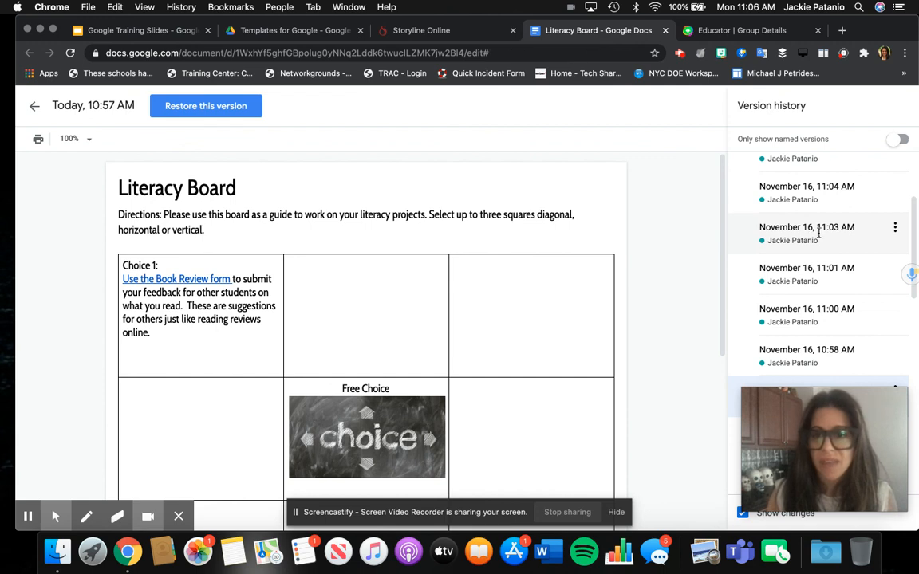
left_click_drag(914, 206, 914, 162)
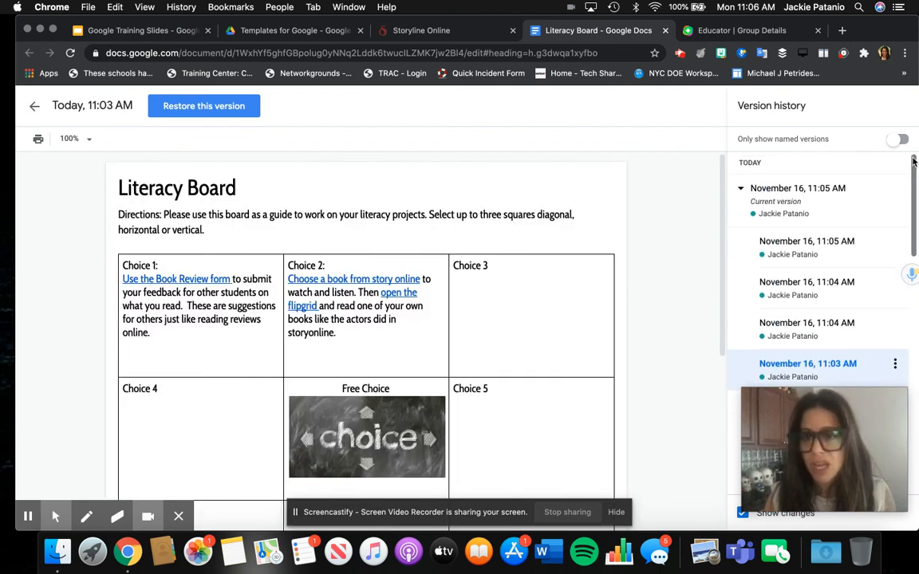
left_click(788, 246)
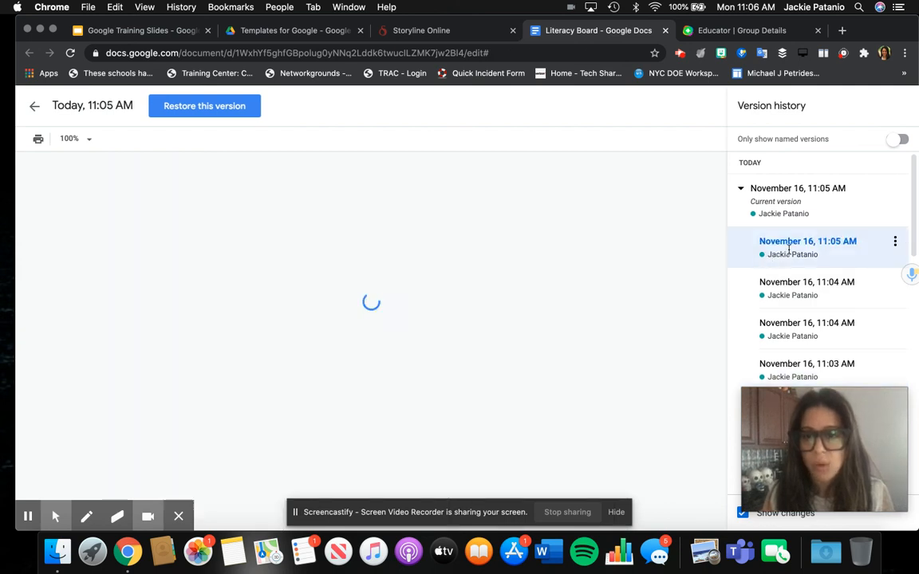
left_click(779, 289)
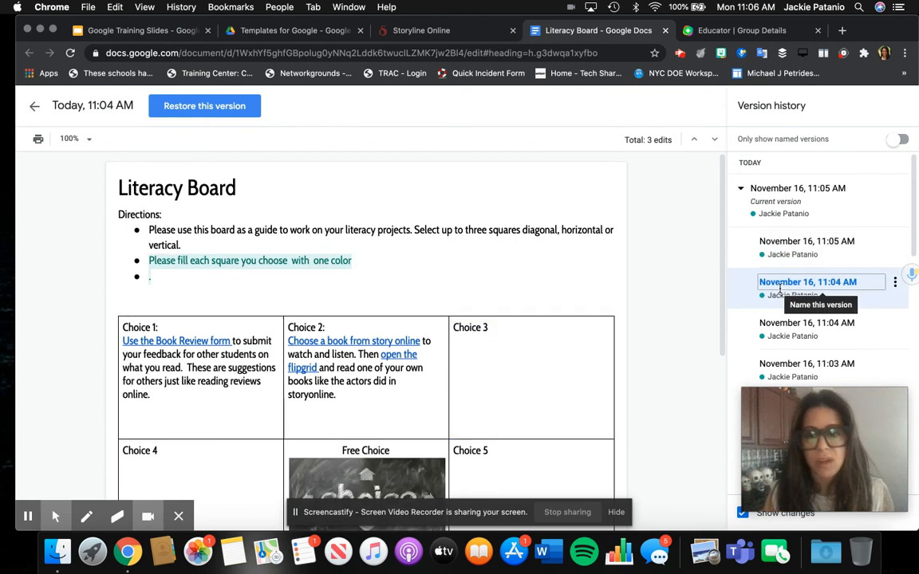
left_click(895, 285)
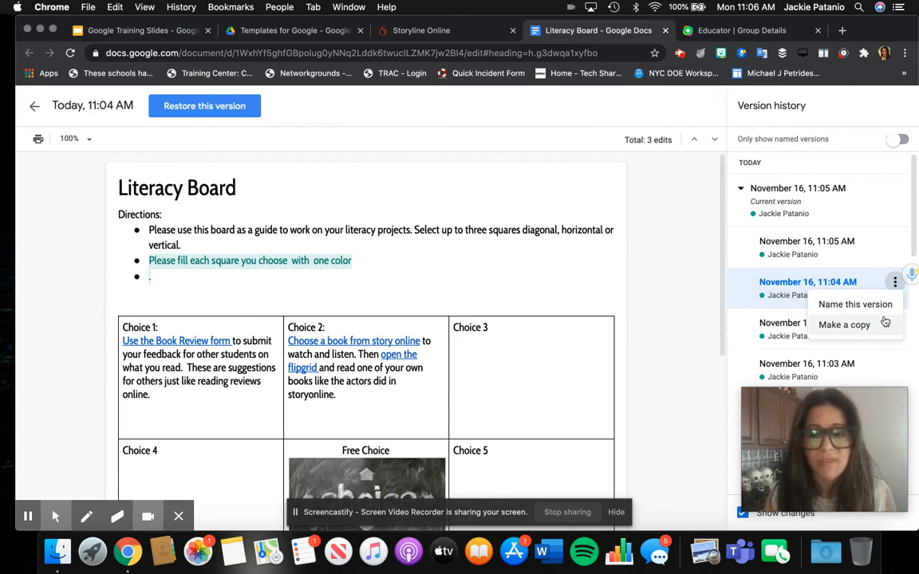
left_click(869, 304)
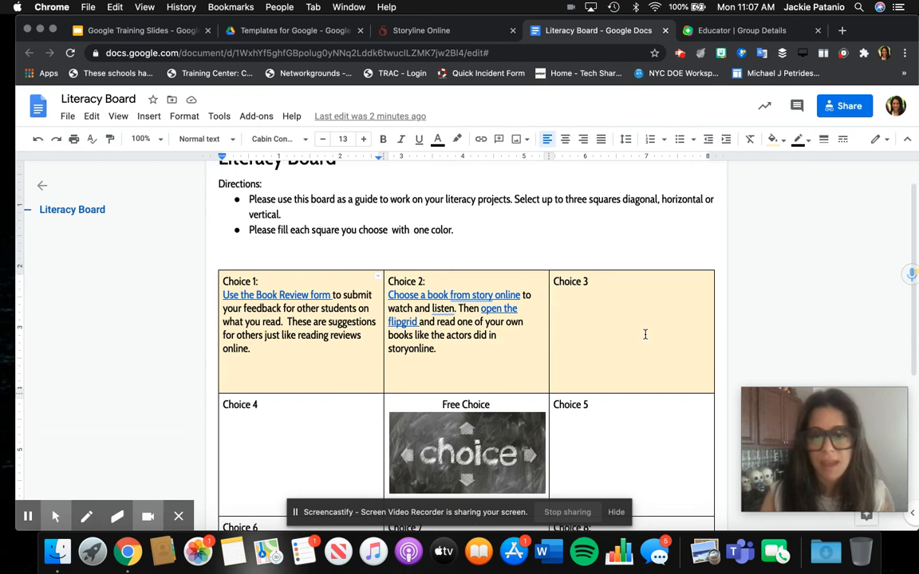
Step: Set the Choice 1–3 cells' background to Transparent so the cream shading becomes white
left_click(646, 334)
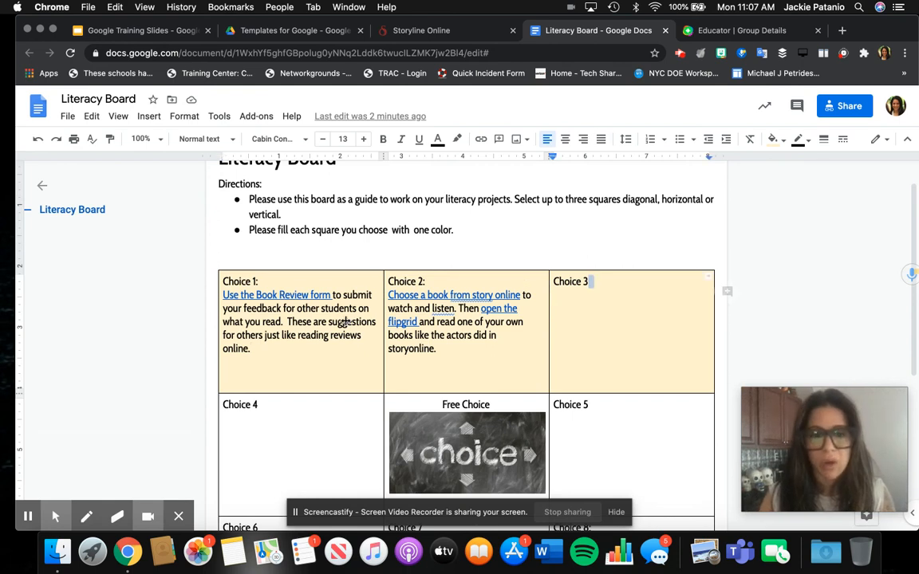
left_click_drag(657, 342, 315, 310)
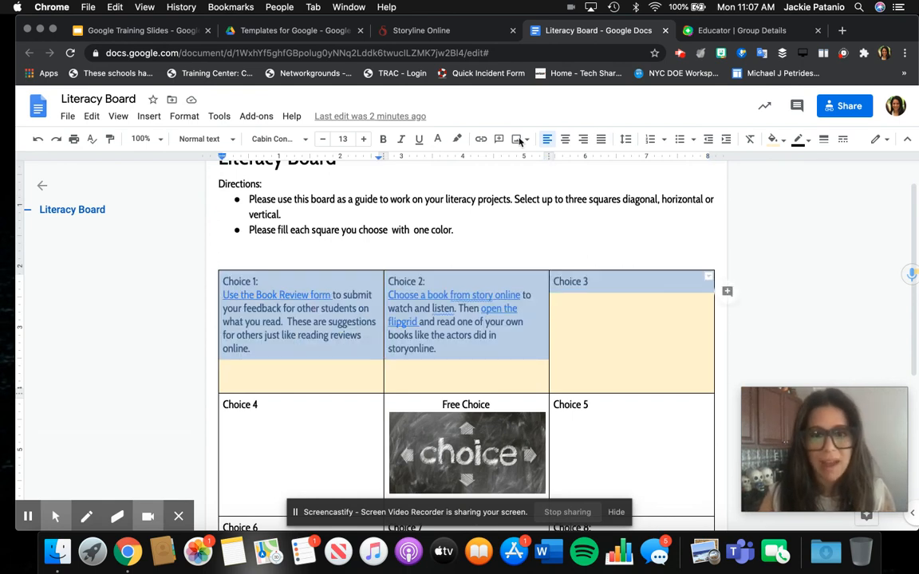
left_click(773, 141)
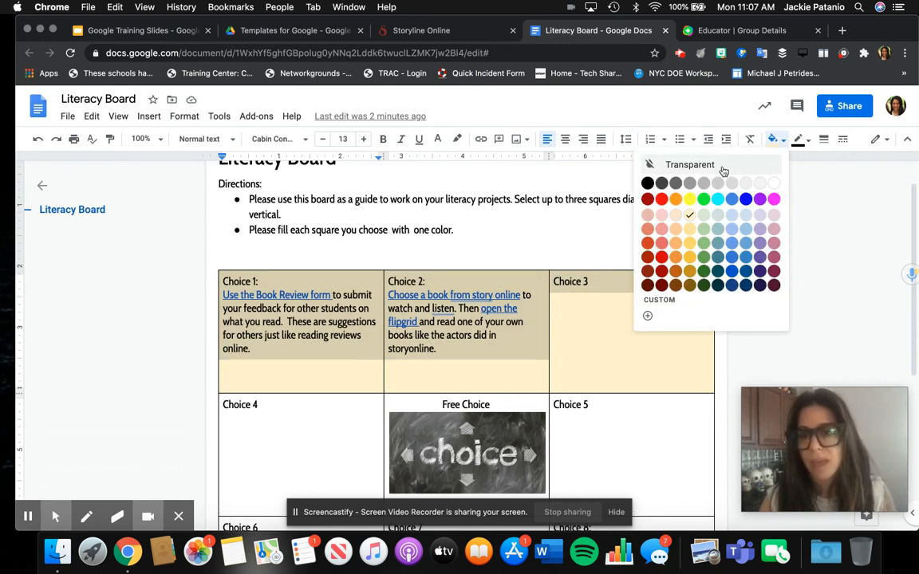
left_click(691, 164)
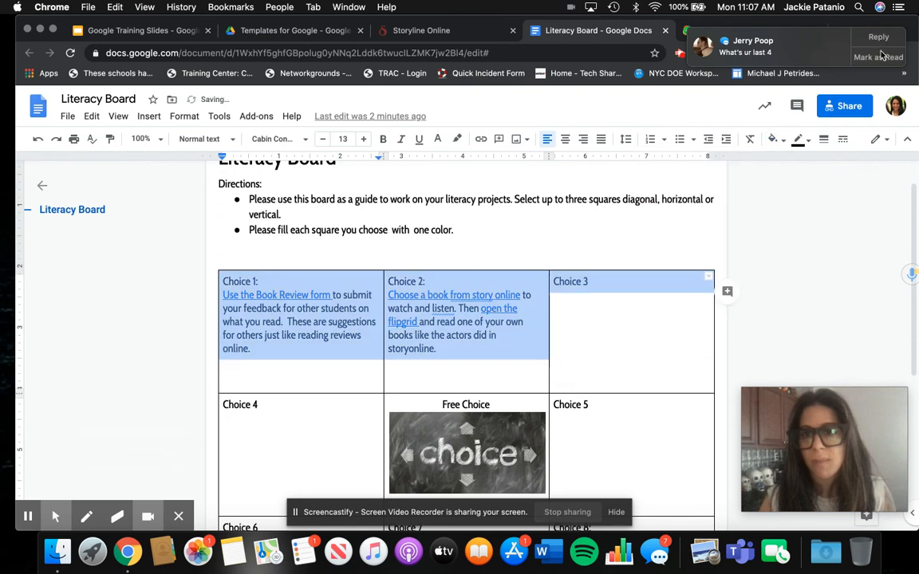
left_click(568, 369)
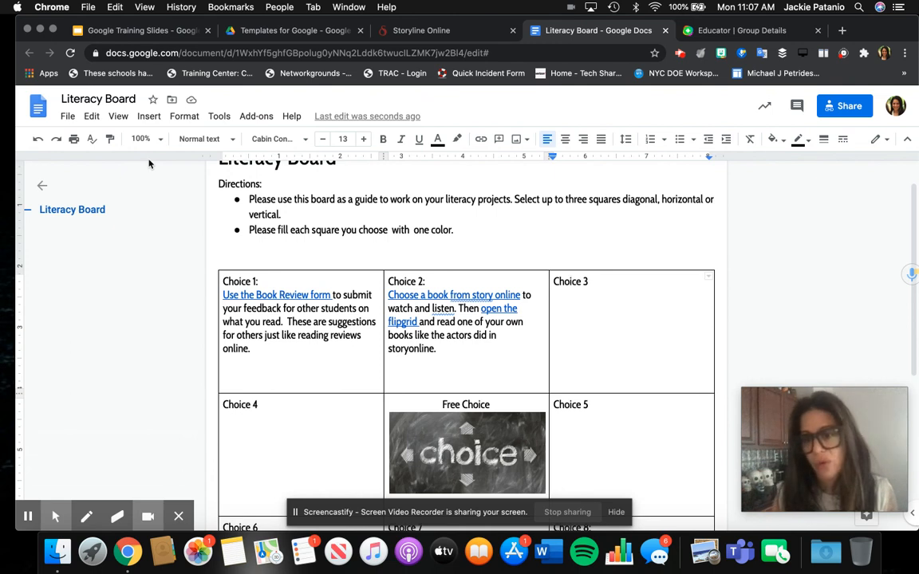
Step: Translate the board into Greek as a new document titled 'Translated copy of Literacy Board'
left_click(215, 118)
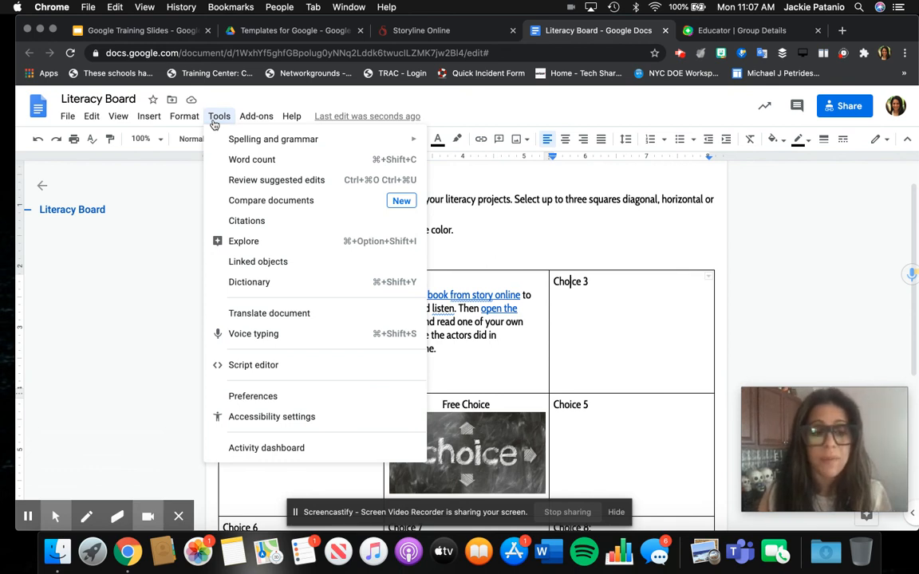
mouse_move(216, 139)
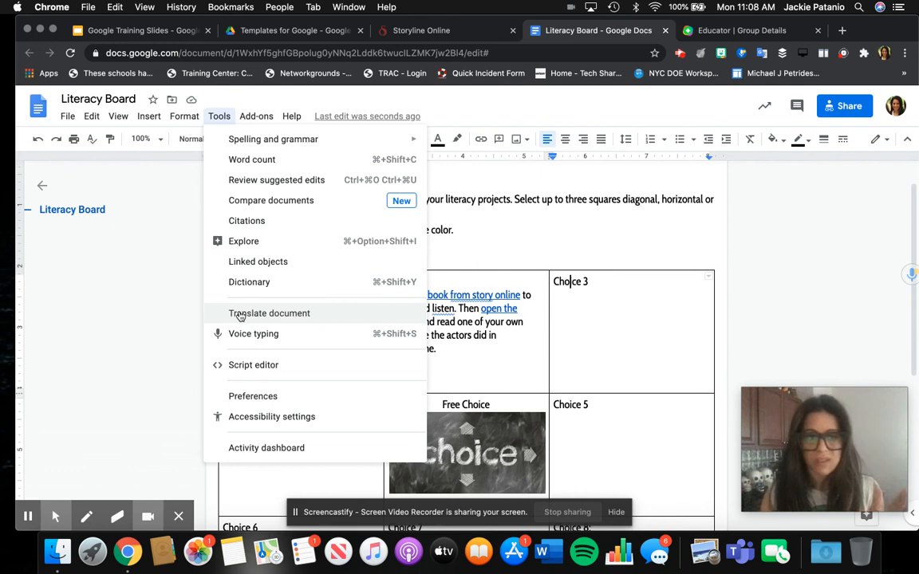
left_click(239, 316)
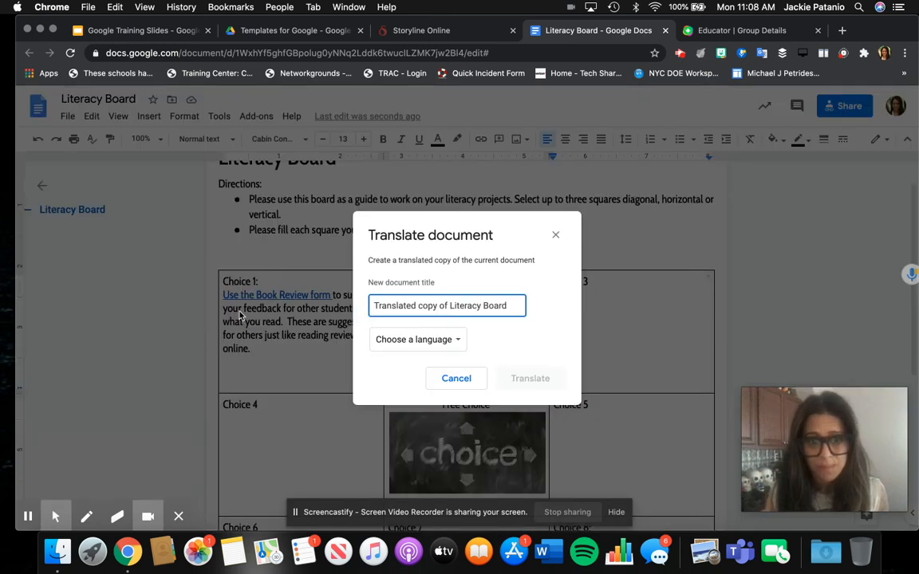
left_click(450, 340)
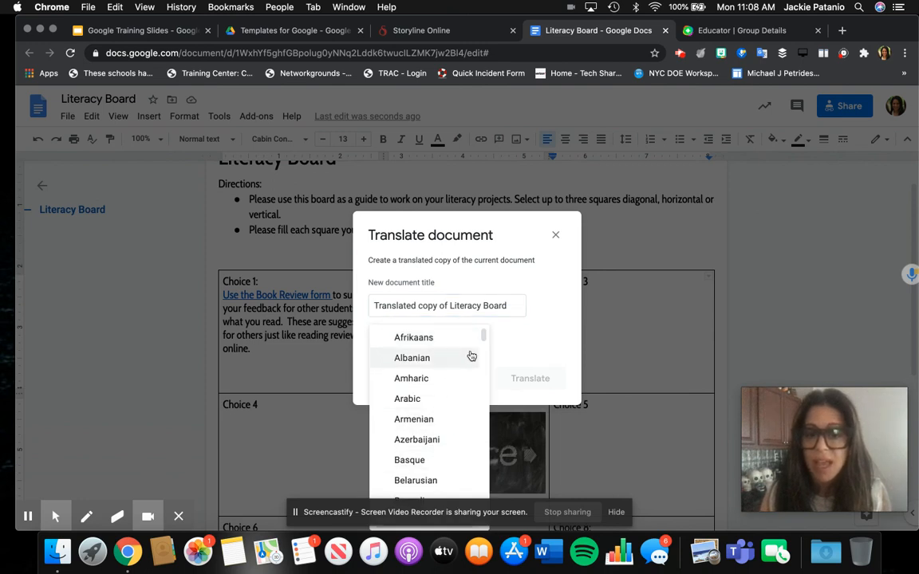
left_click_drag(484, 345, 481, 385)
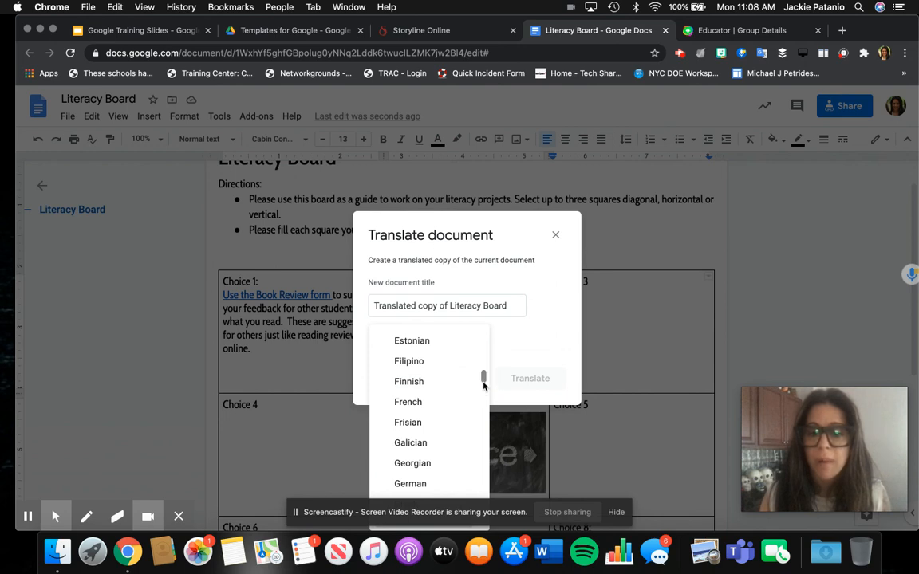
left_click_drag(484, 385, 482, 398)
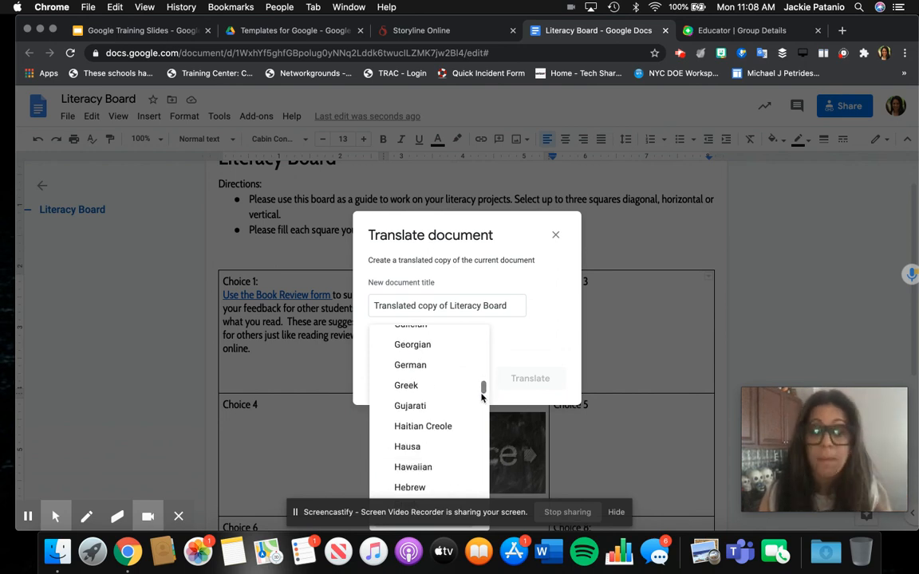
left_click(466, 386)
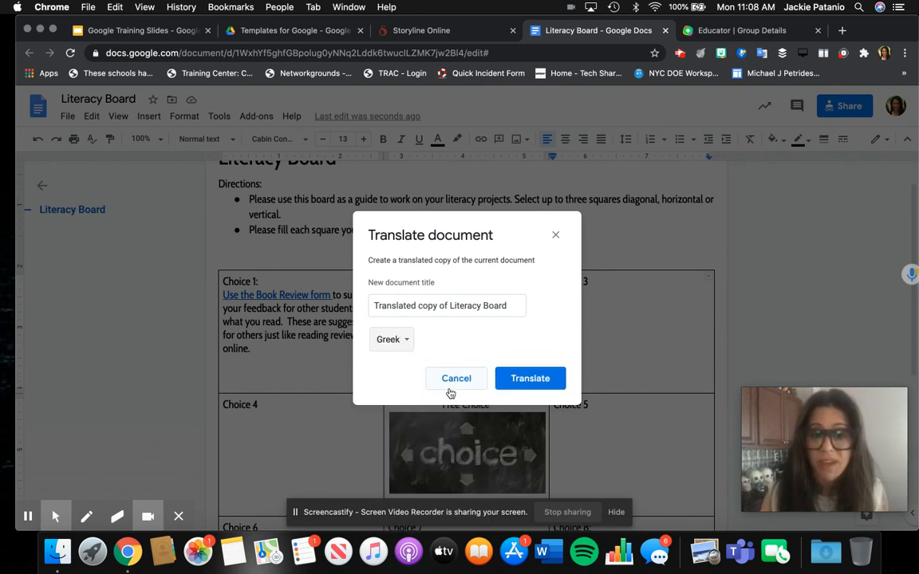
left_click(506, 383)
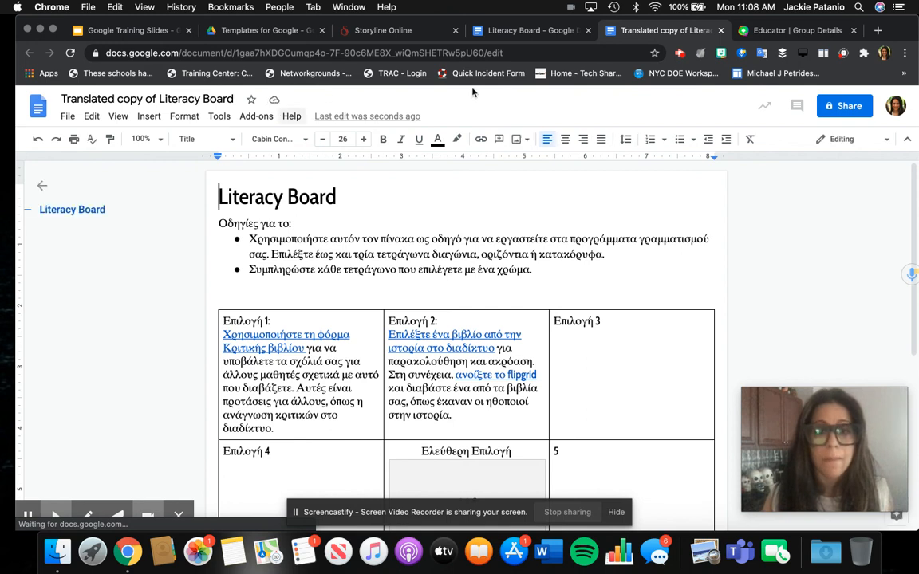
Step: Use voice typing to dictate sample text after Choice 3 in the English Literacy Board
left_click(499, 32)
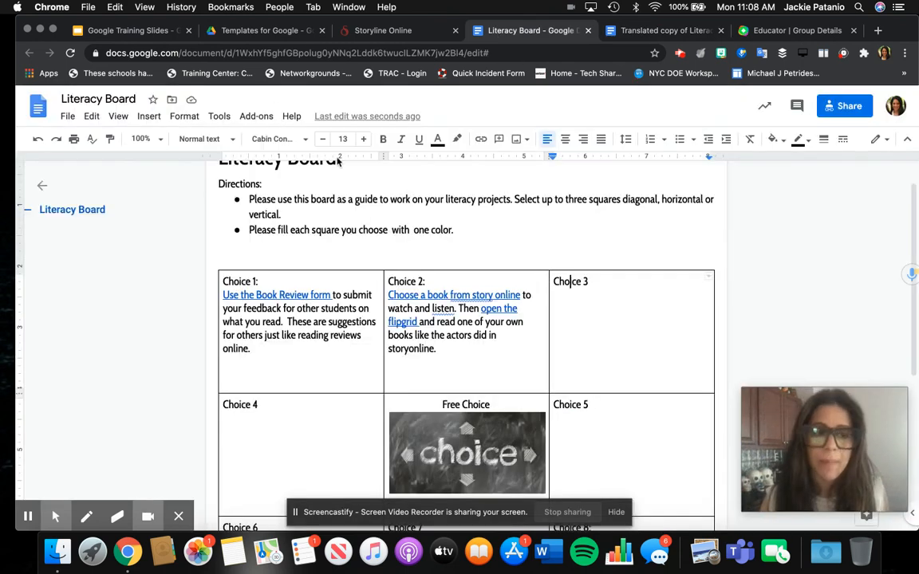
left_click(218, 119)
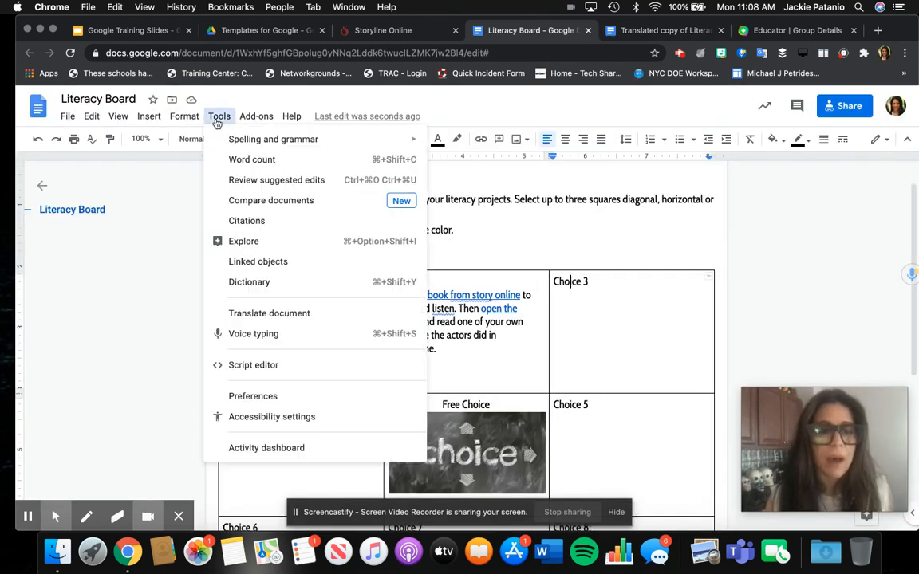
left_click(255, 336)
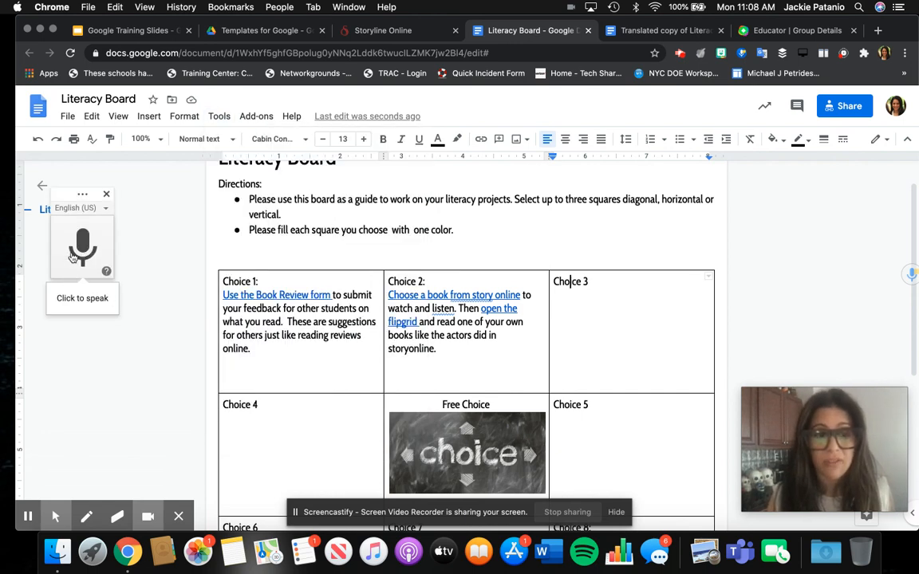
left_click(617, 284)
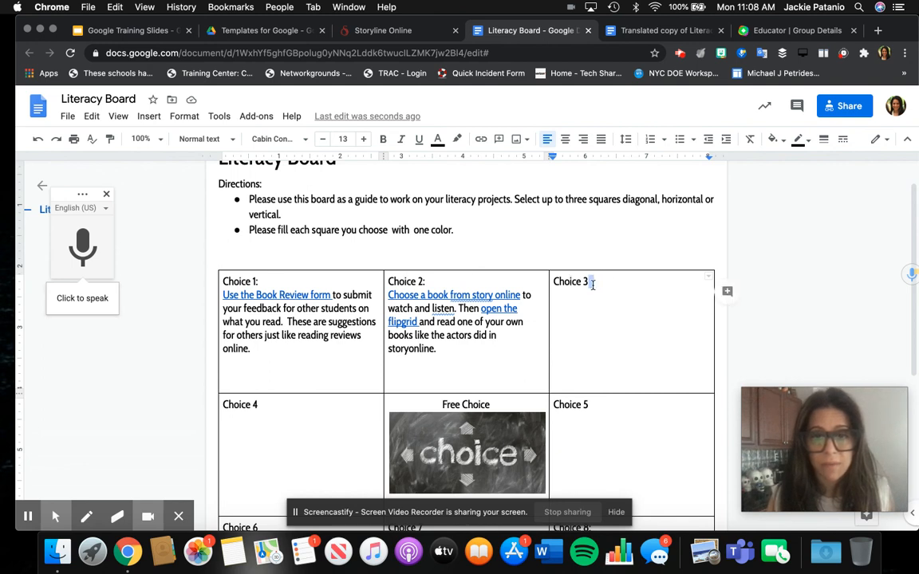
left_click(78, 245)
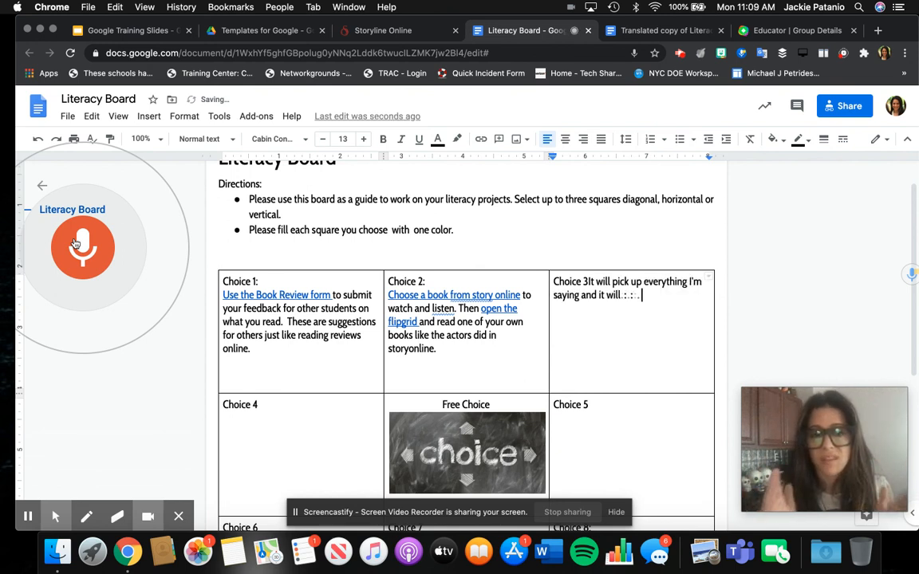
left_click(80, 244)
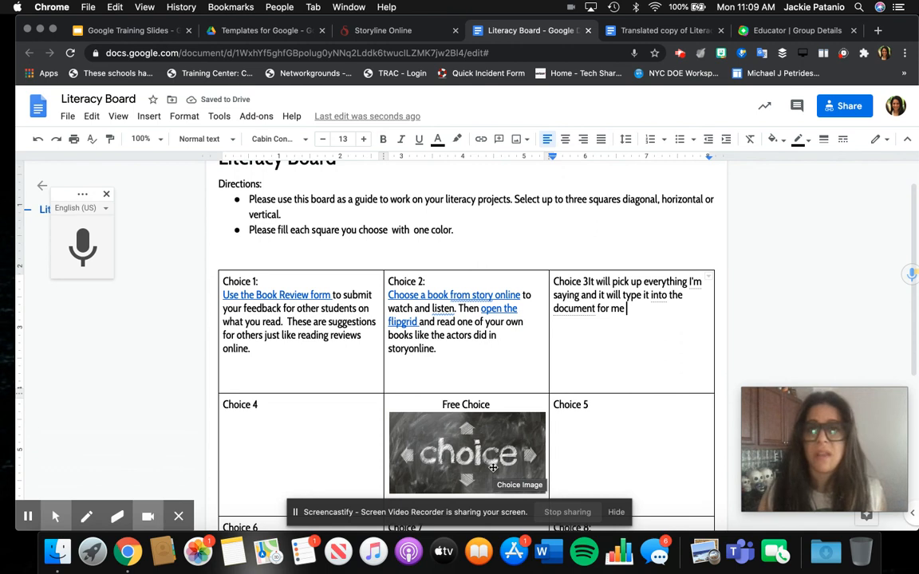
left_click(625, 32)
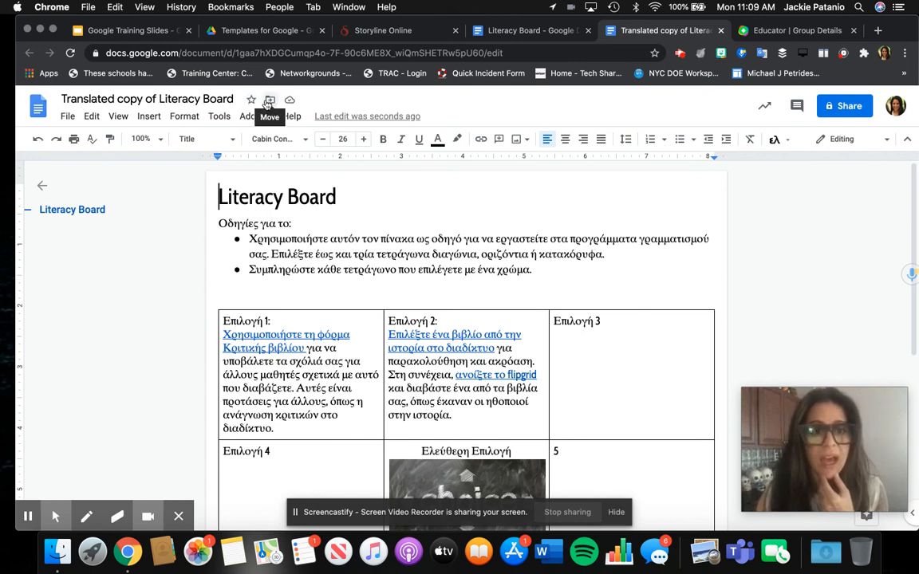
Step: Move the translated copy to SIBO-D31 Main Folder > SIBO Docs 2020-2021 > Templates for Google
left_click(268, 101)
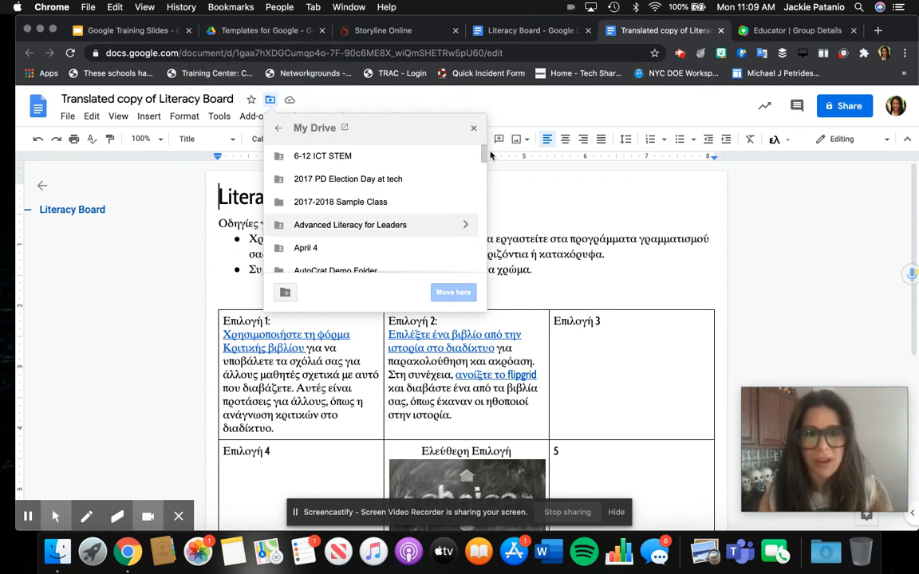
left_click_drag(484, 152, 478, 283)
left_click_drag(483, 222, 484, 269)
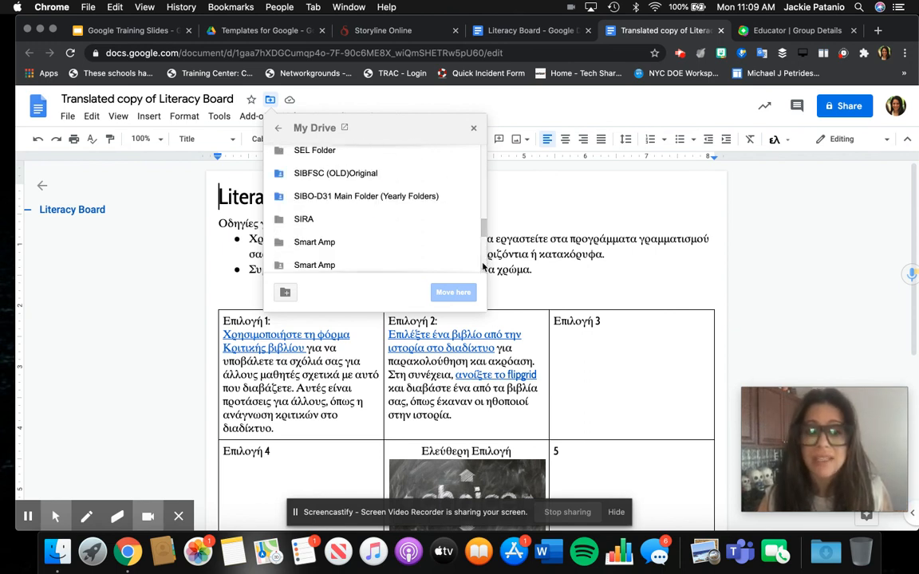
left_click(467, 198)
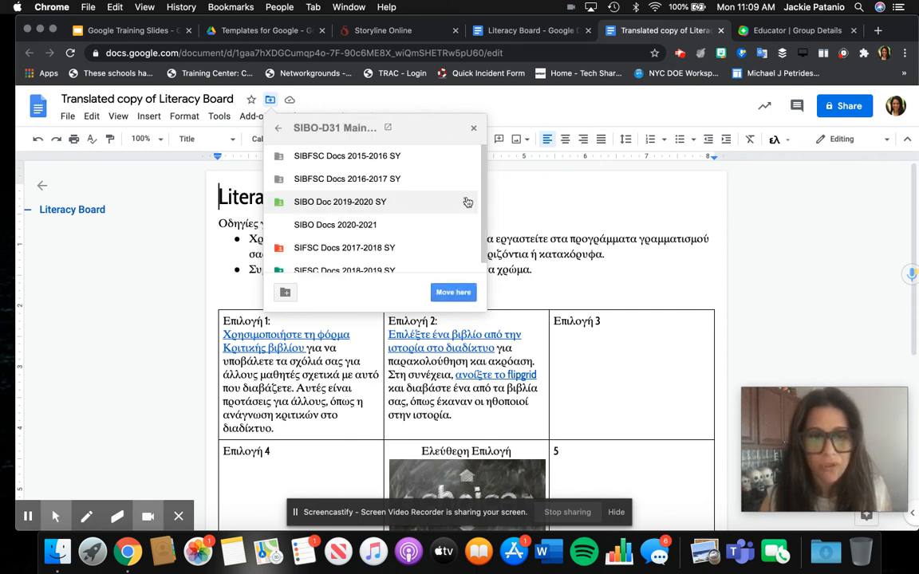
left_click(467, 225)
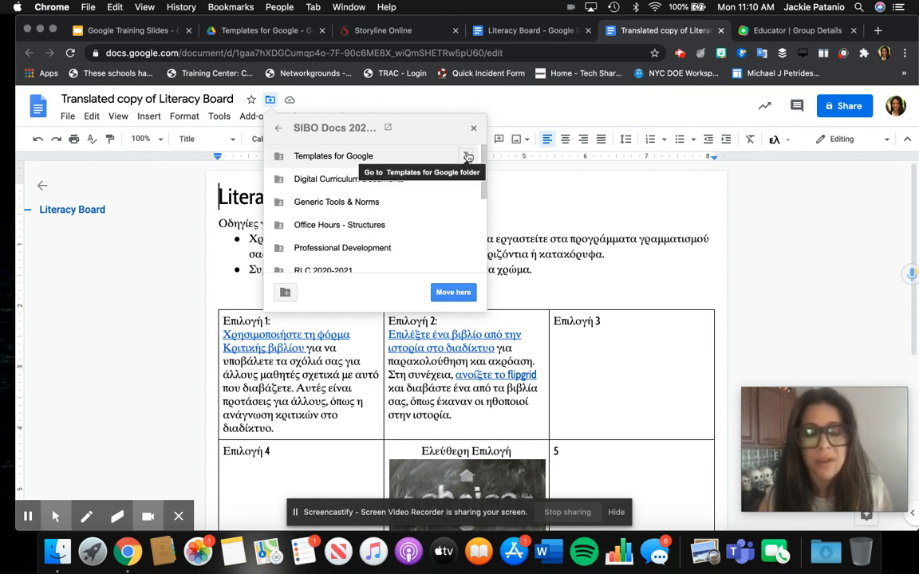
left_click(467, 157)
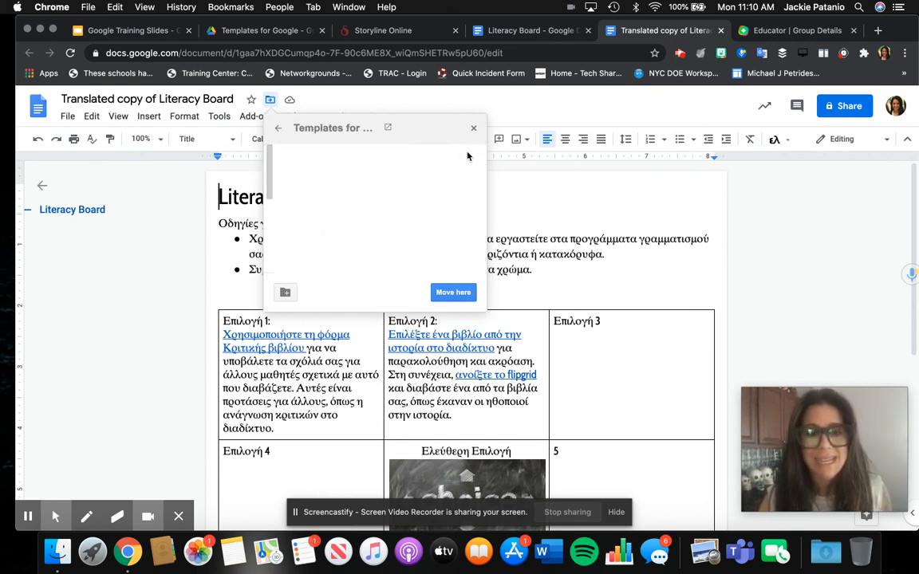
left_click(455, 293)
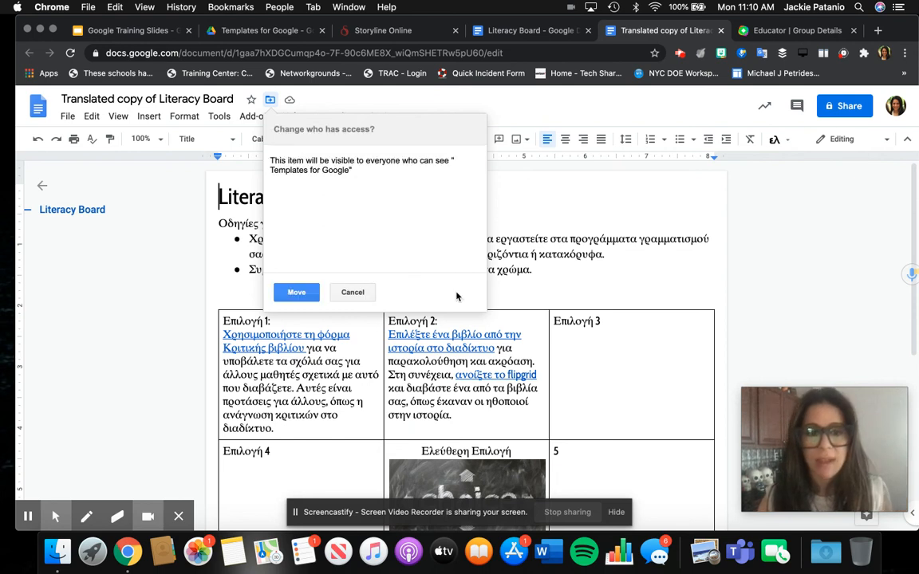
left_click(297, 292)
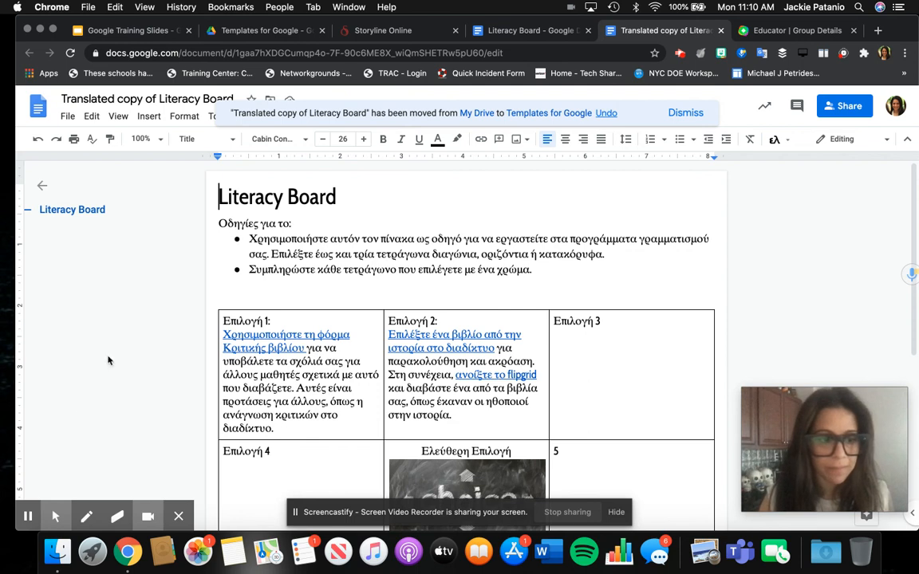
mouse_move(28, 519)
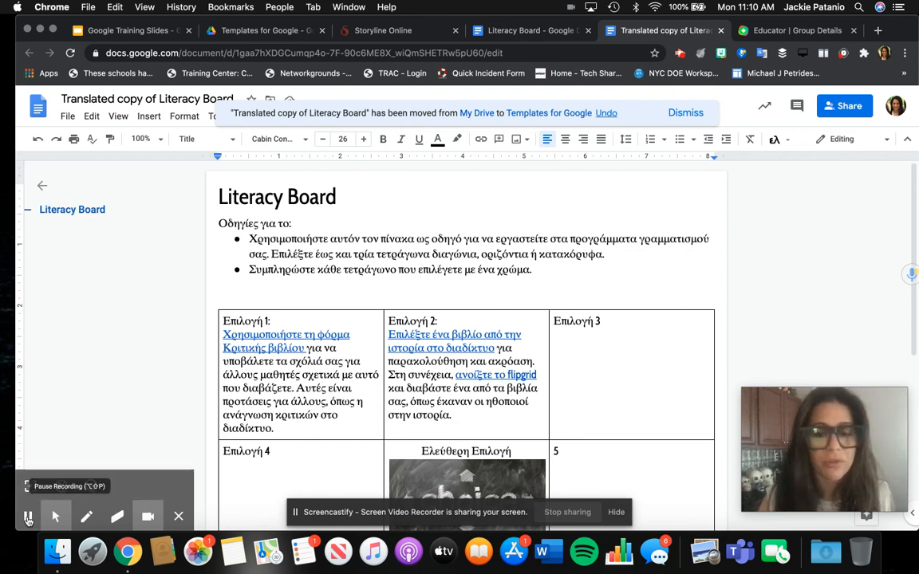